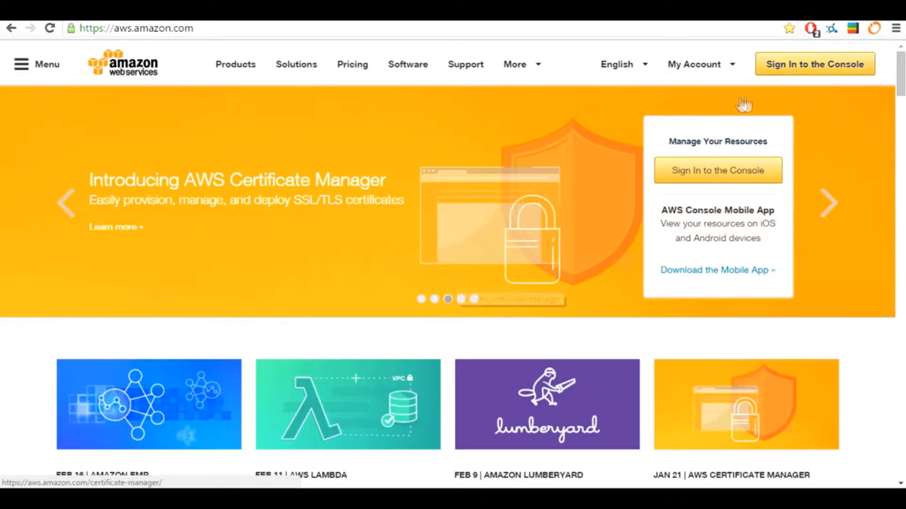
Sign in to the AWS Management Console with the account password and check the list of available regions
{"action": "left_click", "coordinate": [831, 70]}
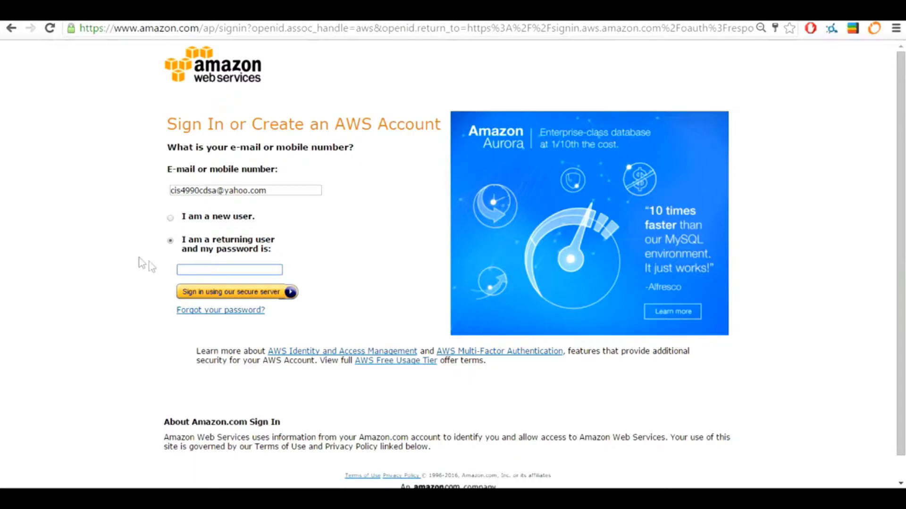
{"action": "type", "text": "•••"}
{"action": "left_click", "coordinate": [233, 294]}
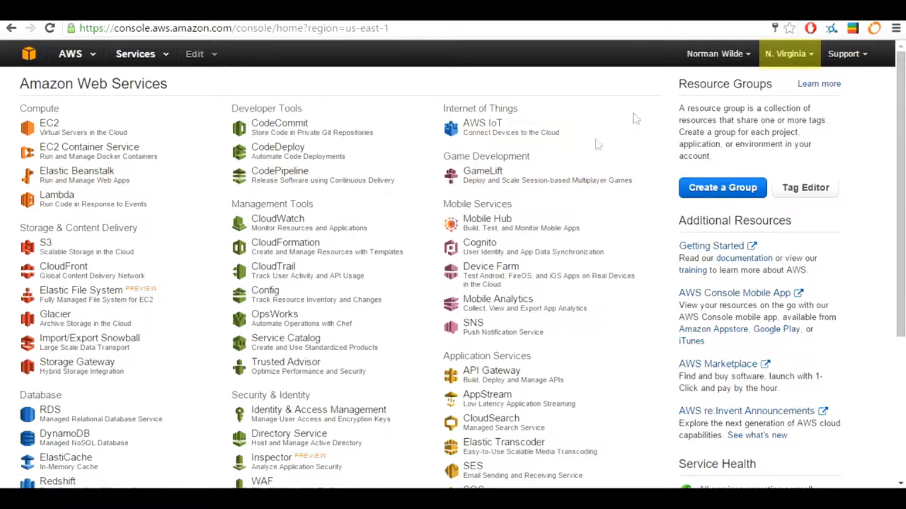
{"action": "left_click", "coordinate": [796, 55]}
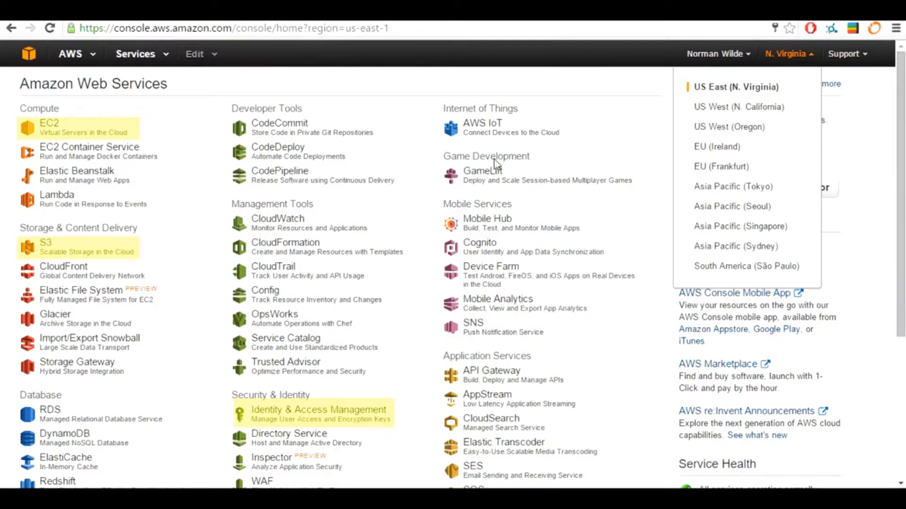
{"action": "left_click", "coordinate": [338, 192]}
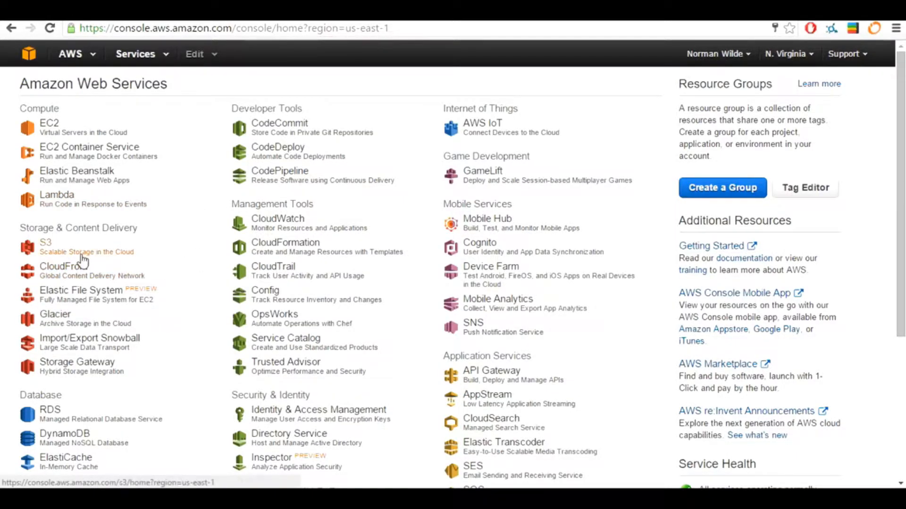
Create an S3 bucket named cdtutorial-video in the US Standard region
{"action": "left_click", "coordinate": [67, 251]}
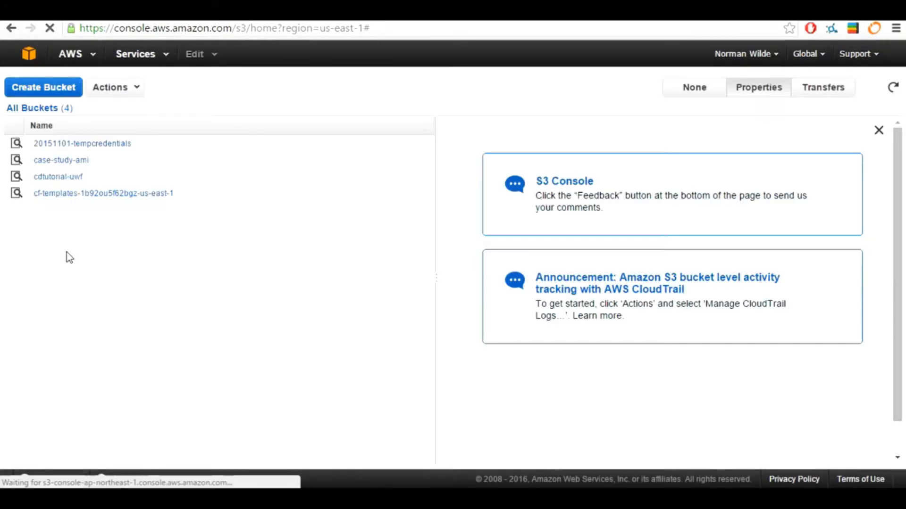
{"action": "left_click", "coordinate": [44, 88]}
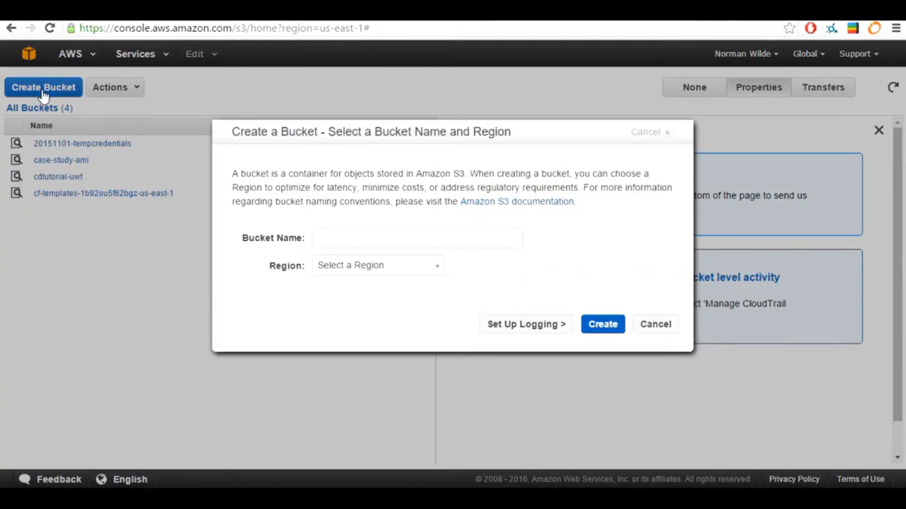
{"action": "left_click", "coordinate": [364, 244]}
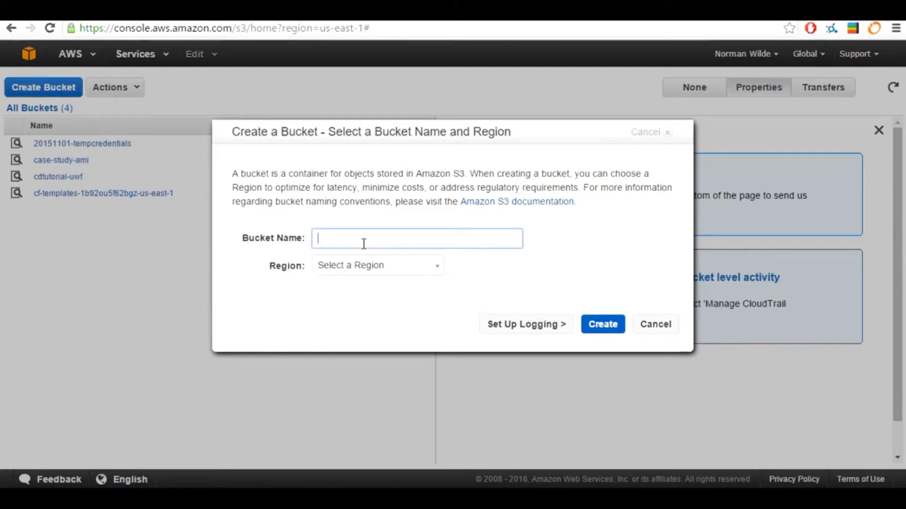
{"action": "type", "text": "cdtutorial"}
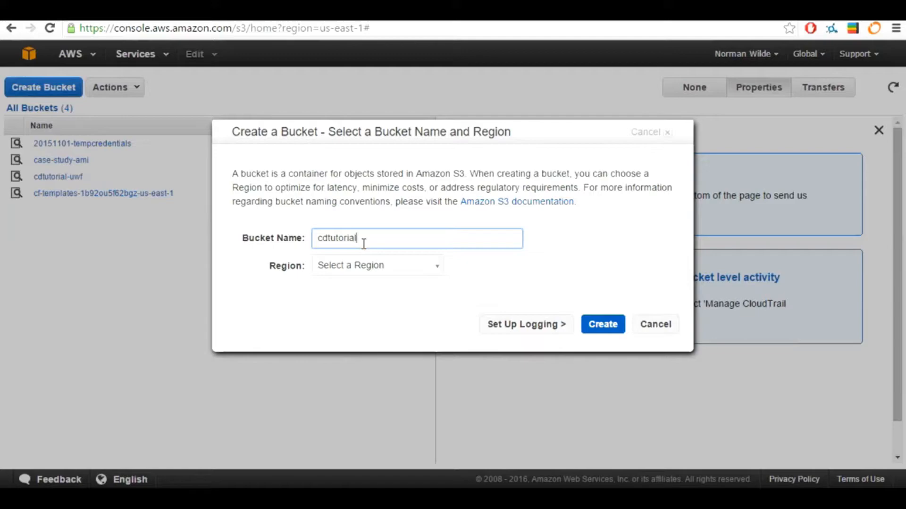
{"action": "type", "text": "-video"}
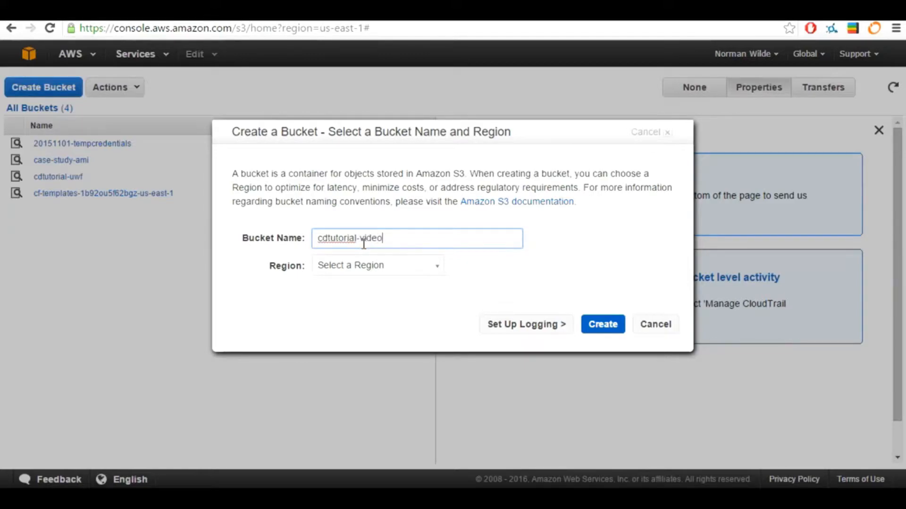
{"action": "left_click", "coordinate": [373, 267]}
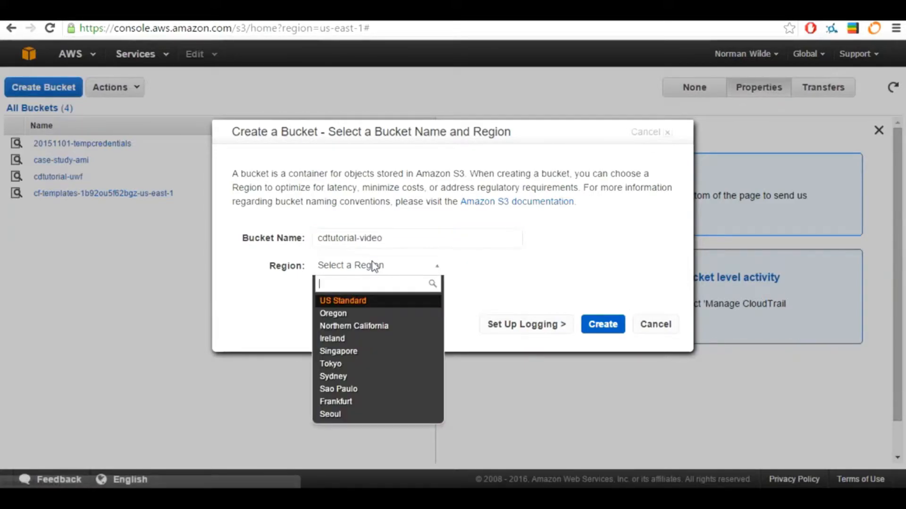
{"action": "left_click", "coordinate": [354, 306]}
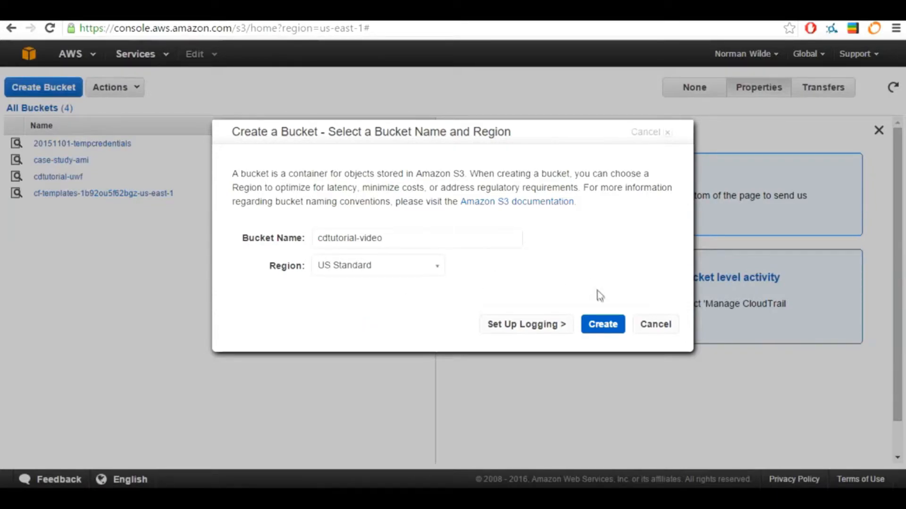
{"action": "left_click", "coordinate": [603, 327]}
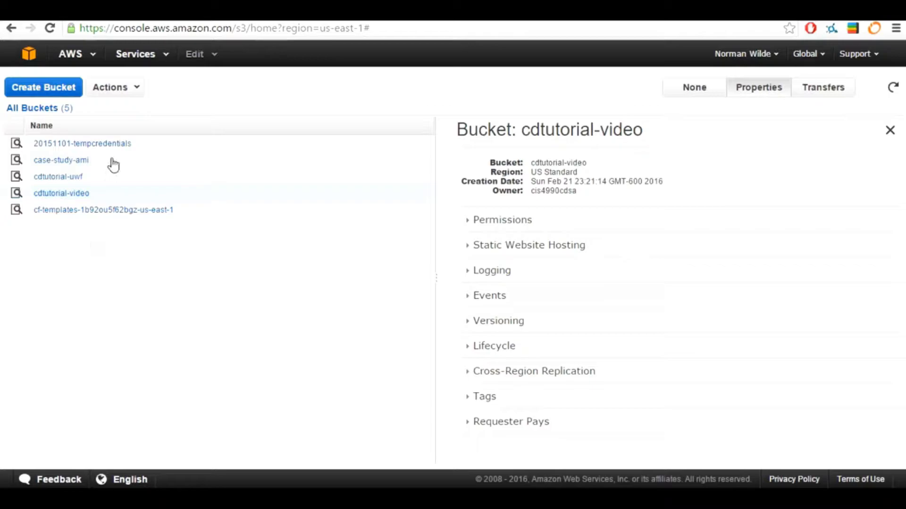
Start a new role in Identity & Access Management and name it cdtutorialEC2Role-video
{"action": "left_click", "coordinate": [28, 56]}
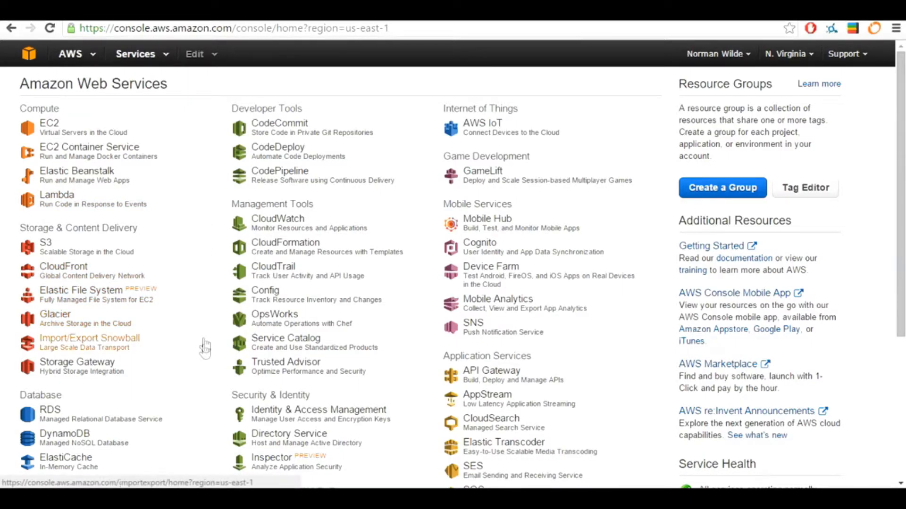
{"action": "left_click", "coordinate": [289, 419]}
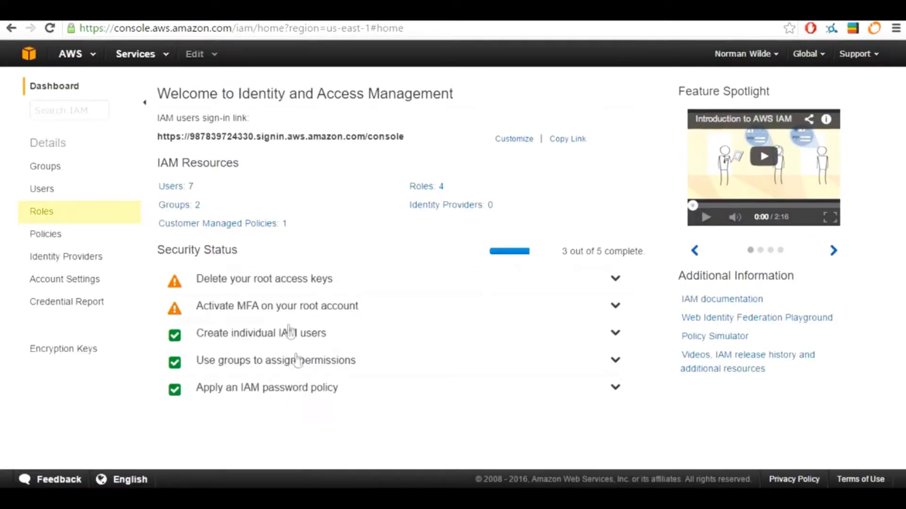
{"action": "left_click", "coordinate": [46, 213]}
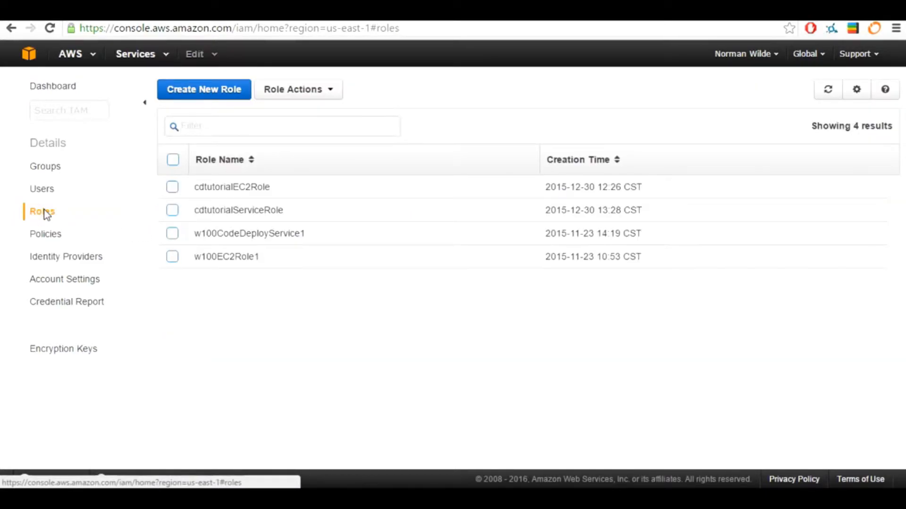
{"action": "left_click", "coordinate": [217, 94]}
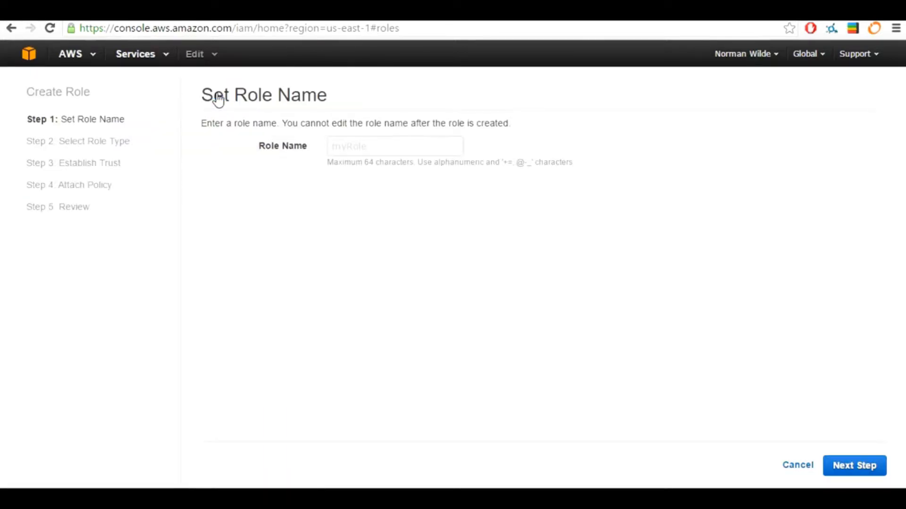
{"action": "left_click", "coordinate": [368, 150]}
{"action": "type", "text": "cdtutorialEC2"}
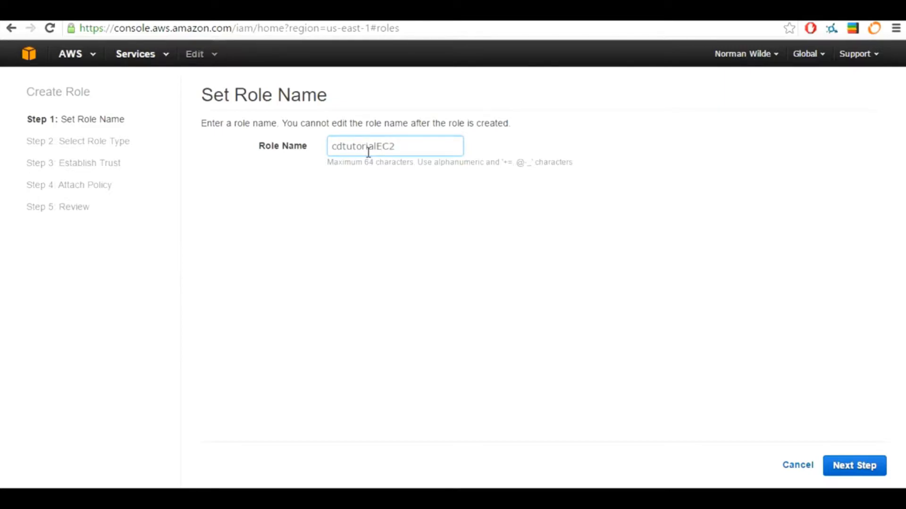
{"action": "type", "text": "Role-video"}
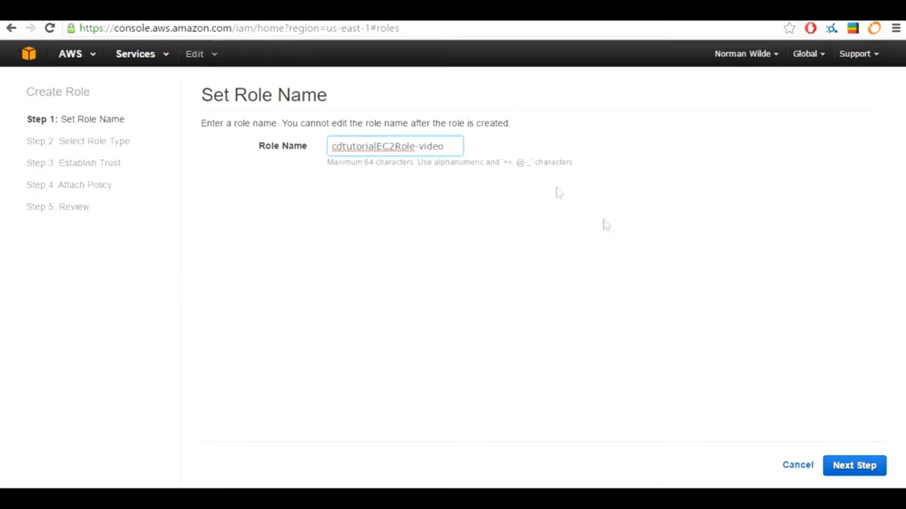
{"action": "left_click", "coordinate": [873, 469]}
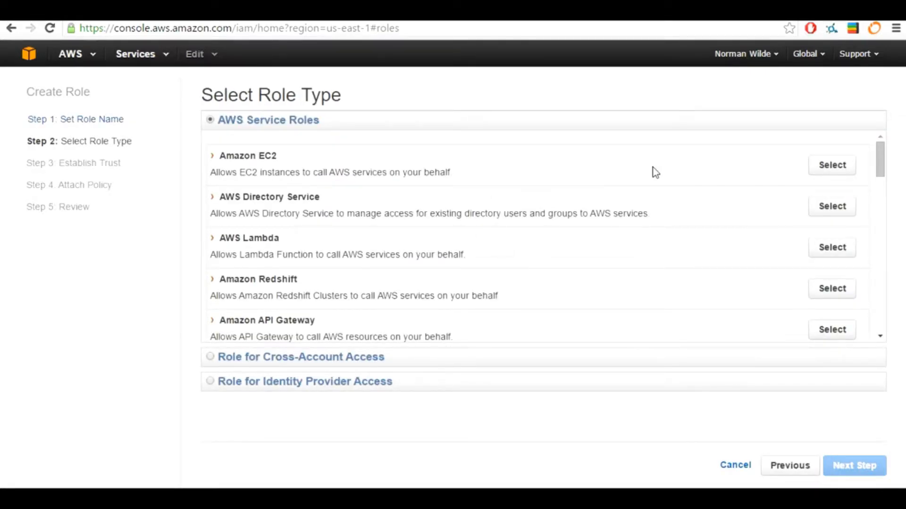
Choose the Amazon EC2 service role type and create the role without attaching any policy
{"action": "left_click", "coordinate": [822, 168]}
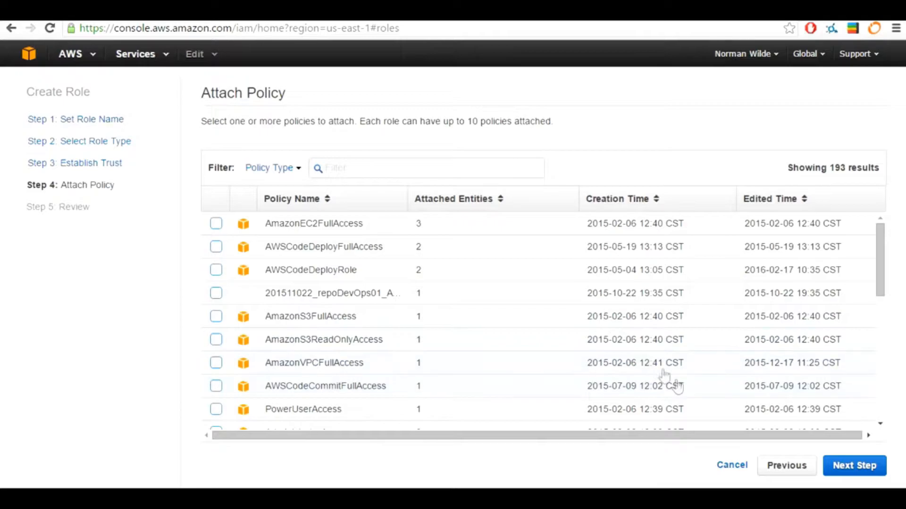
{"action": "left_click", "coordinate": [855, 468]}
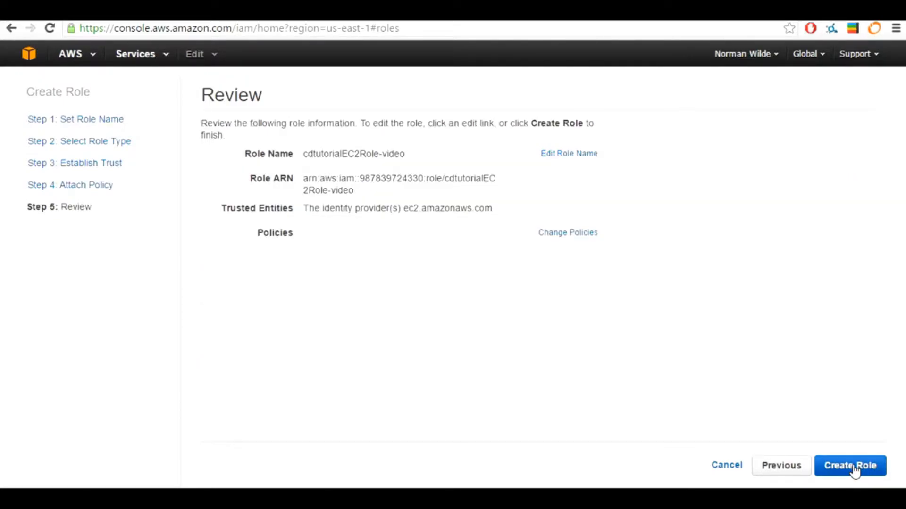
{"action": "left_click", "coordinate": [854, 467]}
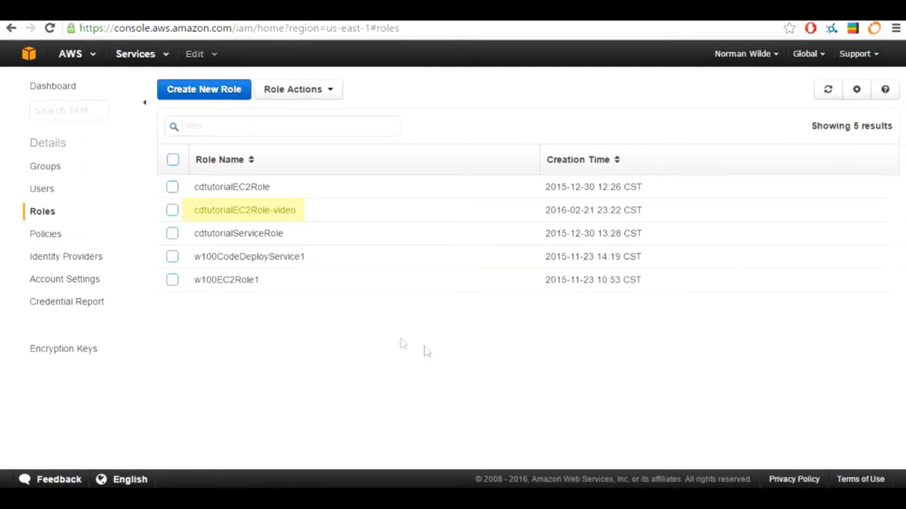
Start a custom inline policy for the cdtutorialEC2Role-video role and name it cdtutorialPolicyEC2S3
{"action": "left_click", "coordinate": [300, 217]}
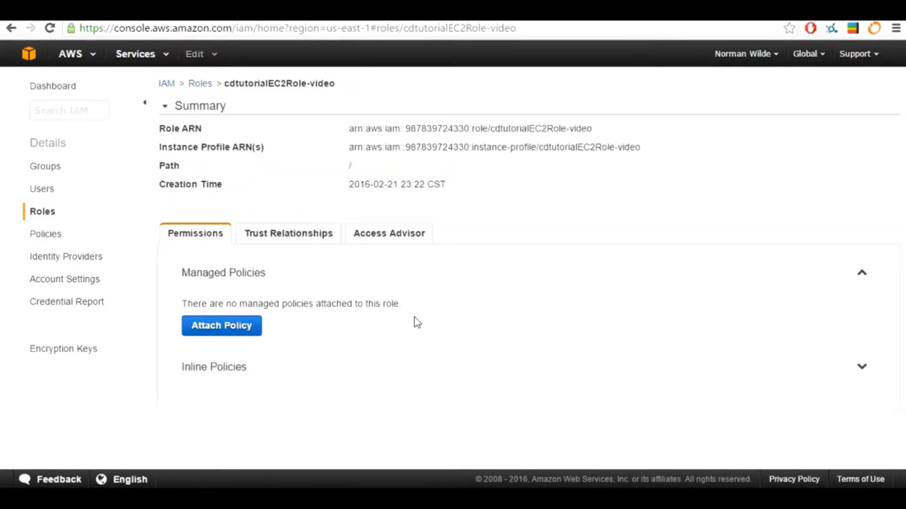
{"action": "left_click", "coordinate": [710, 380]}
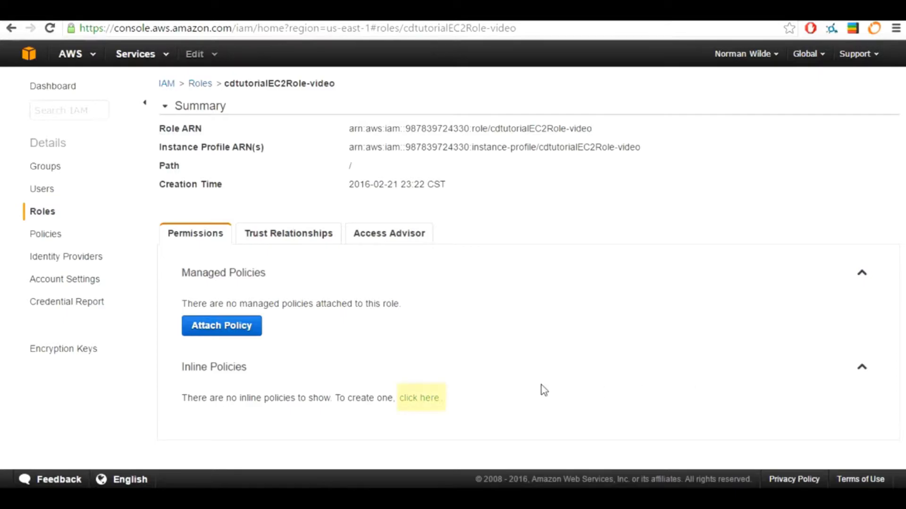
{"action": "left_click", "coordinate": [429, 399]}
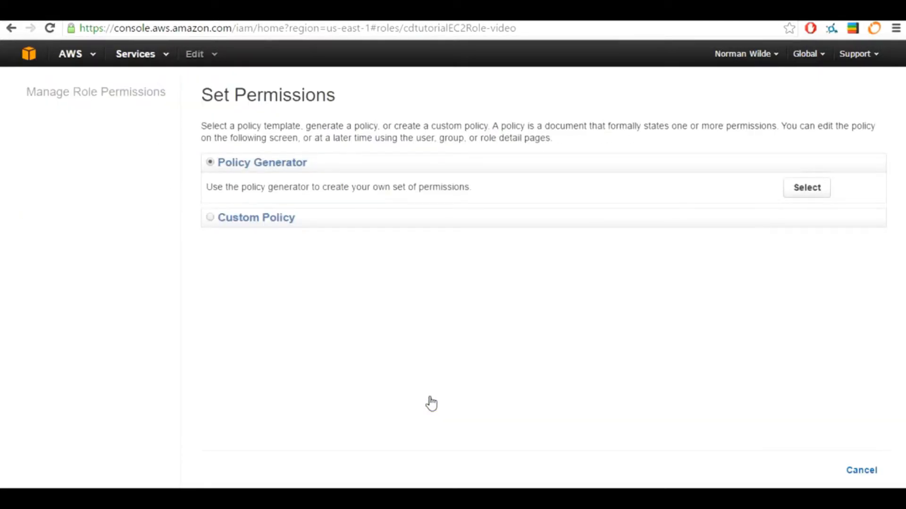
{"action": "left_click", "coordinate": [214, 225]}
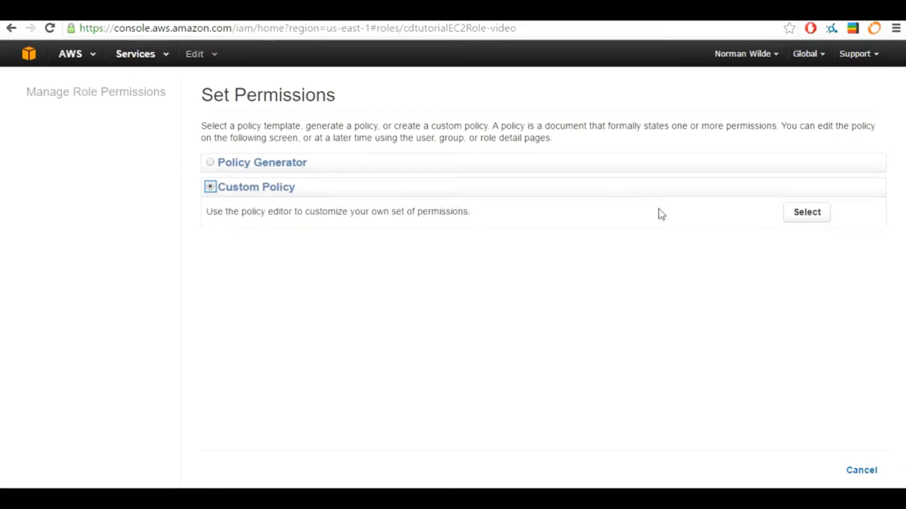
{"action": "left_click", "coordinate": [809, 218]}
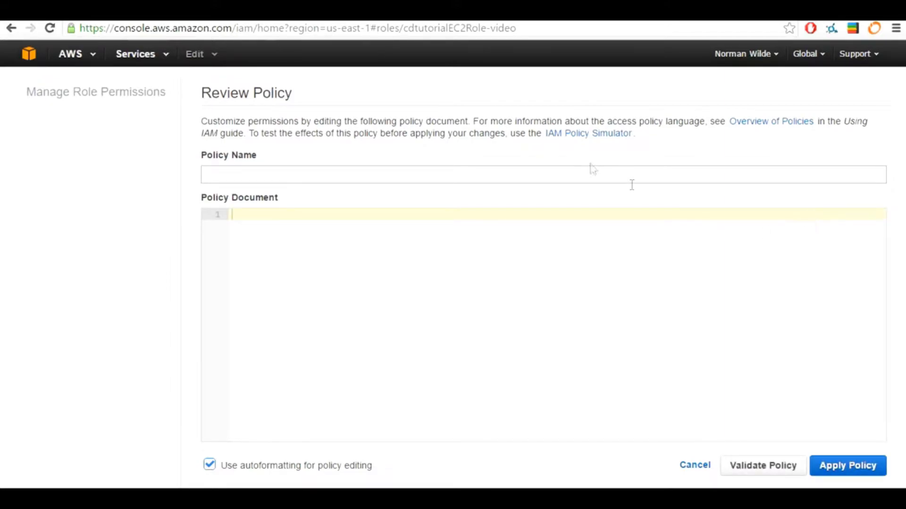
{"action": "left_click", "coordinate": [385, 173]}
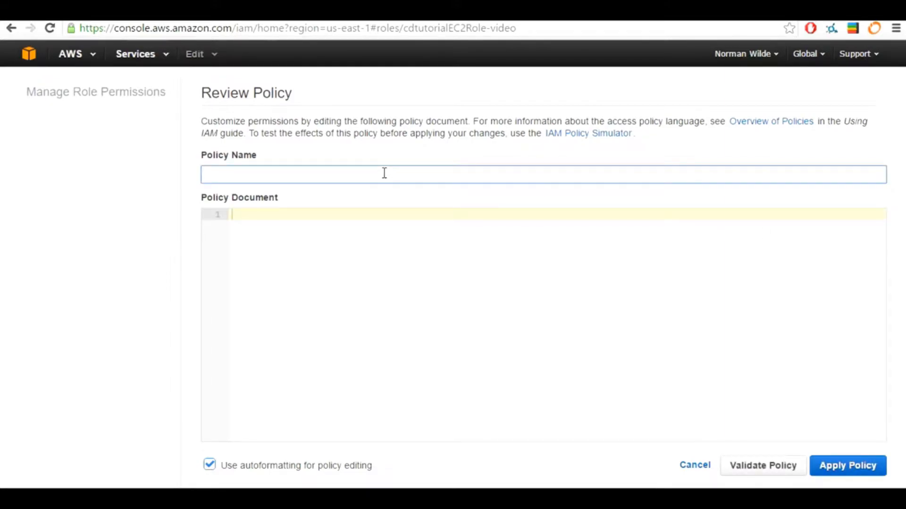
{"action": "type", "text": "cdtutorialPolic"}
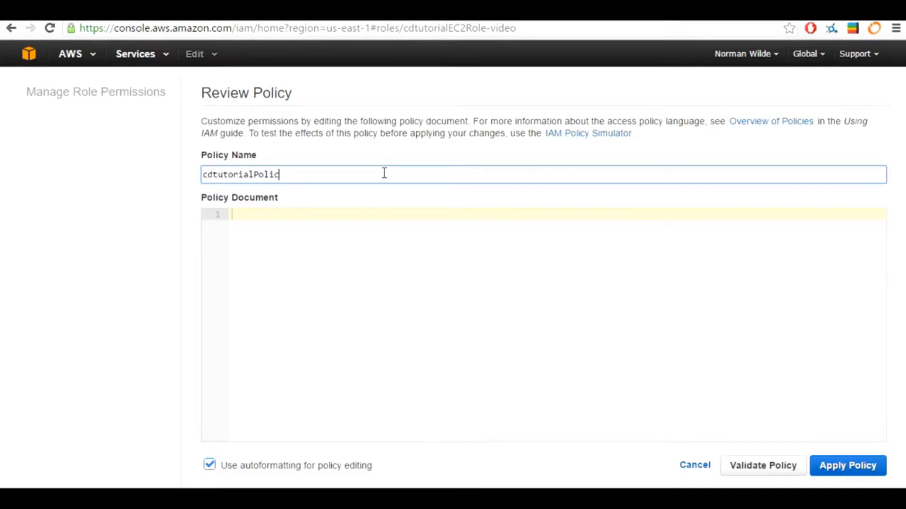
{"action": "type", "text": "yEC2S3"}
Open cdtutorialPolicyEC2S3.json from the iamPolicies folder in Notepad++ and copy its entire contents
{"action": "key", "text": "alt+Tab"}
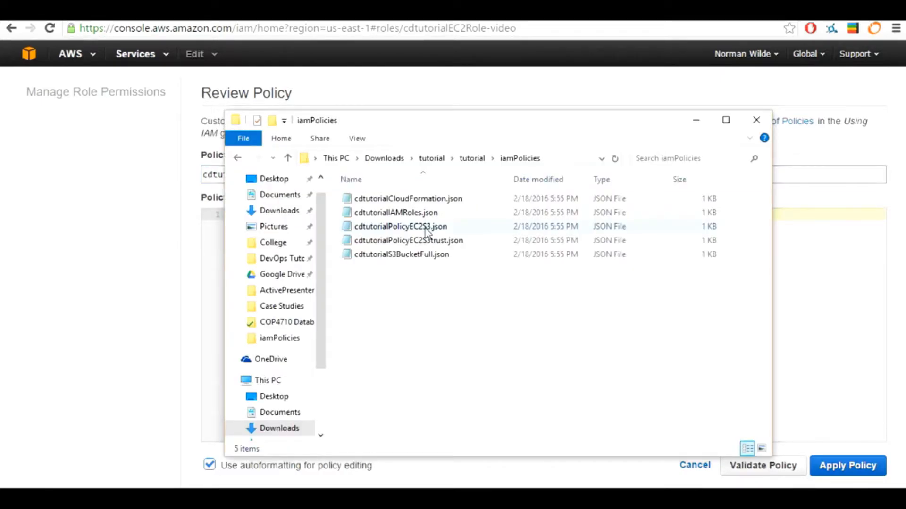
{"action": "left_click", "coordinate": [427, 231]}
{"action": "right_click", "coordinate": [427, 231]}
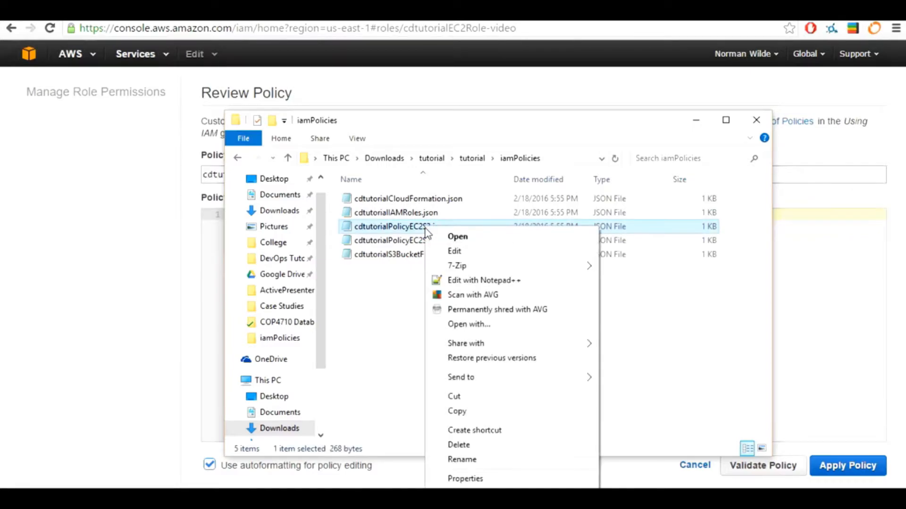
{"action": "left_click", "coordinate": [485, 281]}
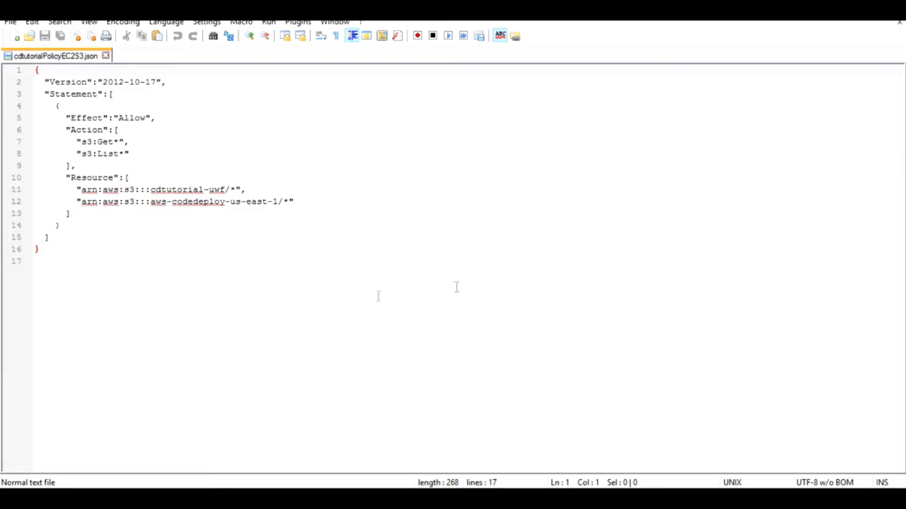
{"action": "left_click_drag", "start_coordinate": [63, 256], "coordinate": [27, 68]}
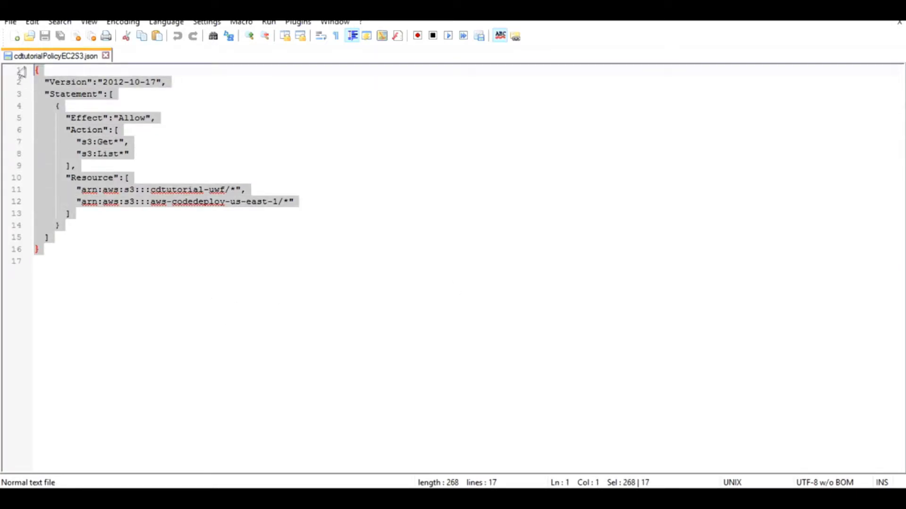
{"action": "right_click", "coordinate": [86, 107]}
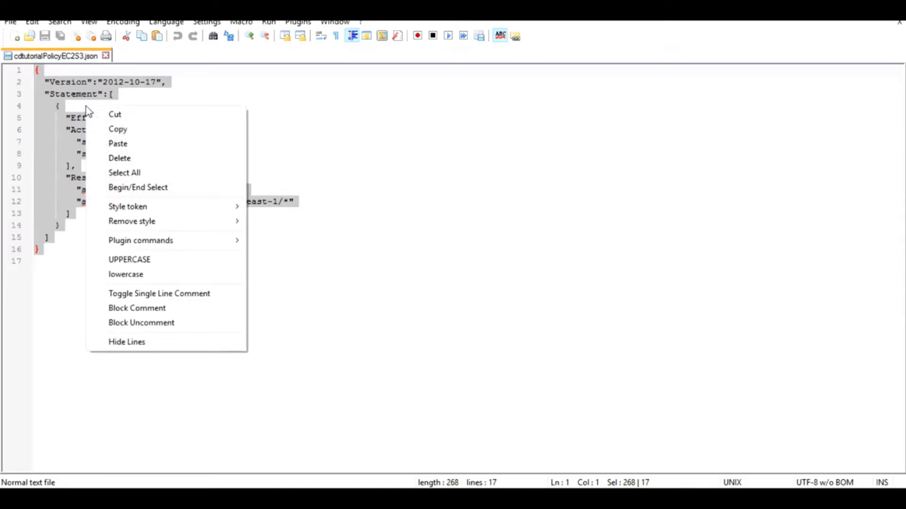
{"action": "left_click", "coordinate": [117, 128]}
Switch back to the AWS console in the browser and paste the copied JSON into the empty Policy Document
{"action": "mouse_move", "coordinate": [208, 496]}
{"action": "left_click", "coordinate": [207, 439]}
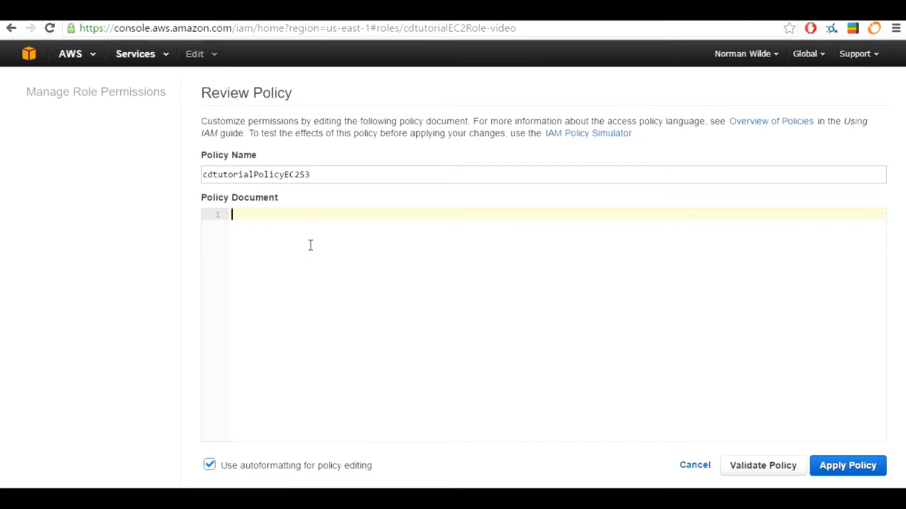
{"action": "key", "text": "ctrl+v"}
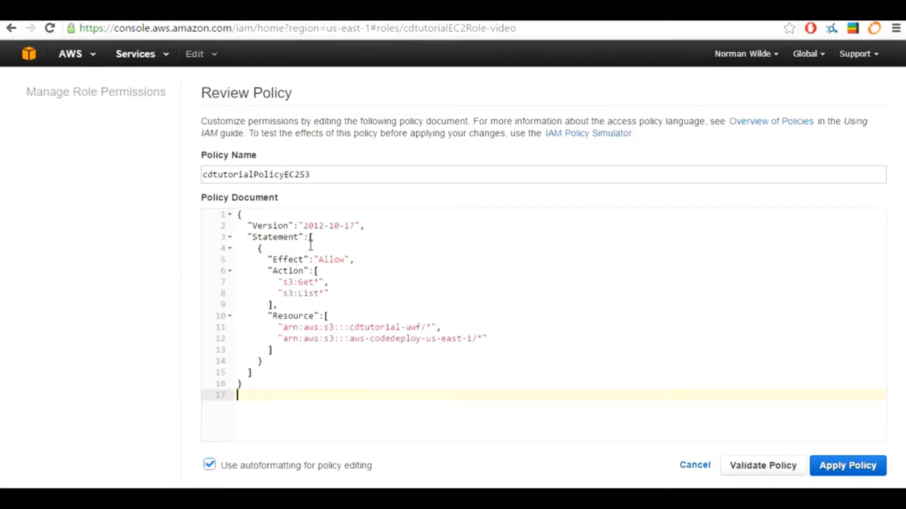
Change the bucket name in the first resource ARN to cdtutorial-video and apply the policy to the role
{"action": "left_click", "coordinate": [223, 327]}
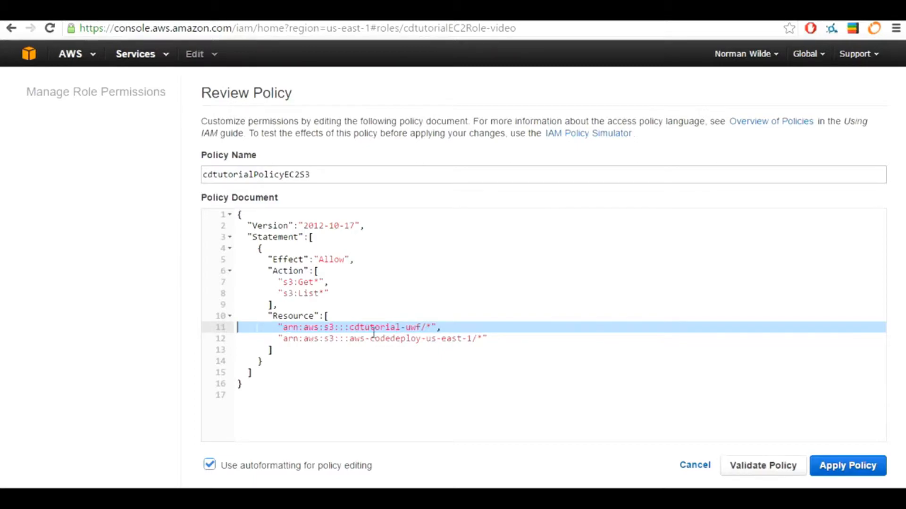
{"action": "left_click", "coordinate": [417, 328]}
{"action": "key", "text": "BackSpace"}
{"action": "key", "text": "BackSpace"}
{"action": "key", "text": "BackSpace"}
{"action": "type", "text": "video"}
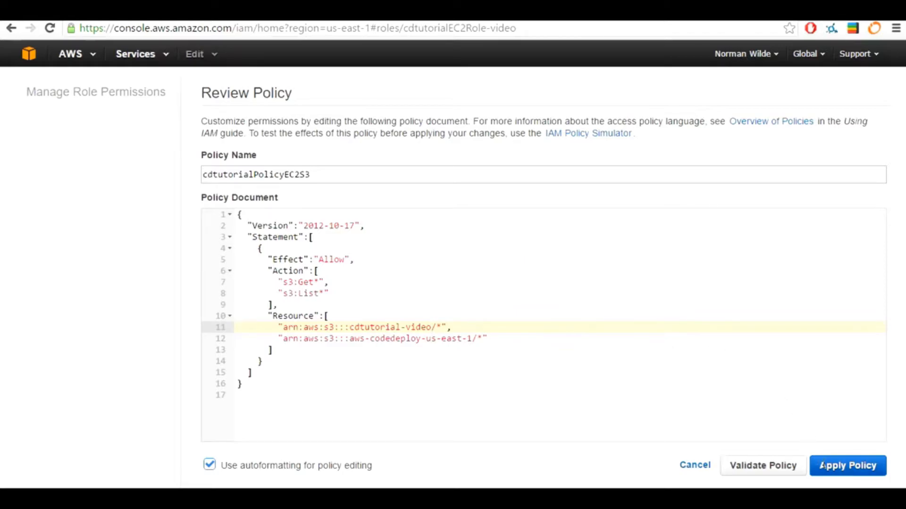
{"action": "left_click", "coordinate": [834, 467]}
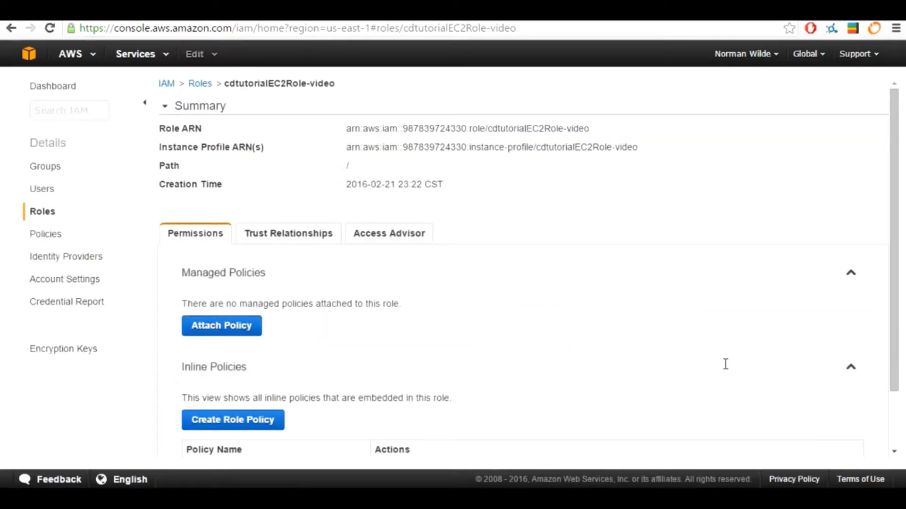
Review the document of the role's cdtutorialPolicyEC2S3 inline policy and close it
{"action": "scroll", "coordinate": [725, 363], "scroll_direction": "down", "scroll_amount": 2}
{"action": "scroll", "coordinate": [726, 364], "scroll_direction": "down", "scroll_amount": 1}
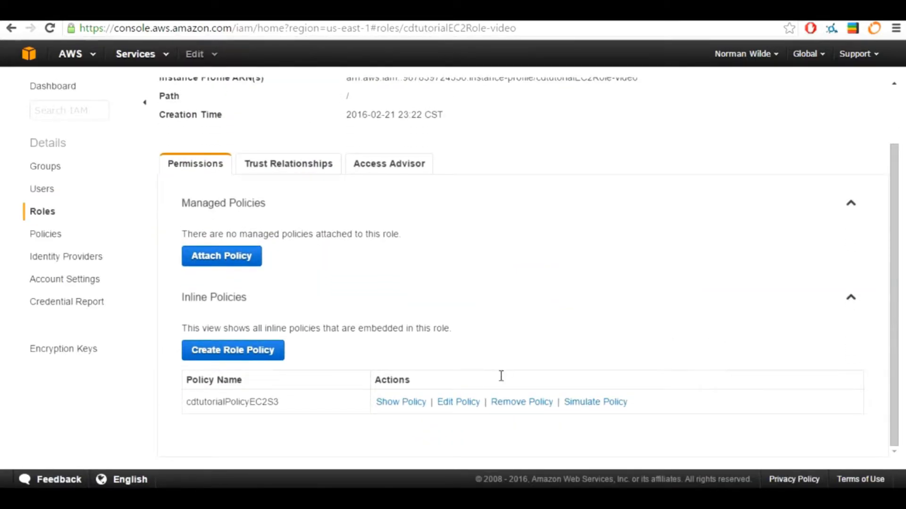
{"action": "left_click", "coordinate": [409, 402]}
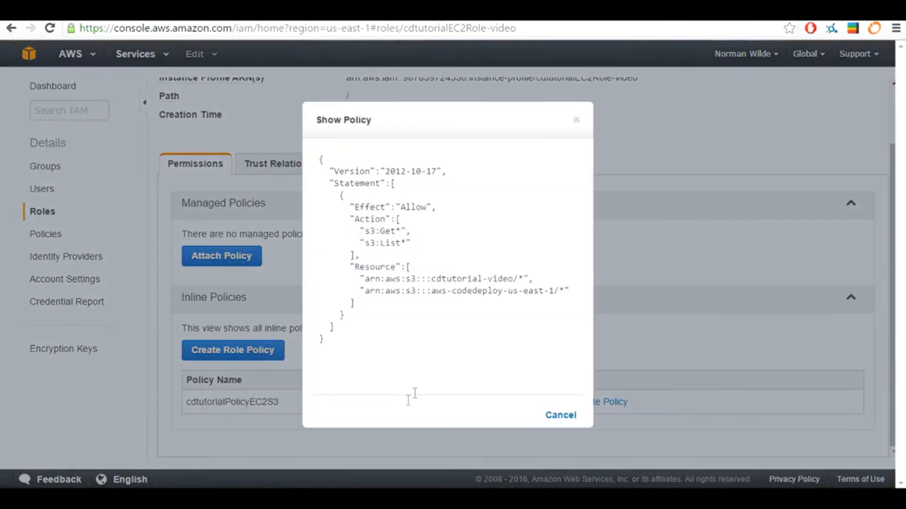
{"action": "left_click", "coordinate": [568, 416]}
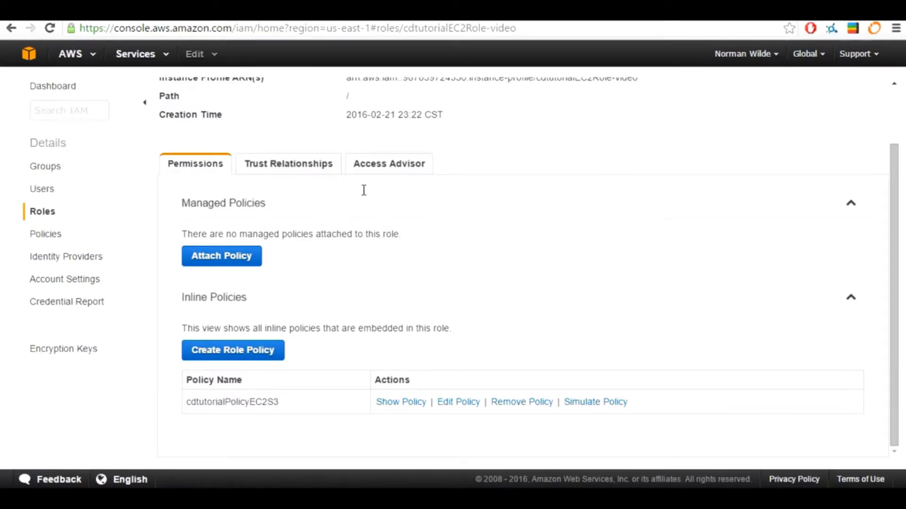
Start editing the role's trust relationship, and copy the entire contents of cdtutorialPolicyEC2S3trust.json from the iamPolicies folder using Notepad++
{"action": "left_click", "coordinate": [319, 165]}
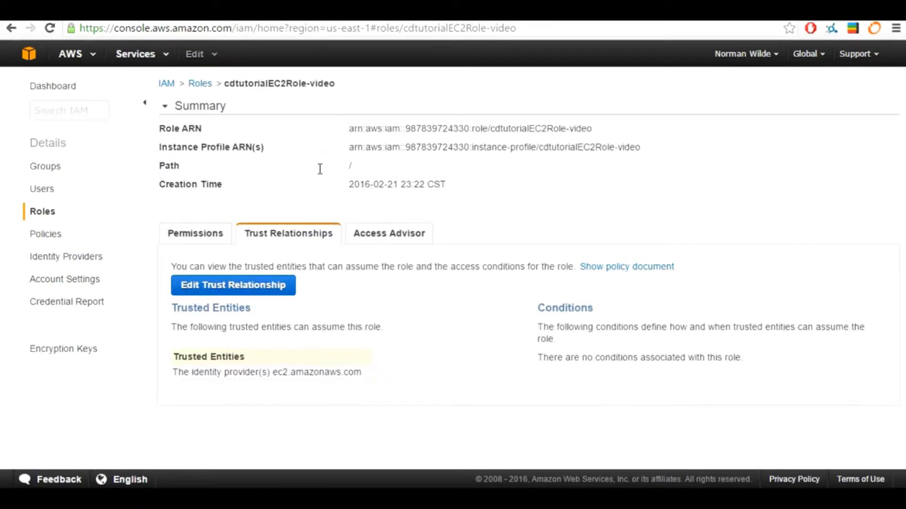
{"action": "left_click", "coordinate": [263, 285]}
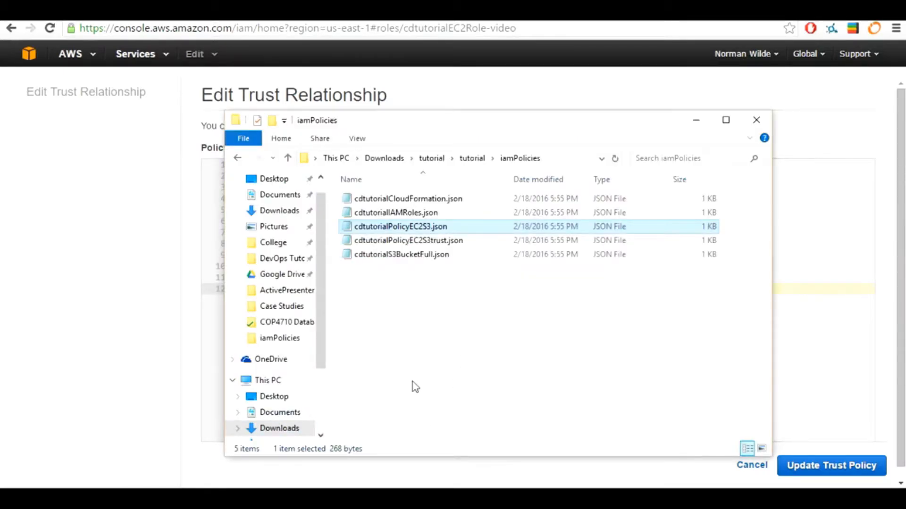
{"action": "left_click", "coordinate": [401, 241]}
{"action": "right_click", "coordinate": [400, 241]}
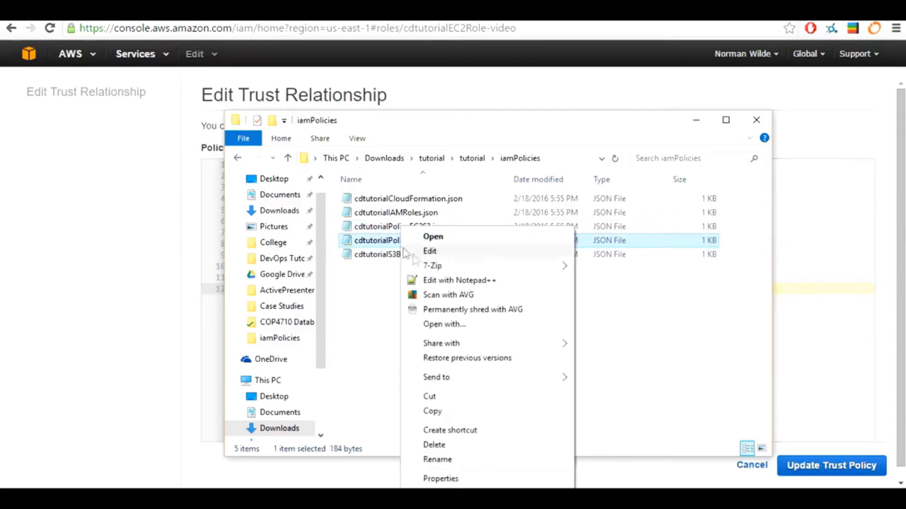
{"action": "left_click", "coordinate": [449, 281]}
{"action": "left_click_drag", "start_coordinate": [191, 260], "coordinate": [20, 70]}
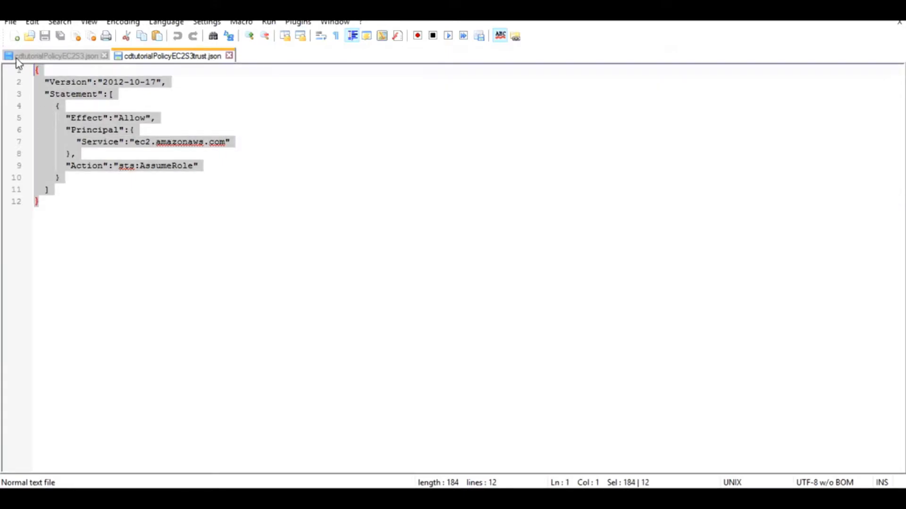
{"action": "right_click", "coordinate": [78, 96]}
{"action": "left_click", "coordinate": [100, 118]}
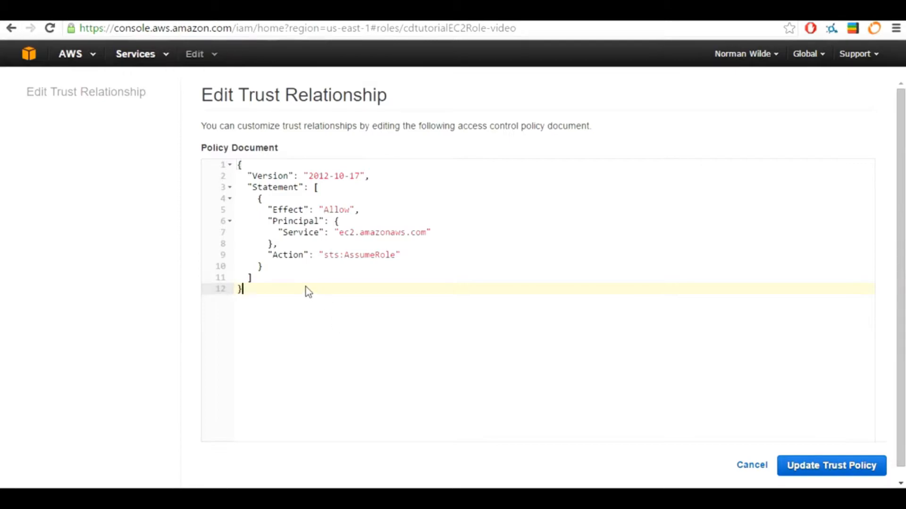
Replace the whole trust policy document in the AWS console with the copied JSON and update the trust policy
{"action": "left_click_drag", "start_coordinate": [306, 288], "coordinate": [204, 137]}
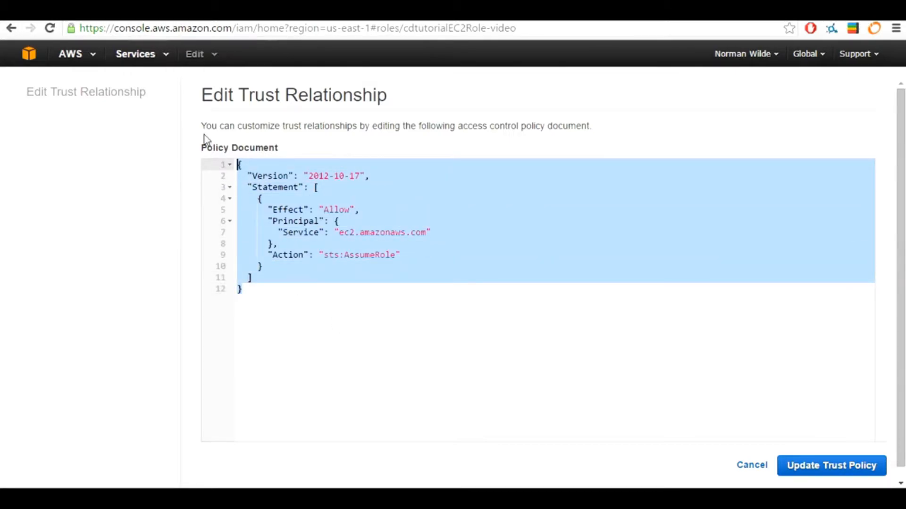
{"action": "key", "text": "ctrl+v"}
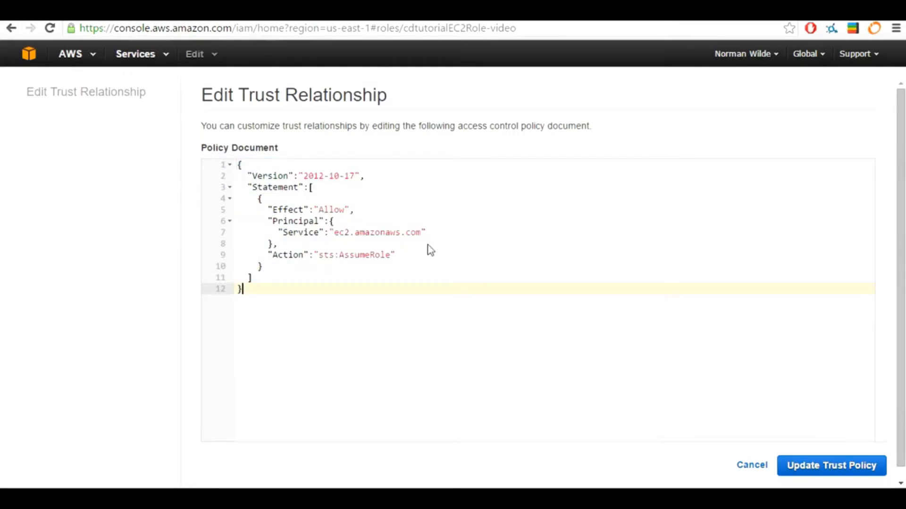
{"action": "left_click", "coordinate": [821, 470]}
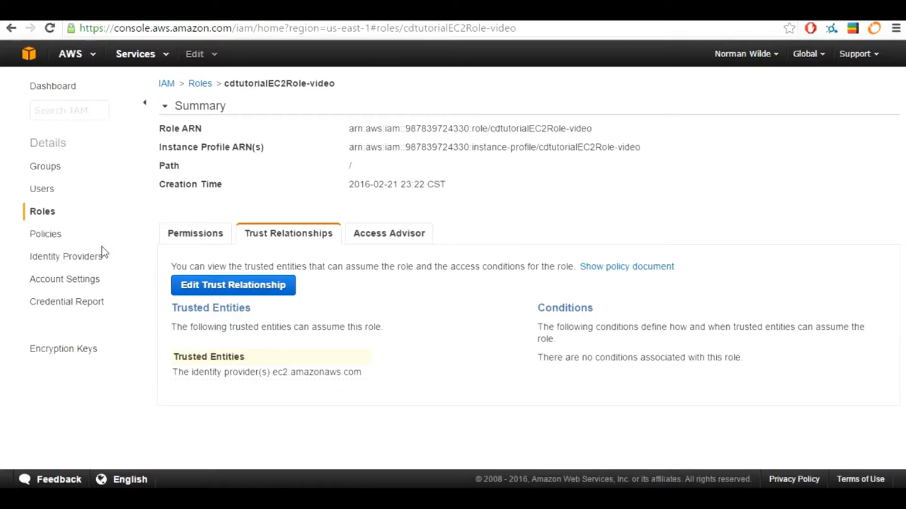
Start another new IAM role, name it cdtutorialServiceRole-video and continue to the role type selection
{"action": "left_click", "coordinate": [46, 214]}
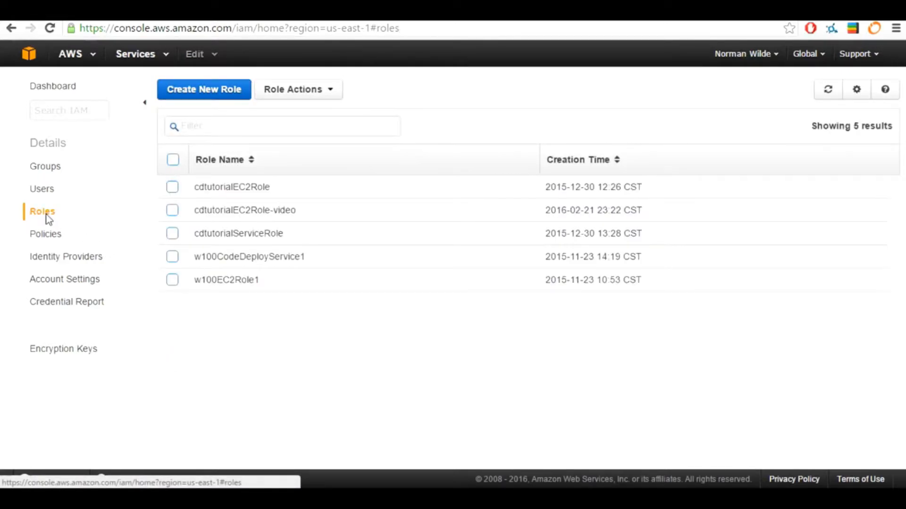
{"action": "left_click", "coordinate": [192, 91]}
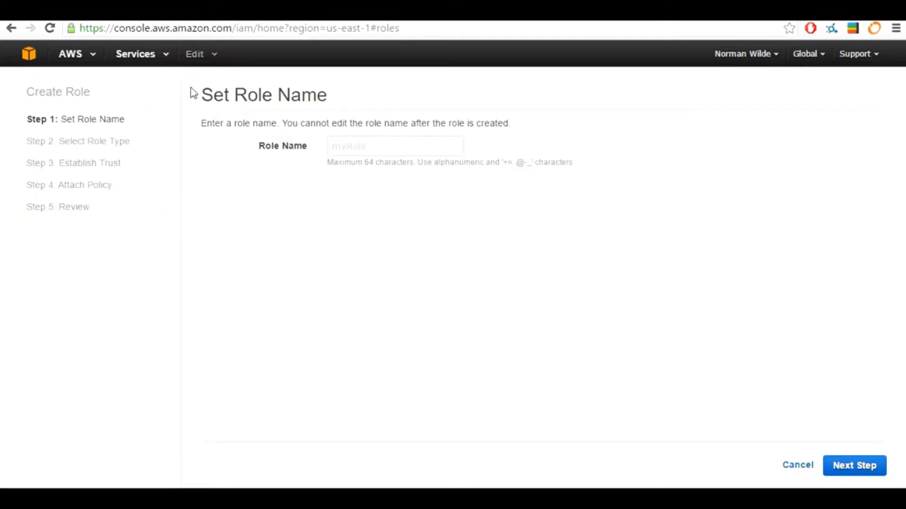
{"action": "left_click", "coordinate": [375, 148]}
{"action": "type", "text": "d"}
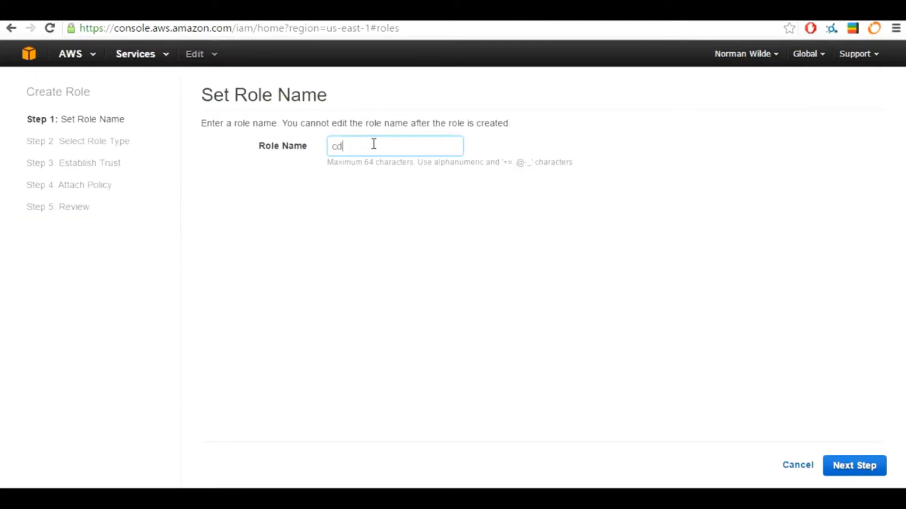
{"action": "type", "text": "tutorialServiceRole-video"}
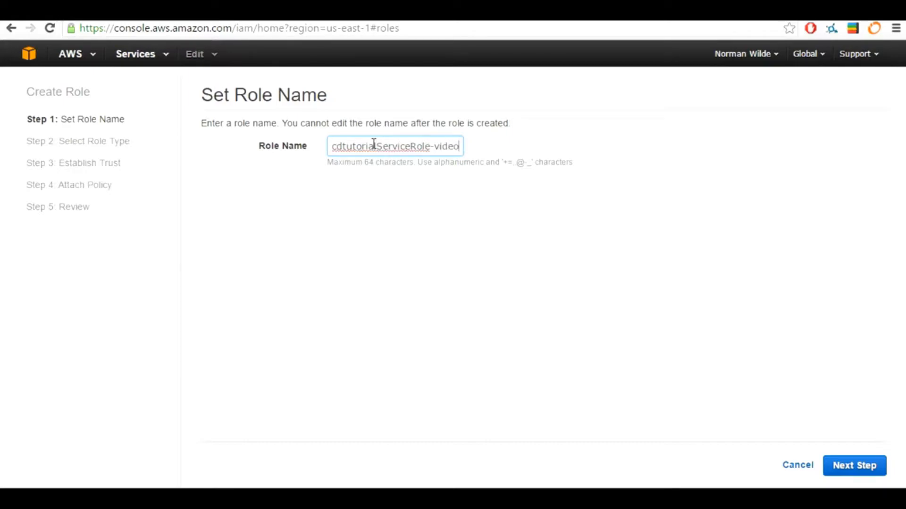
{"action": "left_click", "coordinate": [842, 467]}
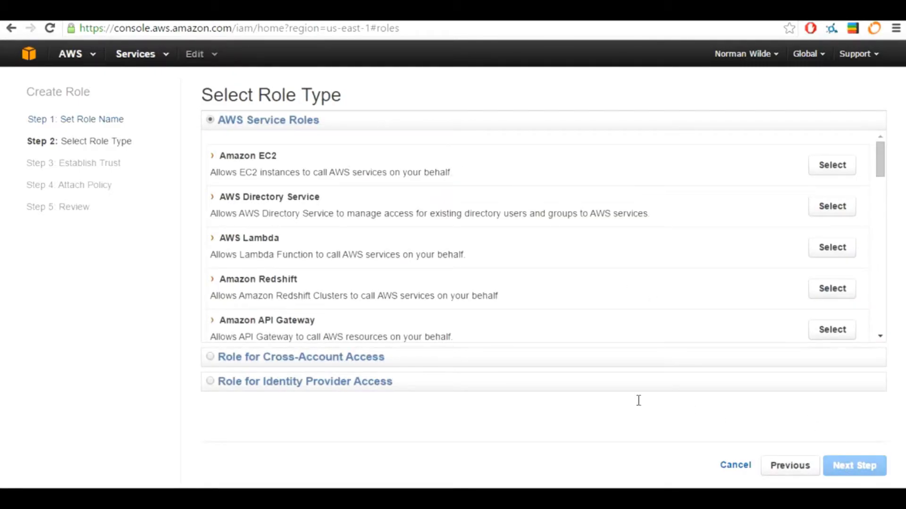
Choose the AWS CodeDeploy service role type, attach the AWSCodeDeployRole policy and create the role
{"action": "scroll", "coordinate": [366, 247], "scroll_direction": "down", "scroll_amount": 1}
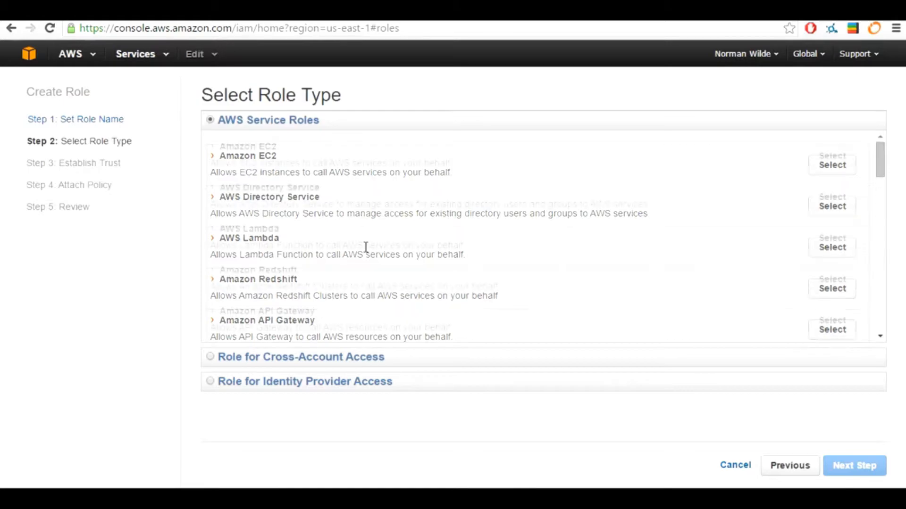
{"action": "scroll", "coordinate": [365, 246], "scroll_direction": "down", "scroll_amount": 7}
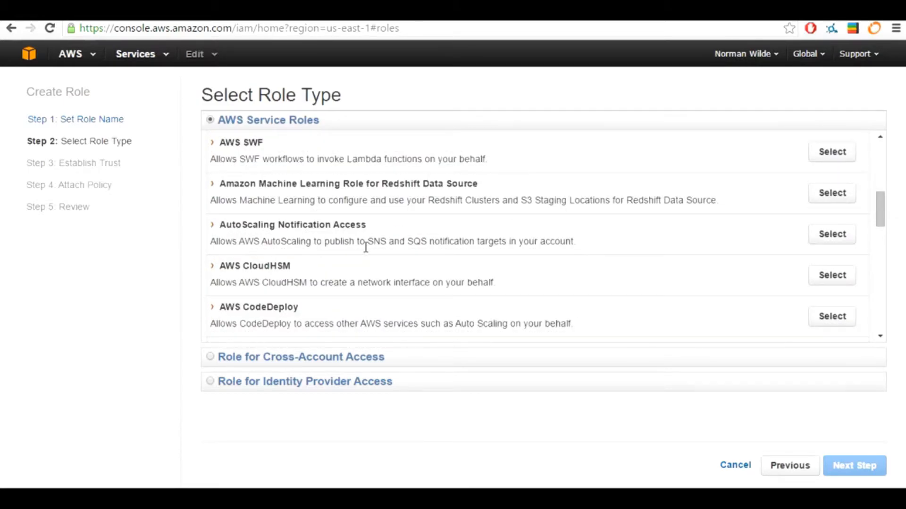
{"action": "scroll", "coordinate": [366, 246], "scroll_direction": "down", "scroll_amount": 1}
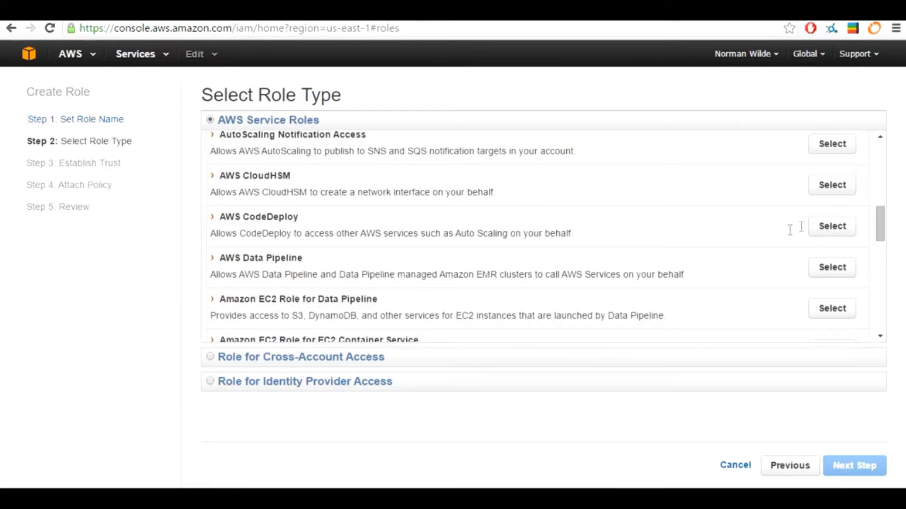
{"action": "left_click", "coordinate": [824, 227]}
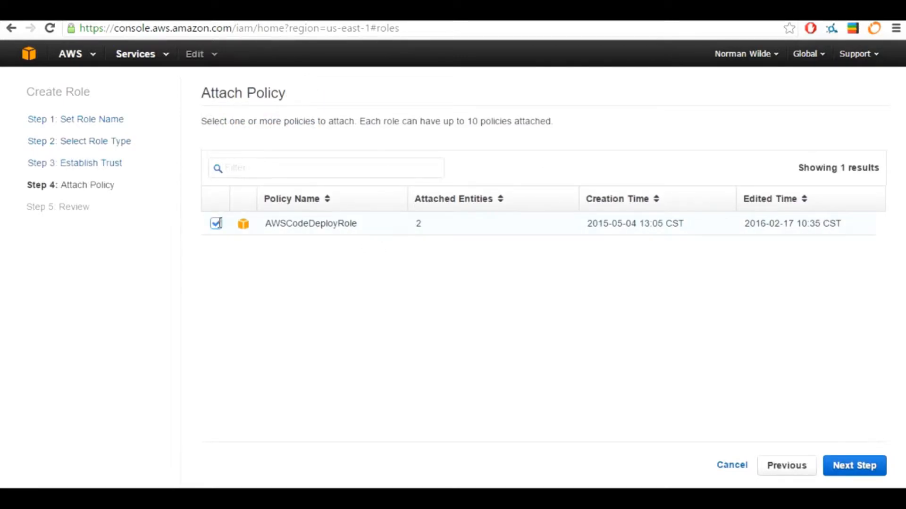
{"action": "left_click", "coordinate": [855, 466]}
{"action": "left_click", "coordinate": [857, 466]}
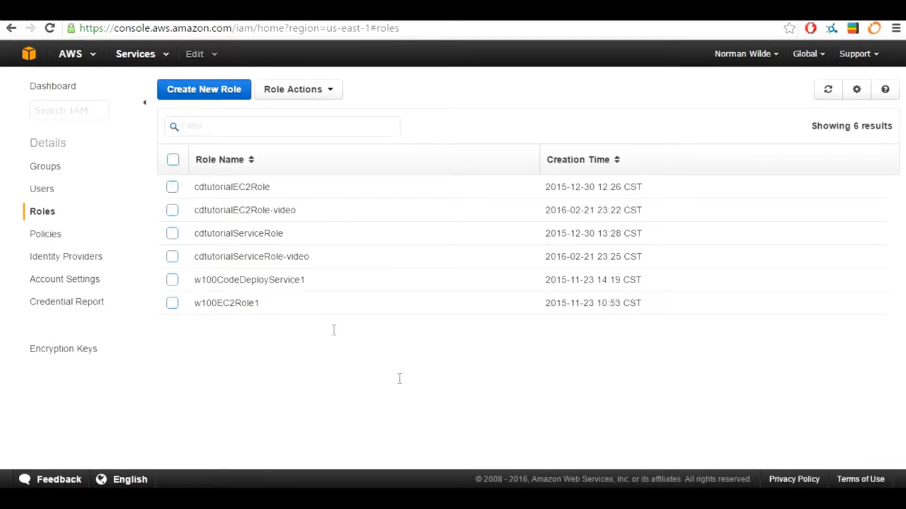
Create a new IAM user named cdtutorialUser-video with an access key generated for it
{"action": "left_click", "coordinate": [43, 188]}
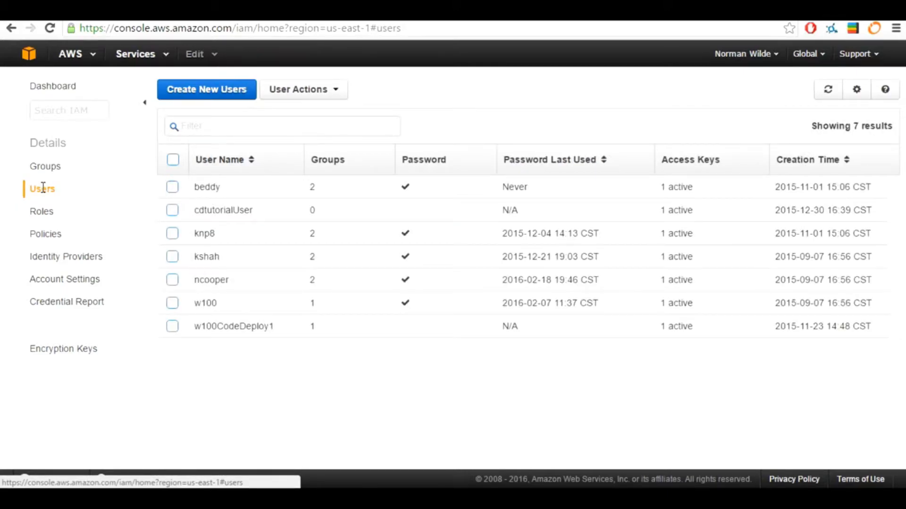
{"action": "left_click", "coordinate": [204, 95]}
{"action": "left_click", "coordinate": [242, 99]}
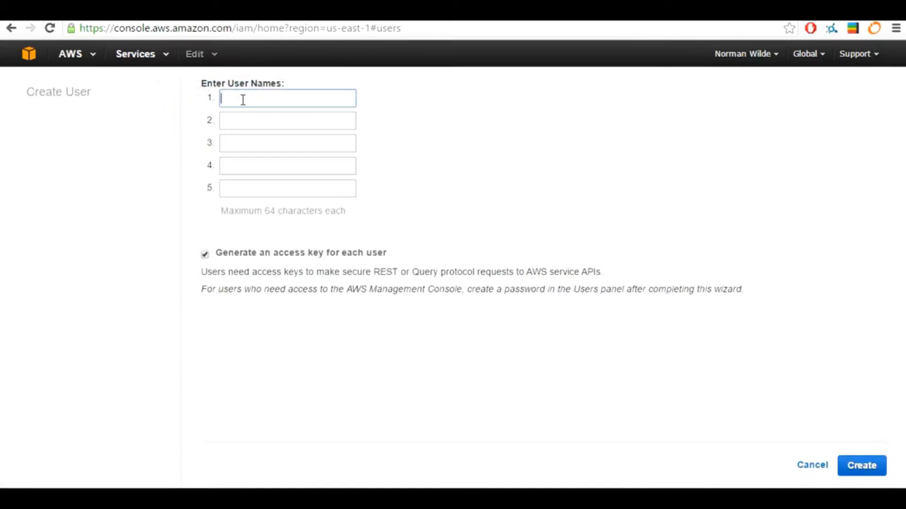
{"action": "type", "text": "cdtutorialUser-video"}
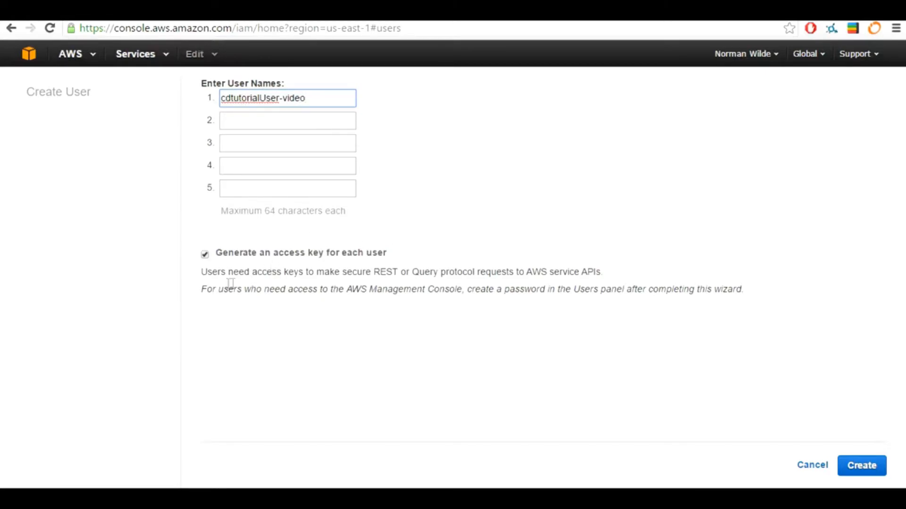
{"action": "left_click", "coordinate": [205, 254]}
{"action": "left_click", "coordinate": [862, 466]}
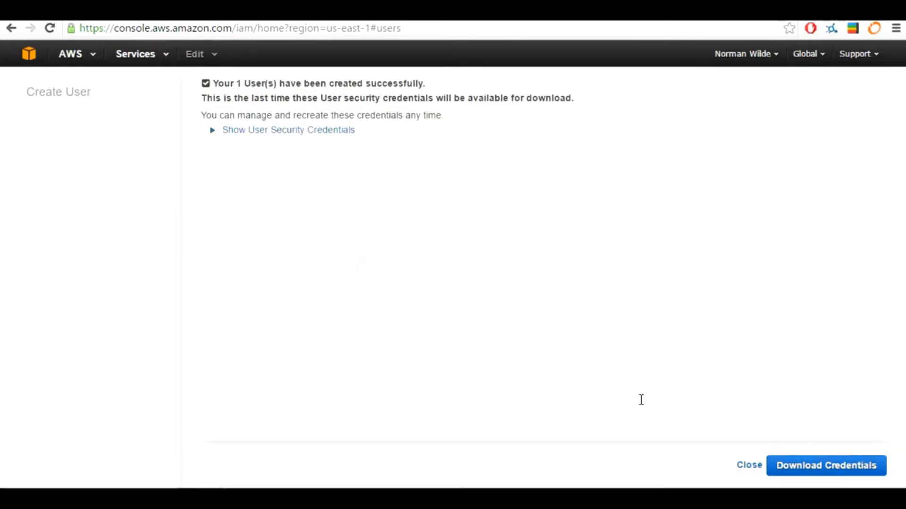
Show the new user's security credentials and download them to the Downloads folder as cdtutorialCredentials.csv
{"action": "left_click", "coordinate": [326, 131]}
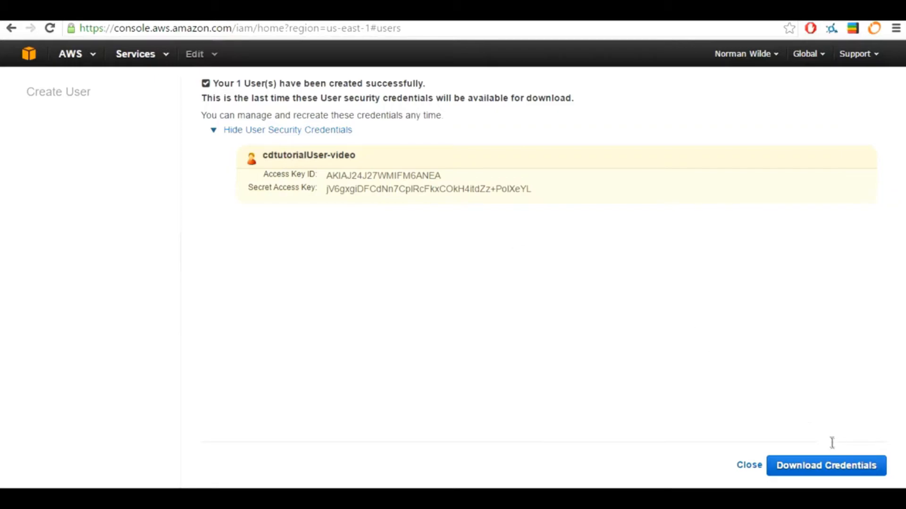
{"action": "left_click", "coordinate": [833, 469]}
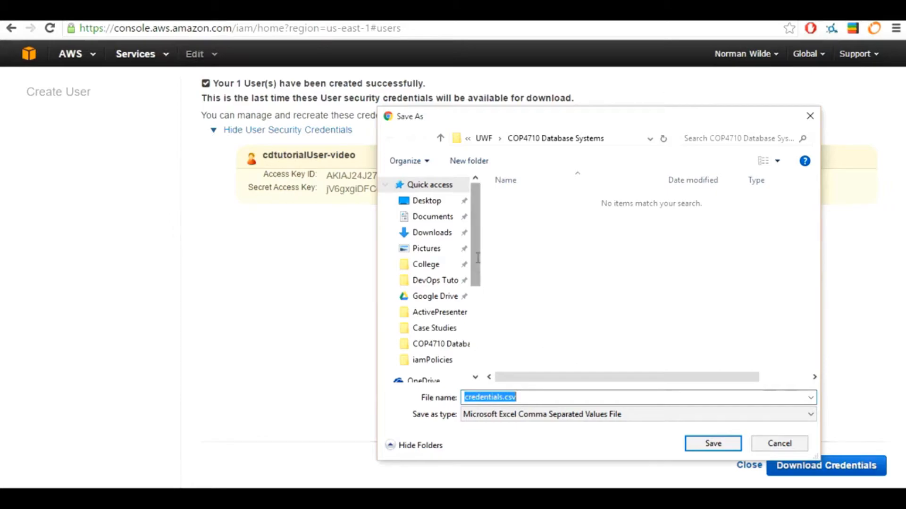
{"action": "left_click_drag", "start_coordinate": [477, 226], "coordinate": [476, 313]}
{"action": "left_click", "coordinate": [440, 270]}
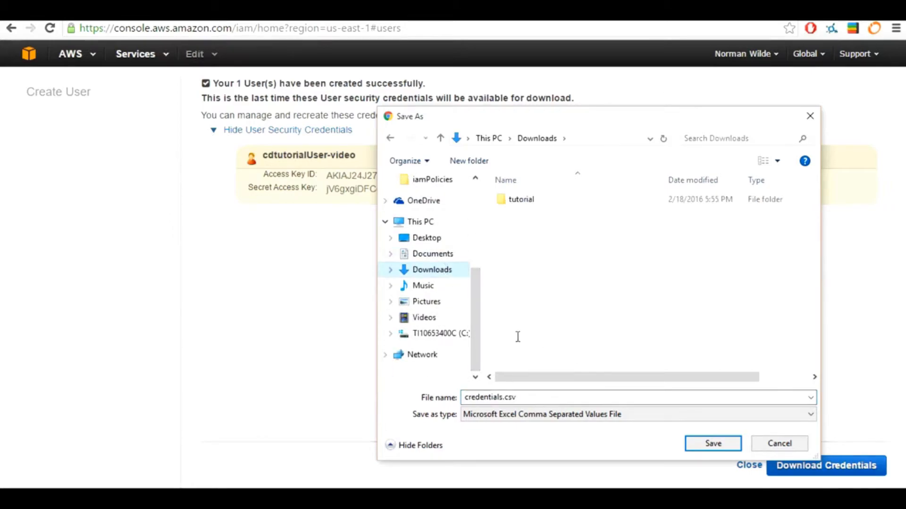
{"action": "double_click", "coordinate": [527, 397]}
{"action": "key", "text": "BackSpace"}
{"action": "type", "text": "cdtutorialCredential"}
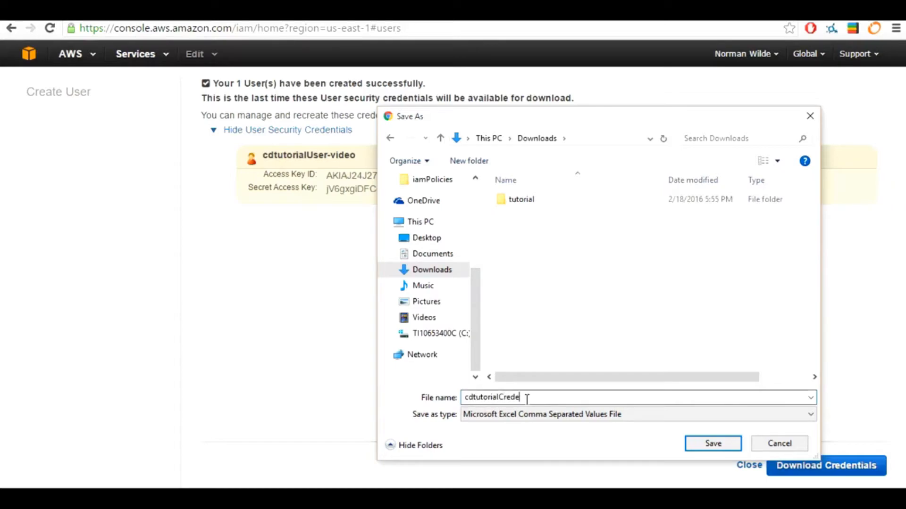
{"action": "left_click", "coordinate": [718, 443]}
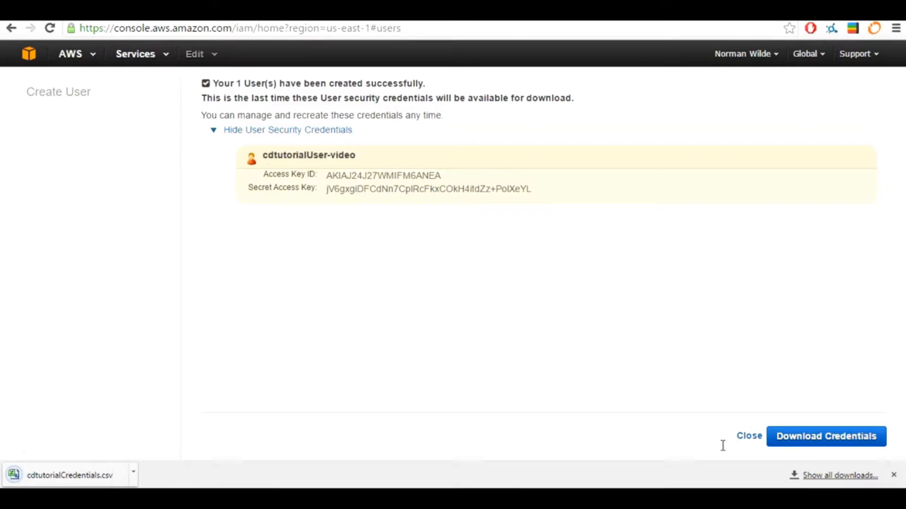
Leave the user creation result and open the details of cdtutorialUser-video
{"action": "left_click", "coordinate": [894, 475]}
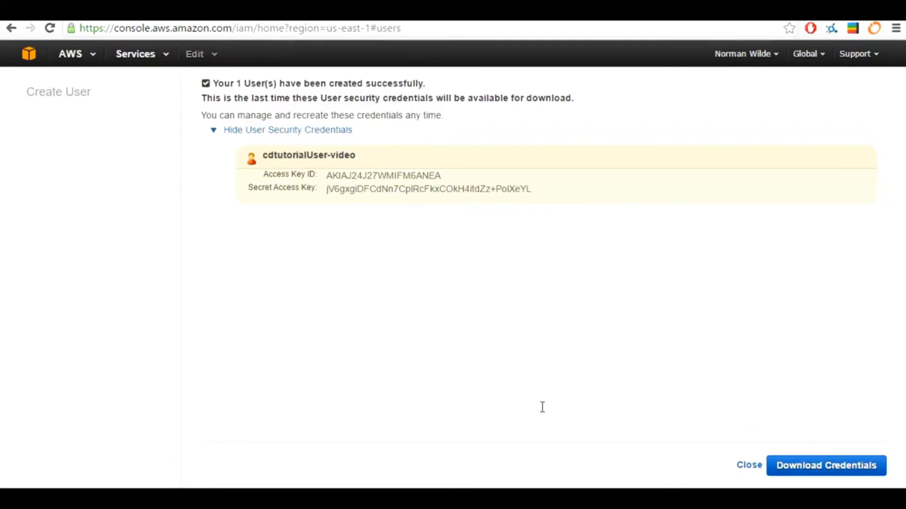
{"action": "left_click", "coordinate": [749, 467]}
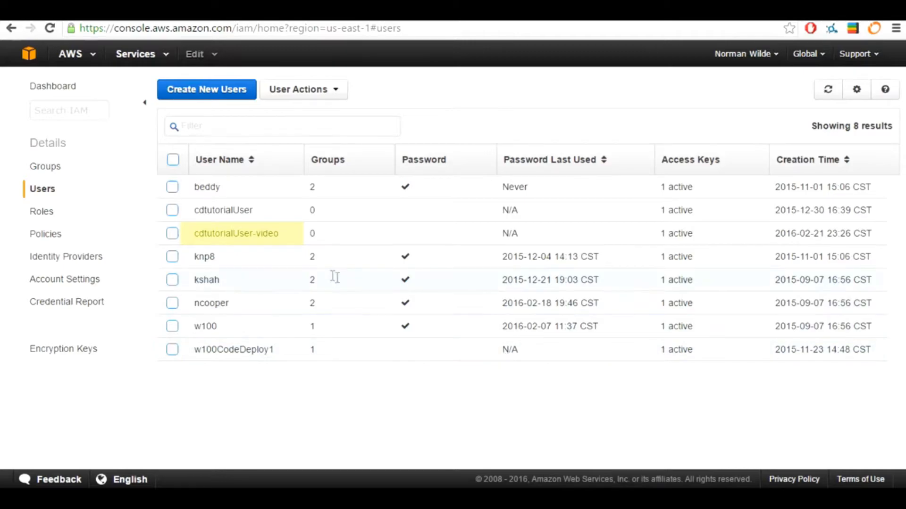
{"action": "left_click", "coordinate": [295, 239]}
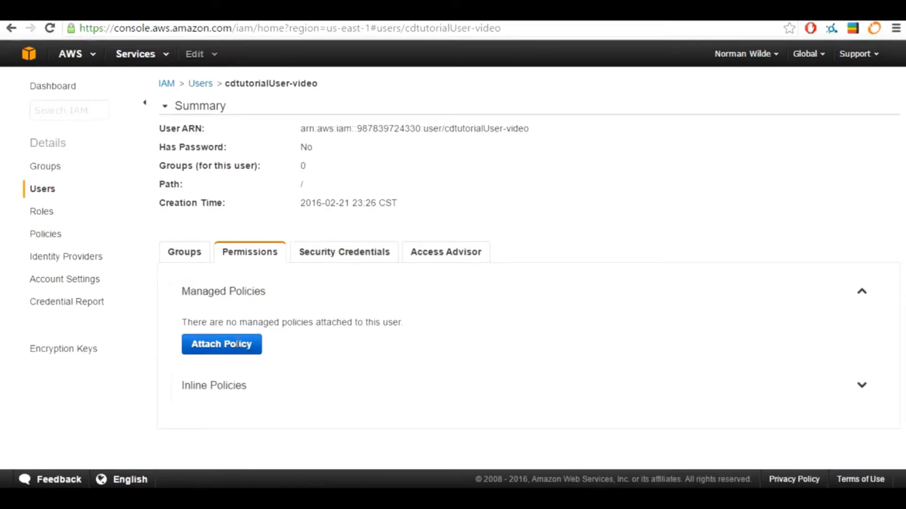
Attach the managed policies AmazonEC2FullAccess and AWSCodeDeployFullAccess to the user
{"action": "left_click", "coordinate": [238, 344]}
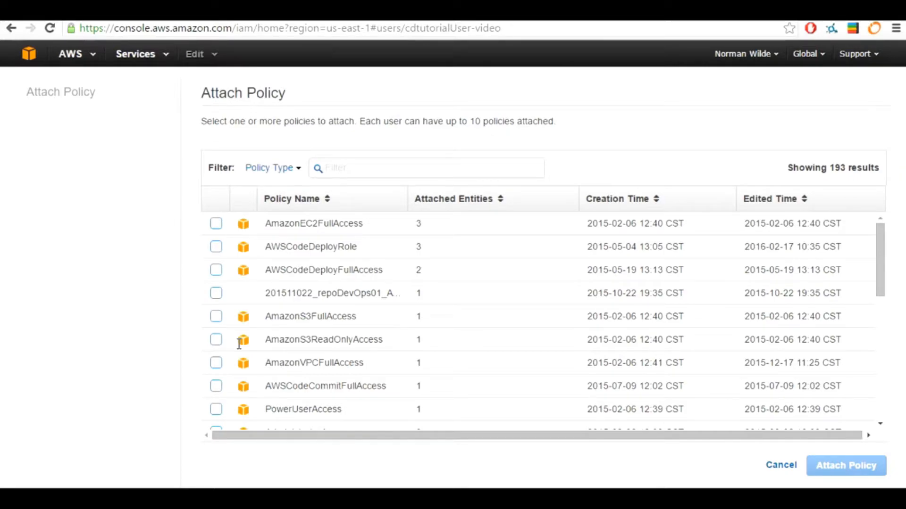
{"action": "left_click", "coordinate": [215, 225]}
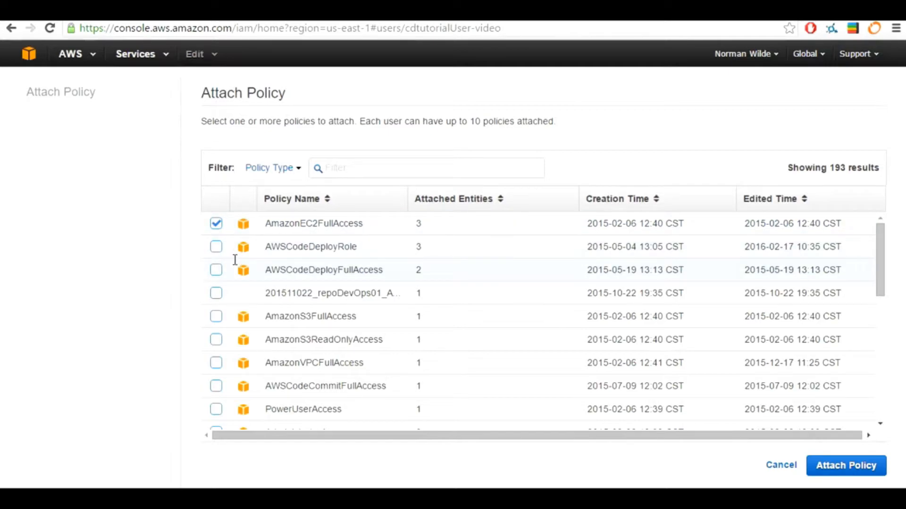
{"action": "left_click", "coordinate": [216, 271]}
{"action": "left_click", "coordinate": [837, 467]}
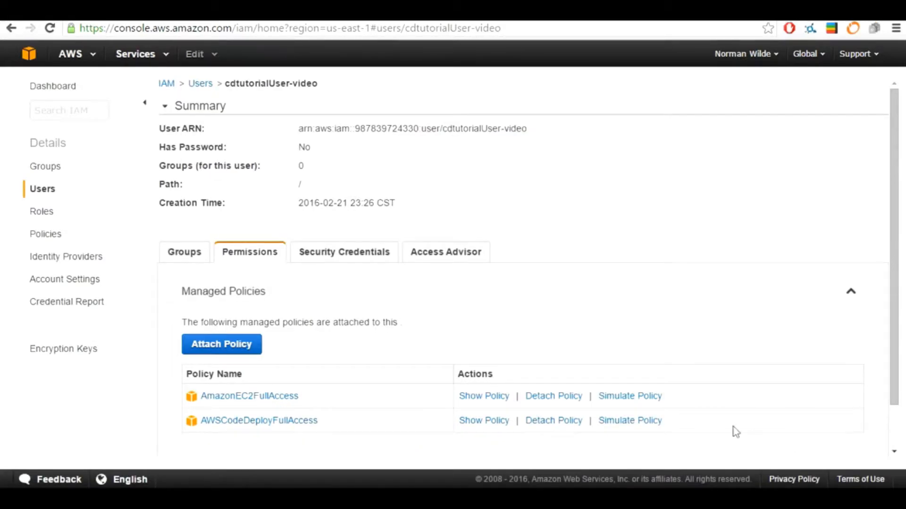
Start a custom inline policy for the user and name it cdtutorialS3BucketFull
{"action": "scroll", "coordinate": [454, 327], "scroll_direction": "down", "scroll_amount": 2}
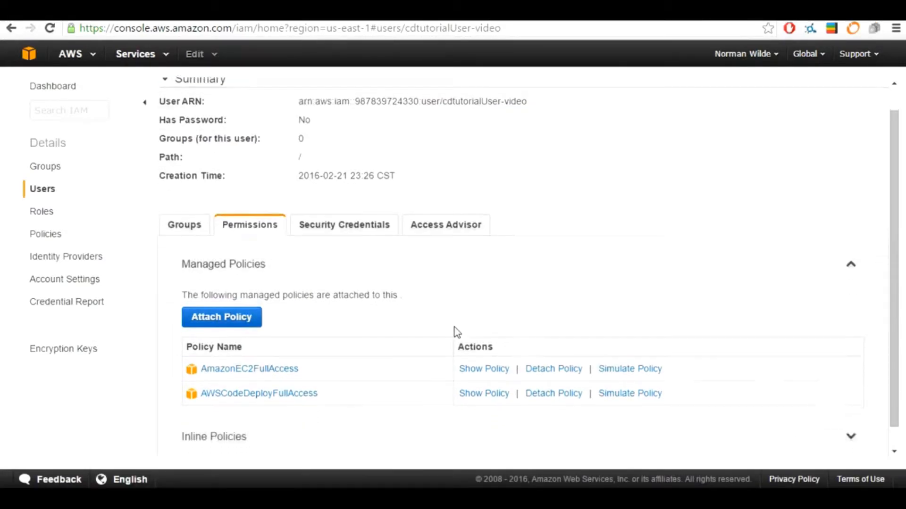
{"action": "left_click", "coordinate": [435, 420]}
{"action": "scroll", "coordinate": [438, 425], "scroll_direction": "down", "scroll_amount": 1}
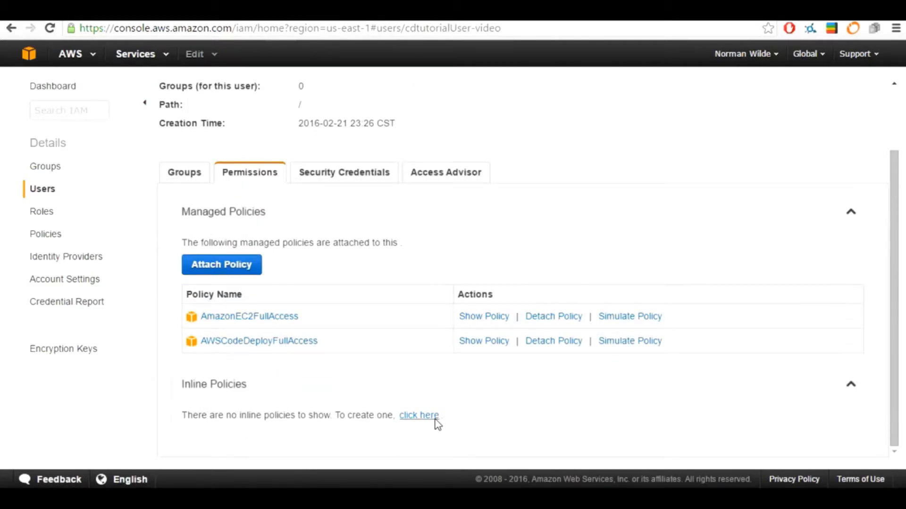
{"action": "left_click", "coordinate": [435, 422]}
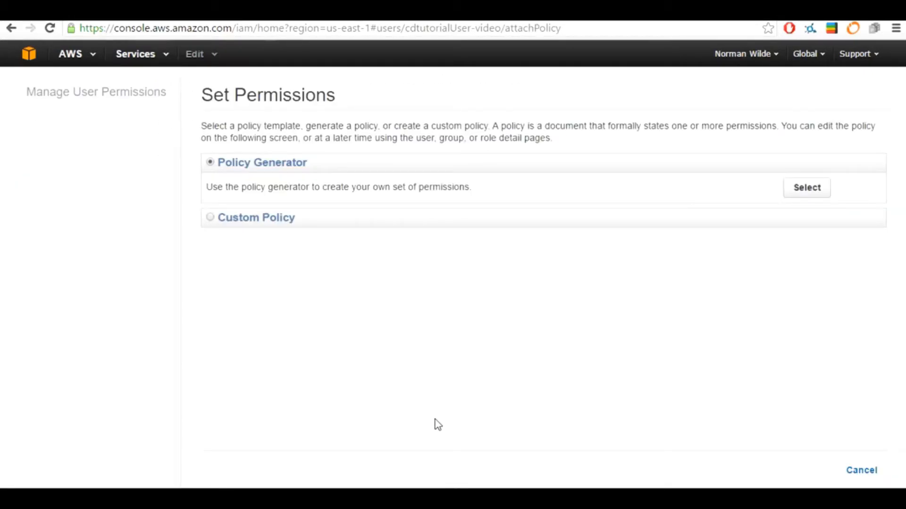
{"action": "left_click", "coordinate": [211, 218]}
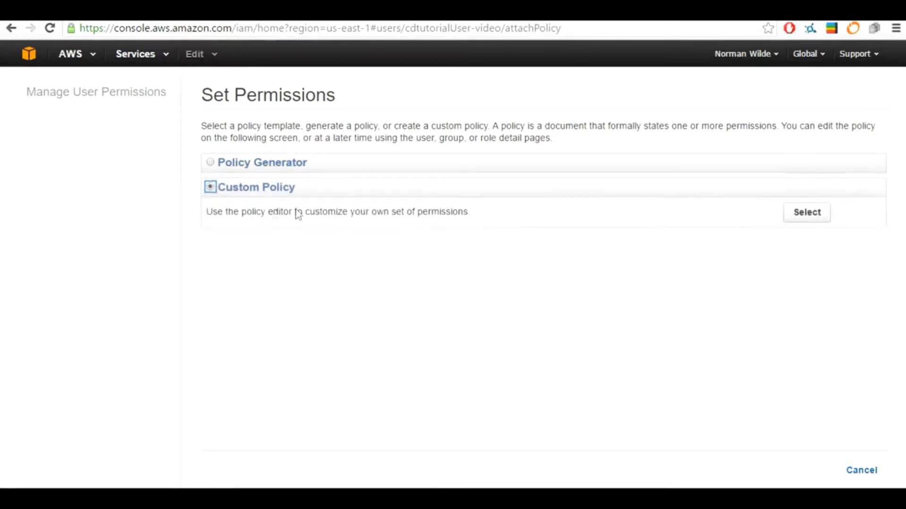
{"action": "left_click", "coordinate": [806, 213]}
{"action": "left_click", "coordinate": [391, 177]}
{"action": "type", "text": "cdtutorial"}
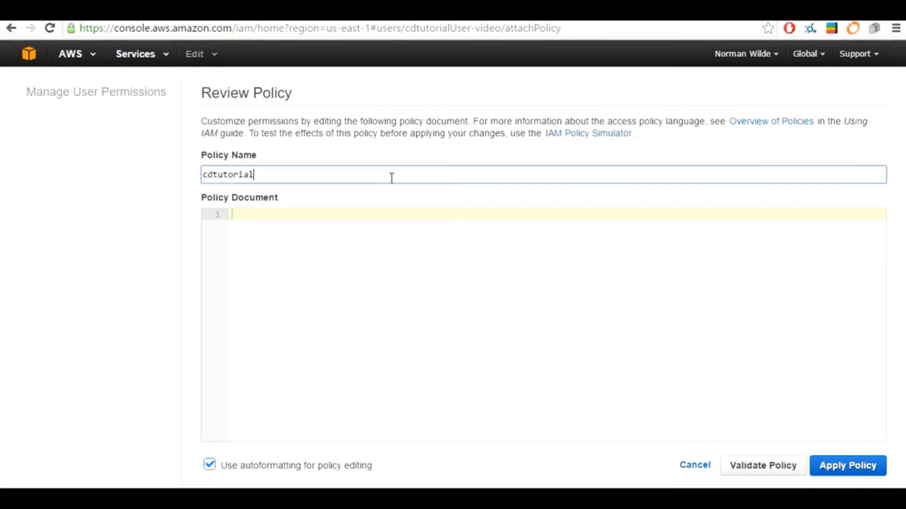
{"action": "type", "text": "S3BucketFull"}
Open cdtutorialS3BucketFull.json from the iamPolicies folder in Notepad++ and copy its whole content into the policy document
{"action": "left_click", "coordinate": [396, 254]}
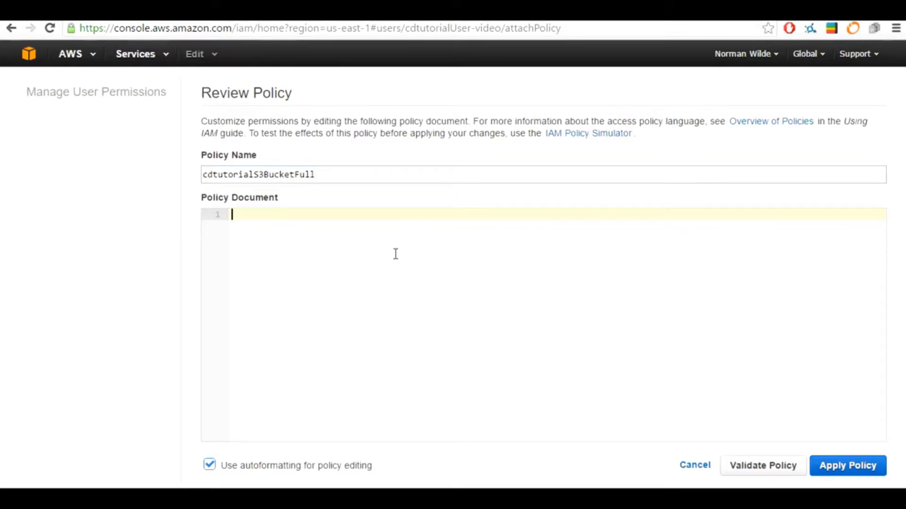
{"action": "left_click", "coordinate": [86, 496]}
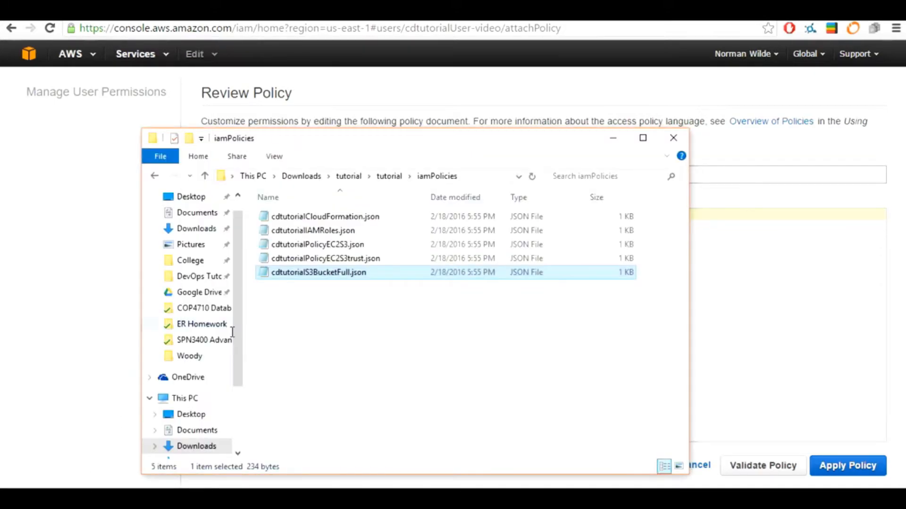
{"action": "right_click", "coordinate": [327, 272]}
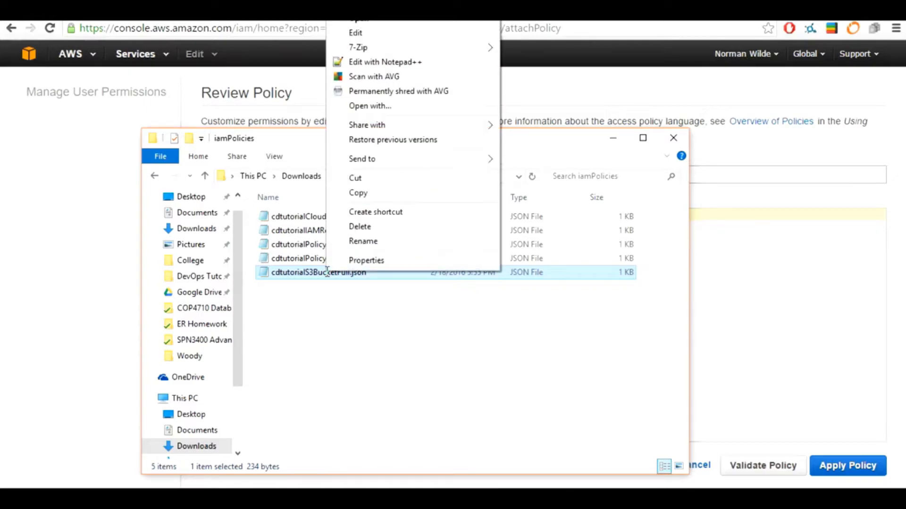
{"action": "left_click", "coordinate": [402, 63]}
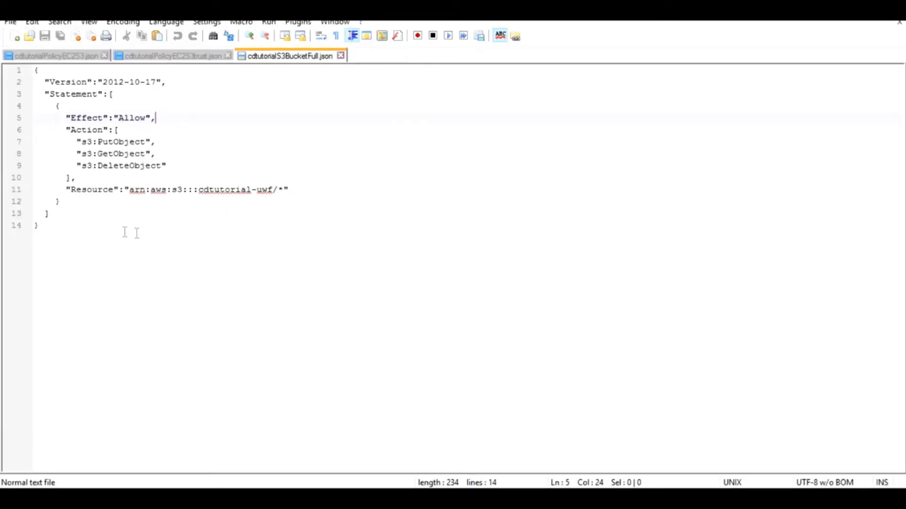
{"action": "left_click", "coordinate": [80, 232]}
{"action": "left_click_drag", "start_coordinate": [80, 232], "coordinate": [28, 55]}
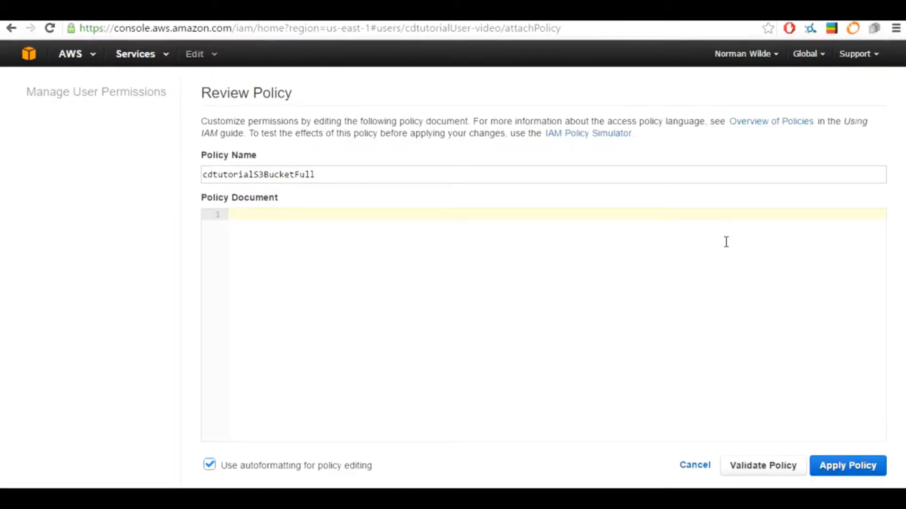
{"action": "type", "text": "{   \"Version\":\"2012-10-17\",   \"Statement\":[     {       \"Effect\":\"Allow\",       \"Action\":[         \"s3:PutObject\",         \"s3:GetObject\",         \"s3:DeleteObject\"       ],       \"Resource\":\"arn:aws:s3:::cdtutorial-uwf/*\"     }   ] }"}
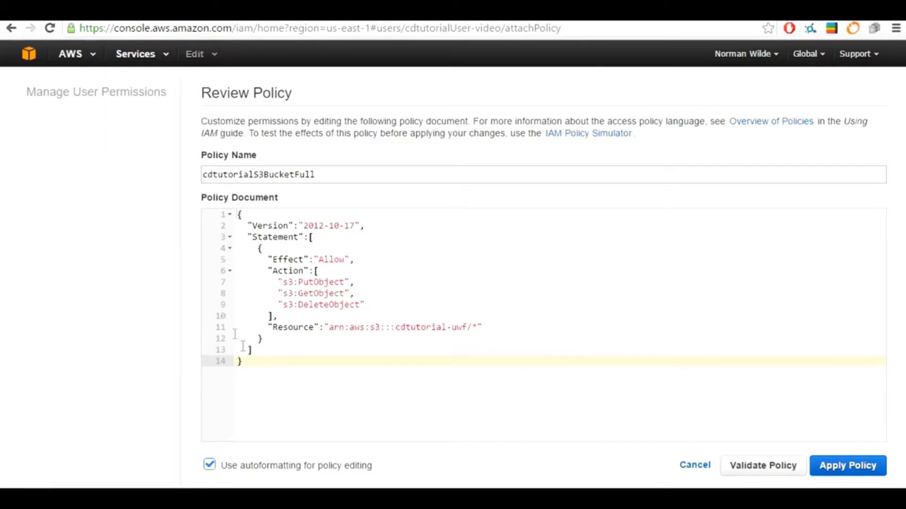
Change the bucket name in the policy's Resource line to cdtutorial-video and apply the policy
{"action": "left_click", "coordinate": [222, 327]}
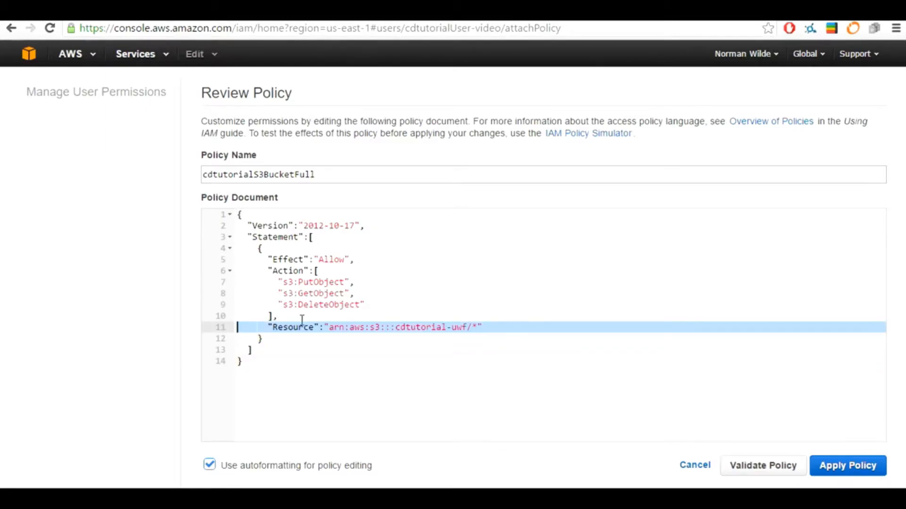
{"action": "left_click", "coordinate": [467, 326]}
{"action": "key", "text": "BackSpace"}
{"action": "key", "text": "BackSpace"}
{"action": "type", "text": "video"}
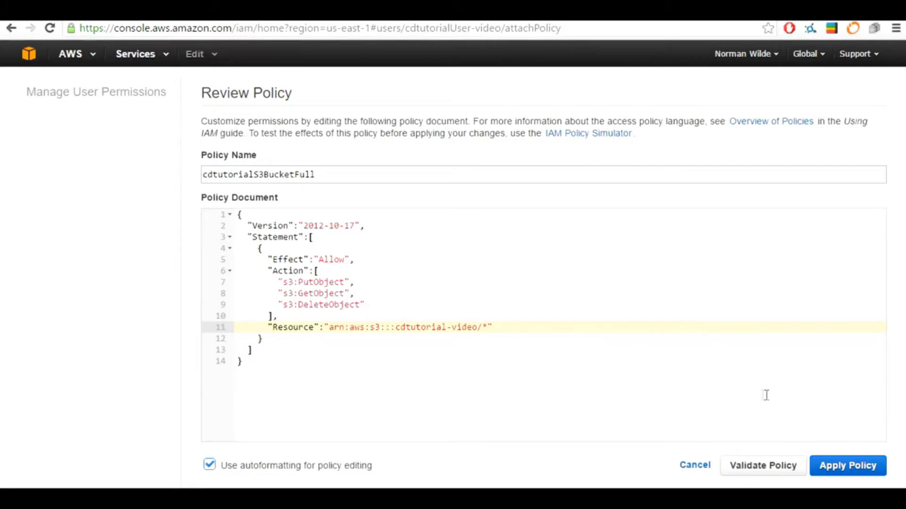
{"action": "left_click", "coordinate": [834, 464]}
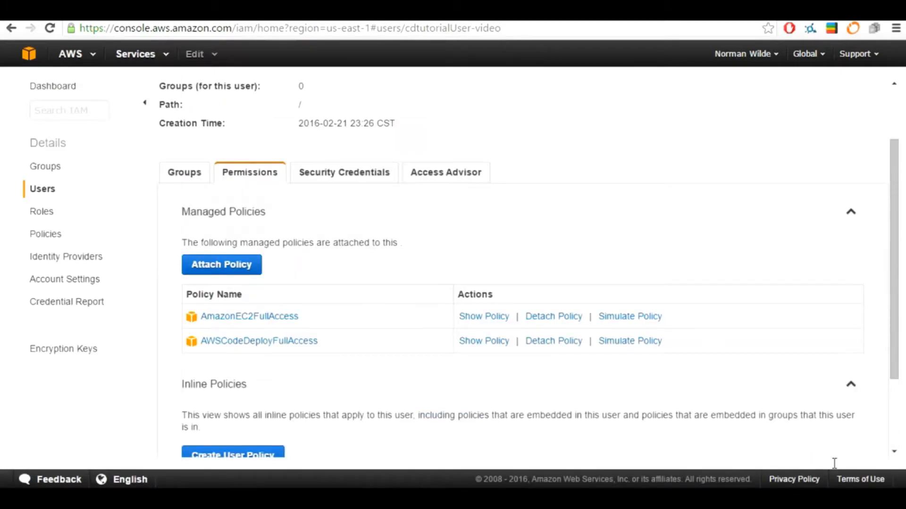
Start a second custom inline policy for the user and name it cdtutorialCloudFormation
{"action": "scroll", "coordinate": [576, 454], "scroll_direction": "down", "scroll_amount": 3}
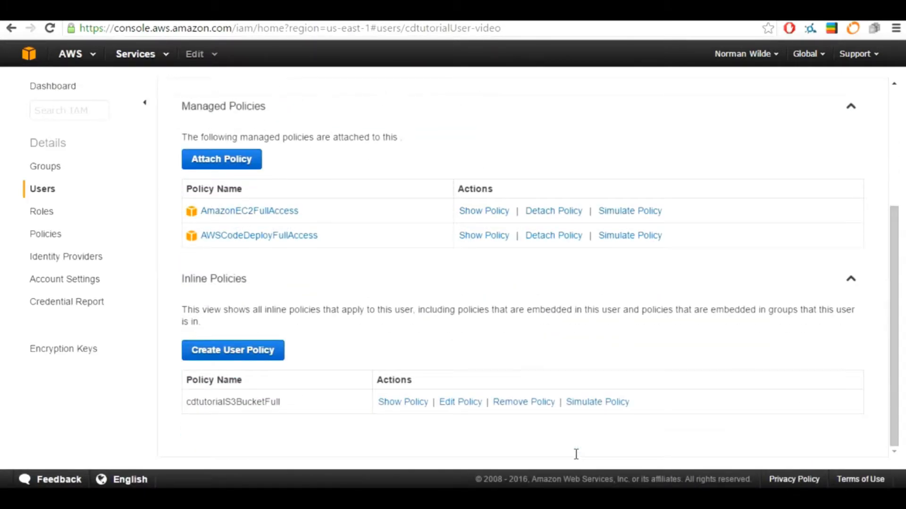
{"action": "left_click", "coordinate": [255, 352]}
{"action": "left_click", "coordinate": [209, 218]}
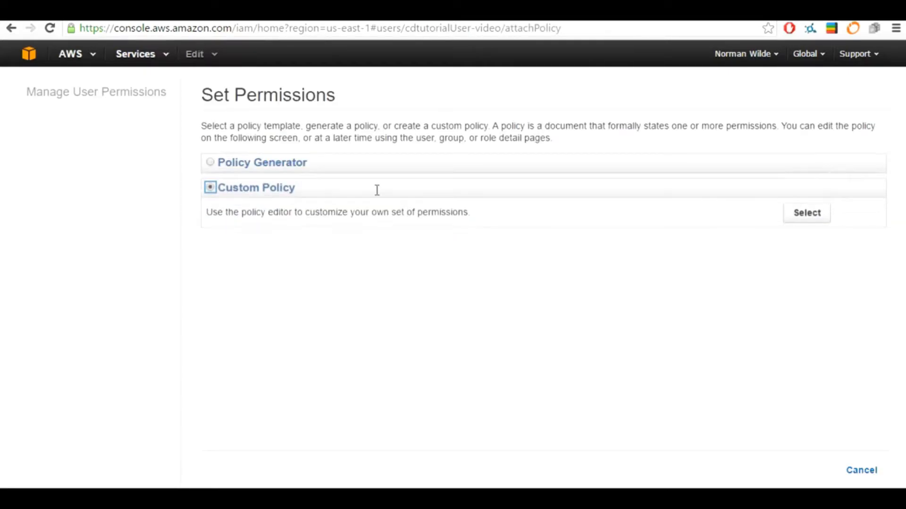
{"action": "left_click", "coordinate": [814, 212]}
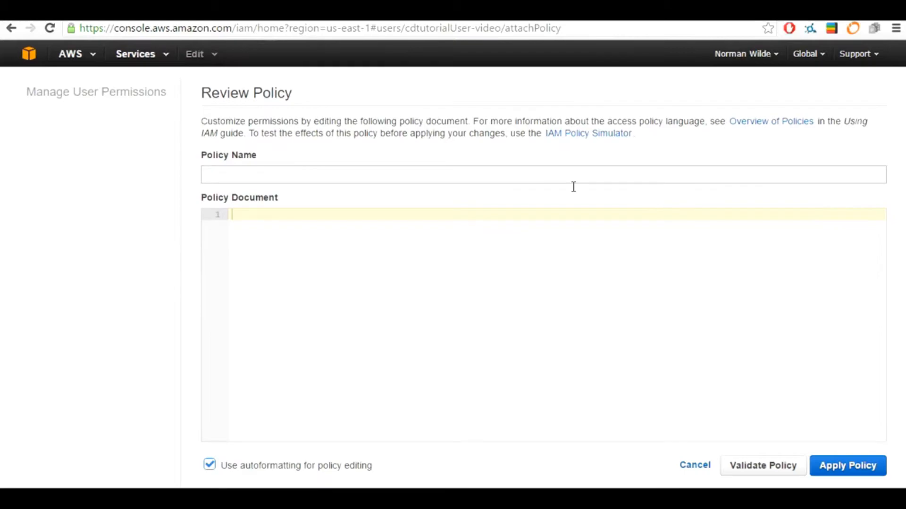
{"action": "left_click", "coordinate": [536, 176]}
{"action": "type", "text": "cdtutor"}
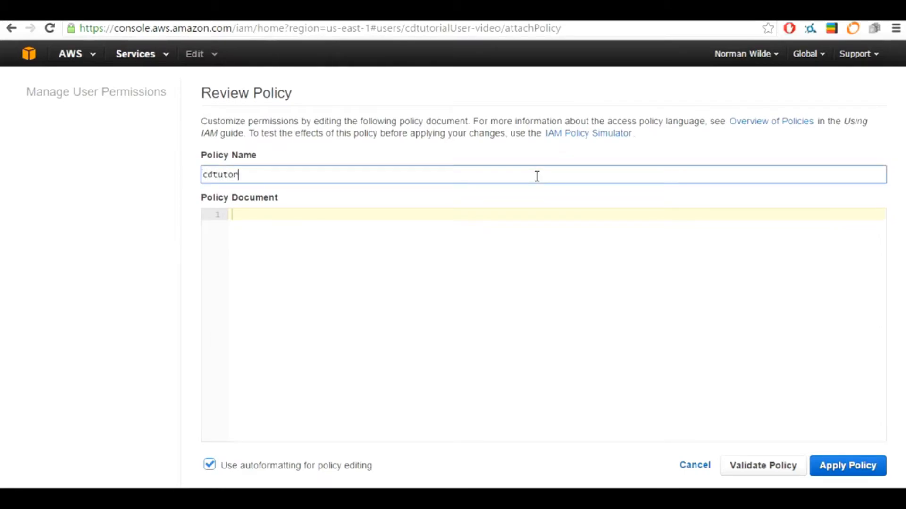
{"action": "type", "text": "ialCloudFormation"}
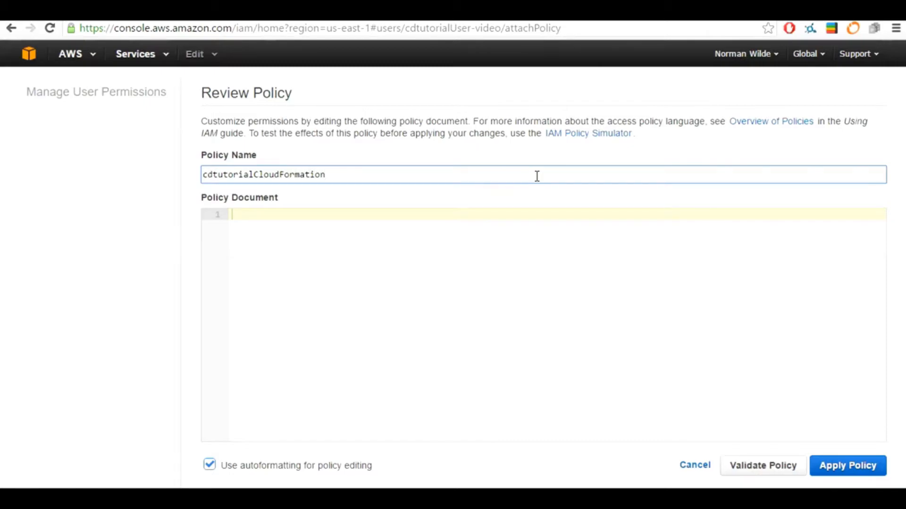
{"action": "key", "text": "Tab"}
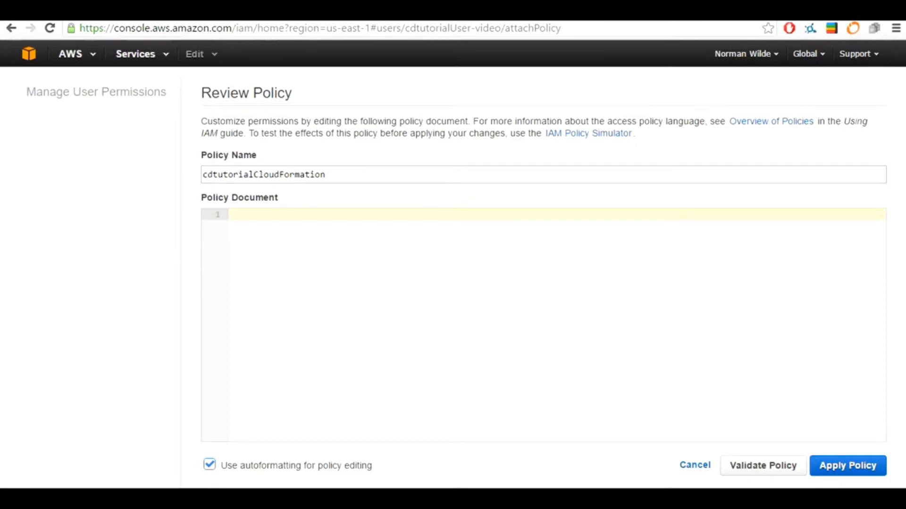
Copy the content of cdtutorialCloudFormation.json from Notepad++ into the policy document and apply the policy
{"action": "left_click", "coordinate": [135, 498]}
{"action": "left_click", "coordinate": [336, 216]}
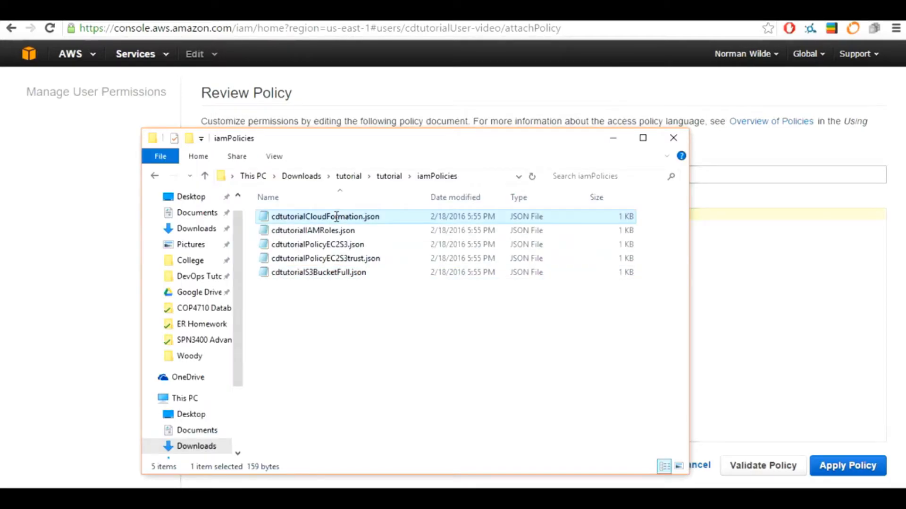
{"action": "right_click", "coordinate": [336, 217]}
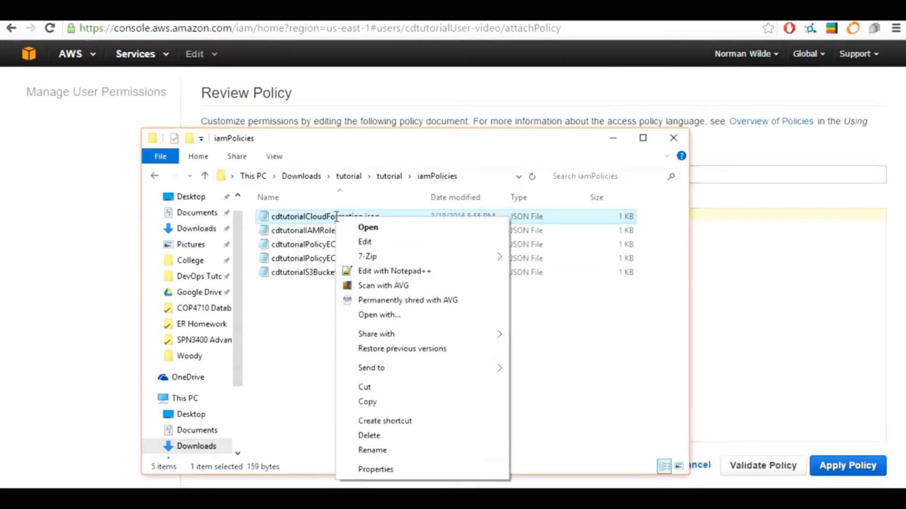
{"action": "left_click", "coordinate": [378, 272]}
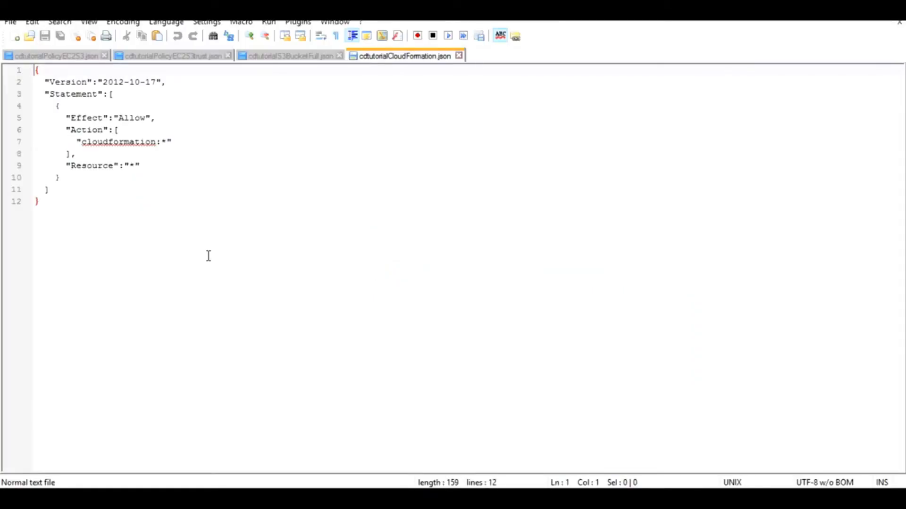
{"action": "left_click_drag", "start_coordinate": [73, 205], "coordinate": [29, 71]}
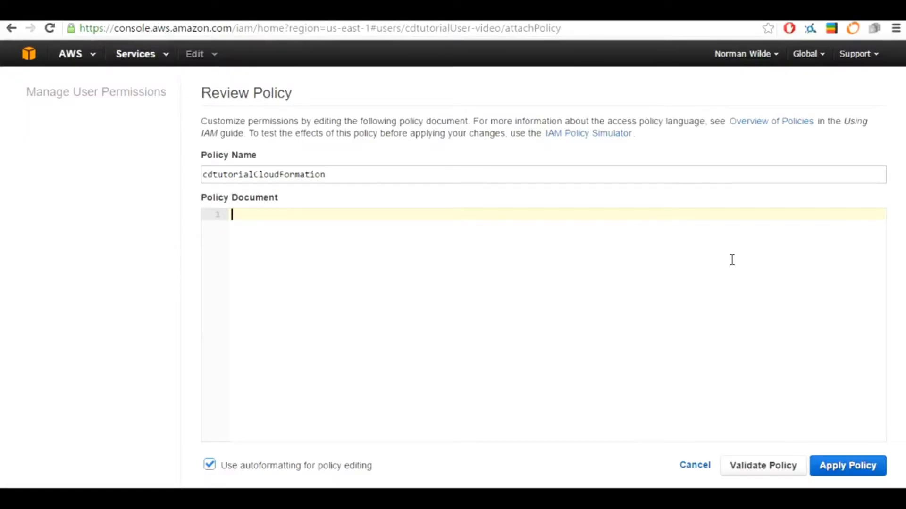
{"action": "type", "text": "{   \"Version\":\"2012-10-17\",   \"Statement\":[     {       \"Effect\":\"Allow\",       \"Action\":[         \"cloudformation:*\"       ],       \"Resource\":\"*\"     }   ] }"}
{"action": "left_click", "coordinate": [847, 465]}
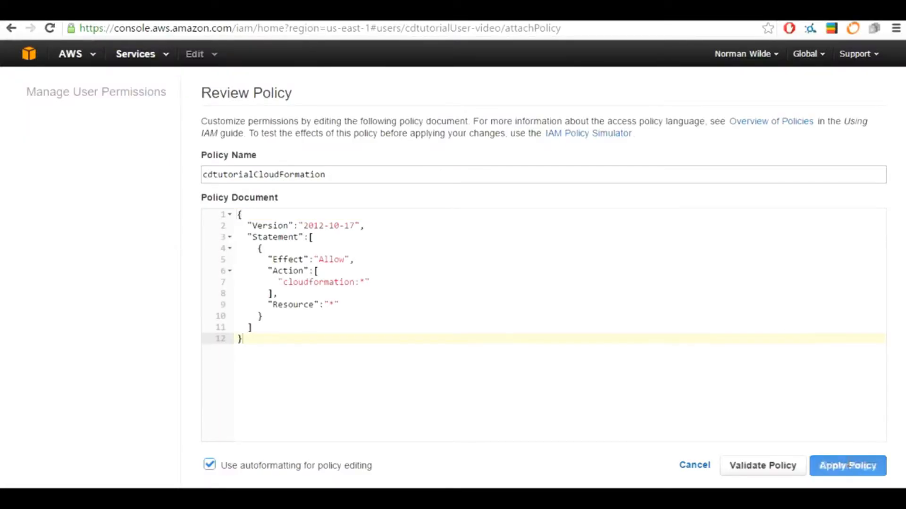
Start a third custom inline policy for the user and name it cdtutorialIAMRole
{"action": "scroll", "coordinate": [635, 407], "scroll_direction": "down", "scroll_amount": 1}
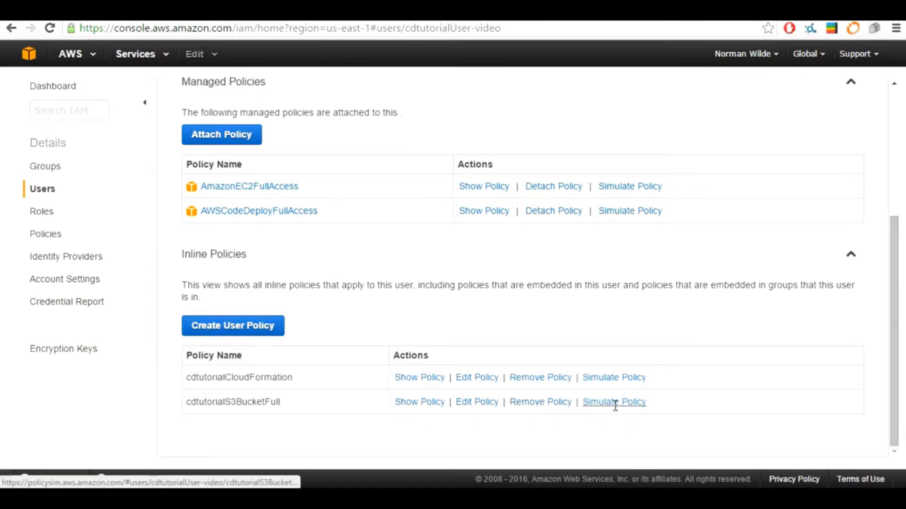
{"action": "left_click", "coordinate": [214, 323]}
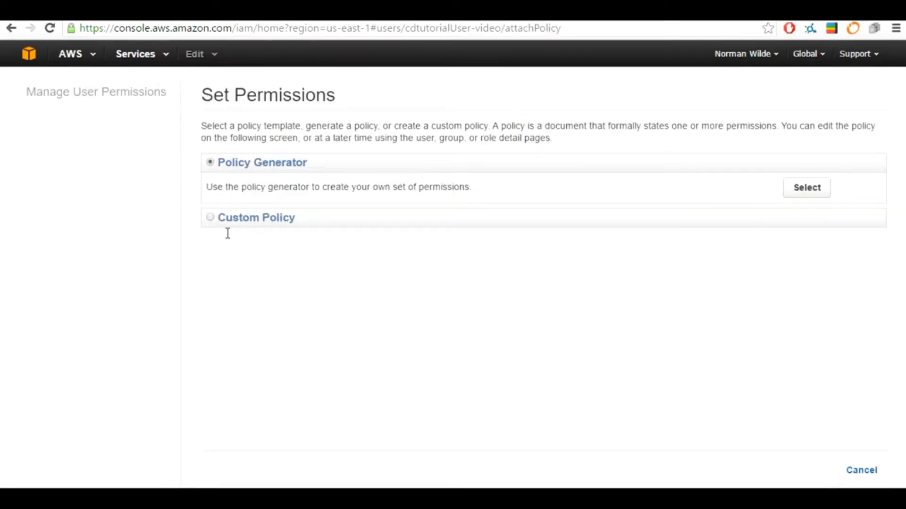
{"action": "left_click", "coordinate": [236, 218]}
{"action": "left_click", "coordinate": [812, 211]}
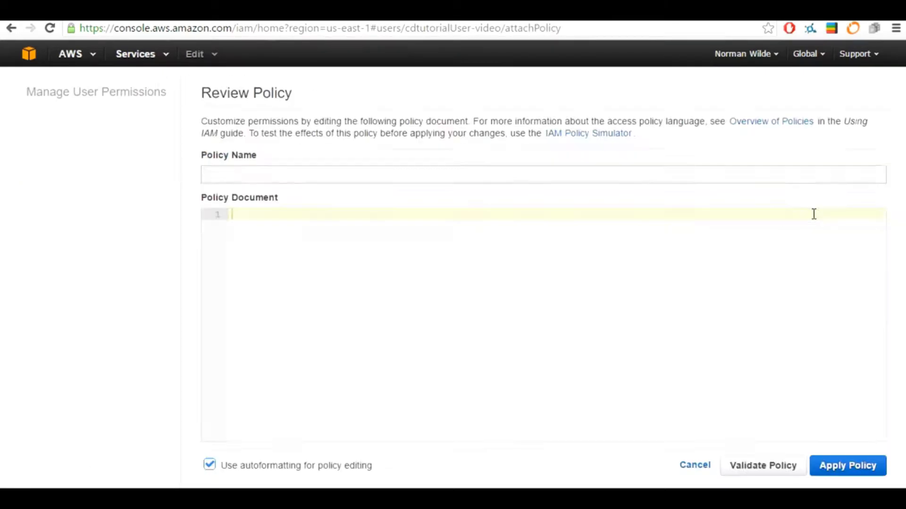
{"action": "left_click", "coordinate": [638, 170]}
{"action": "type", "text": "cdtutorialIAMRole"}
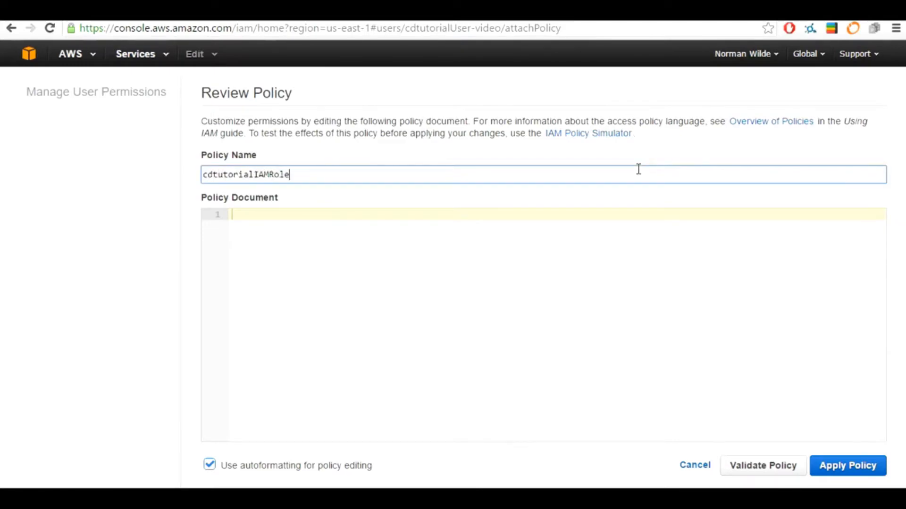
Open cdtutorialIAMRoles.json from the iamPolicies folder in Notepad++ and copy its whole content
{"action": "left_click", "coordinate": [495, 234]}
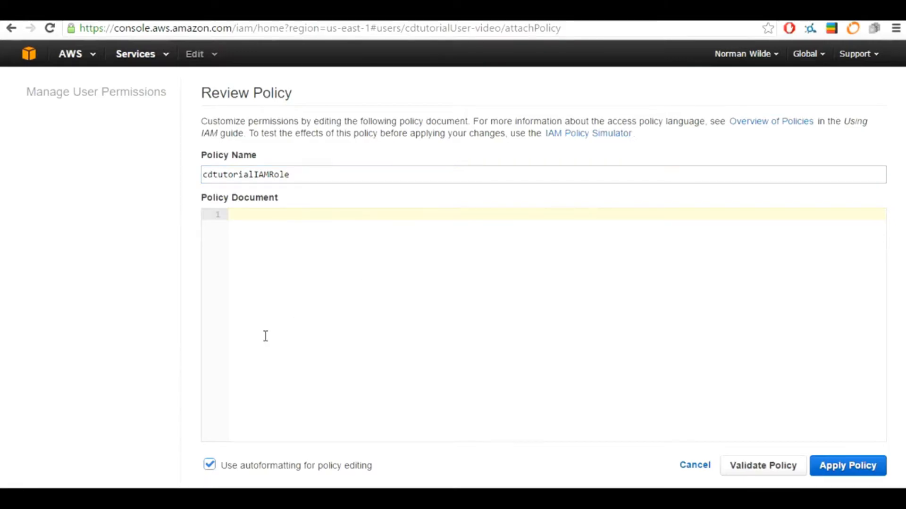
{"action": "key", "text": "alt+Tab"}
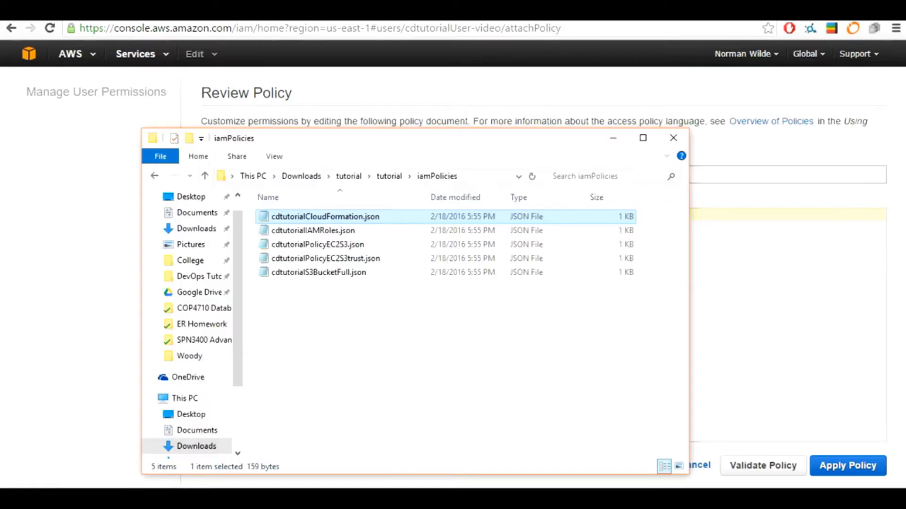
{"action": "left_click", "coordinate": [341, 231]}
{"action": "right_click", "coordinate": [341, 231]}
{"action": "left_click", "coordinate": [397, 281]}
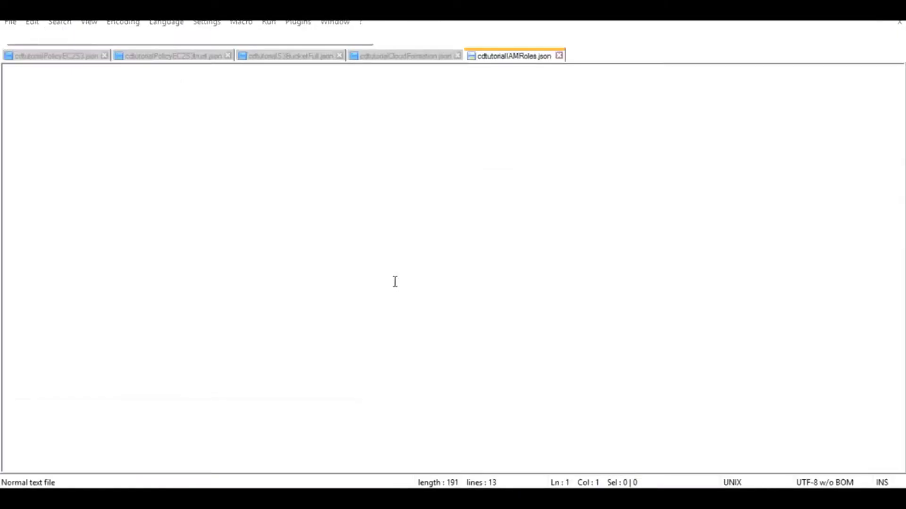
{"action": "left_click_drag", "start_coordinate": [88, 213], "coordinate": [34, 75]}
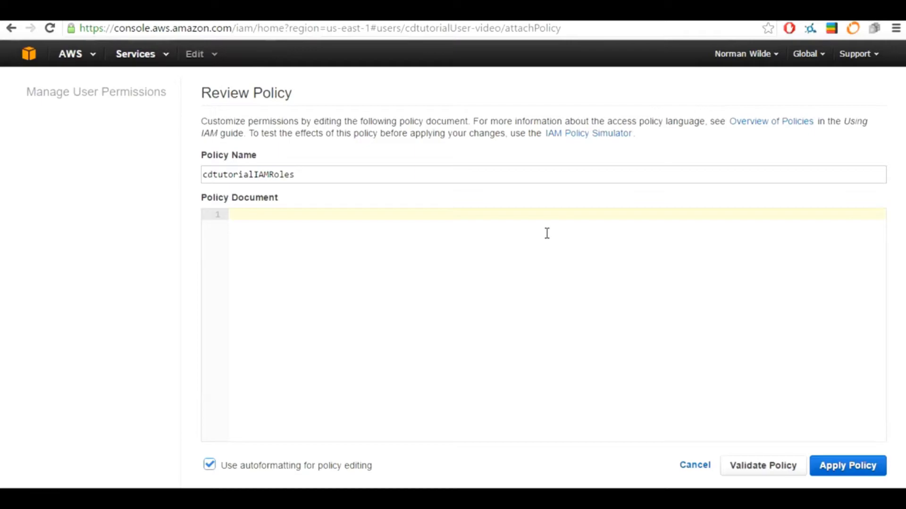
Correct the policy name to cdtutorialIAMRoles, paste the copied JSON into the policy document and apply the policy
{"action": "type", "text": "{   \"Version\":\"2012-10-17\",   \"Statement\":[     {       \"Effect\":\"Allow\",       \"Action\":[         \"iam:PassRole\",         \"iam:ListInstanceProfiles\"       ],       \"Resource\":\"*\"     }   ] }"}
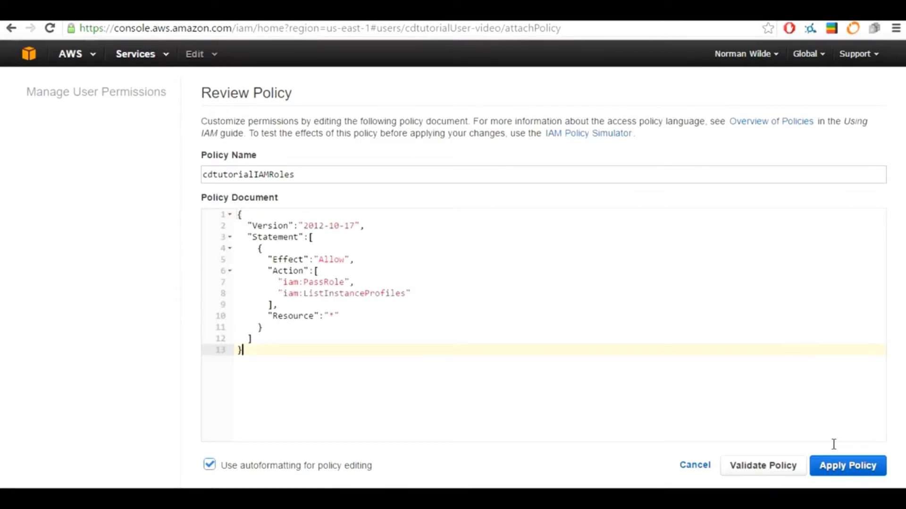
{"action": "left_click", "coordinate": [847, 468]}
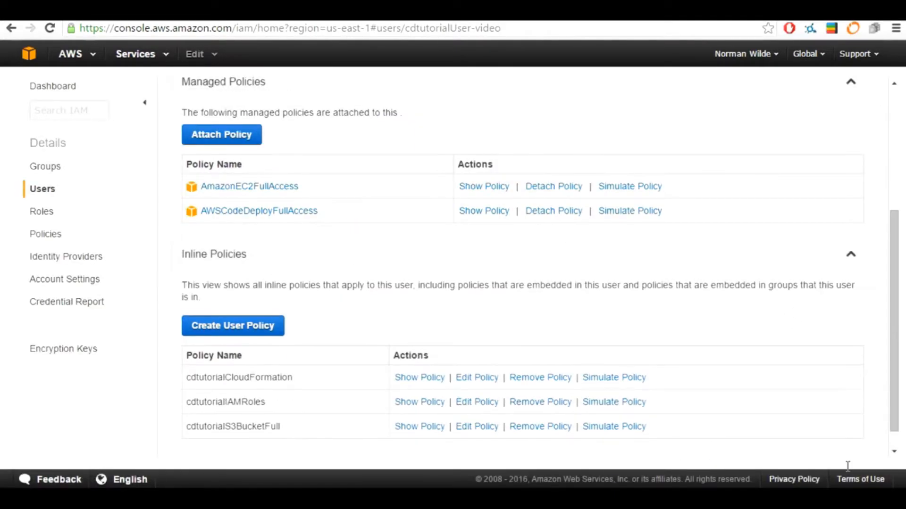
{"action": "scroll", "coordinate": [479, 314], "scroll_direction": "down", "scroll_amount": 1}
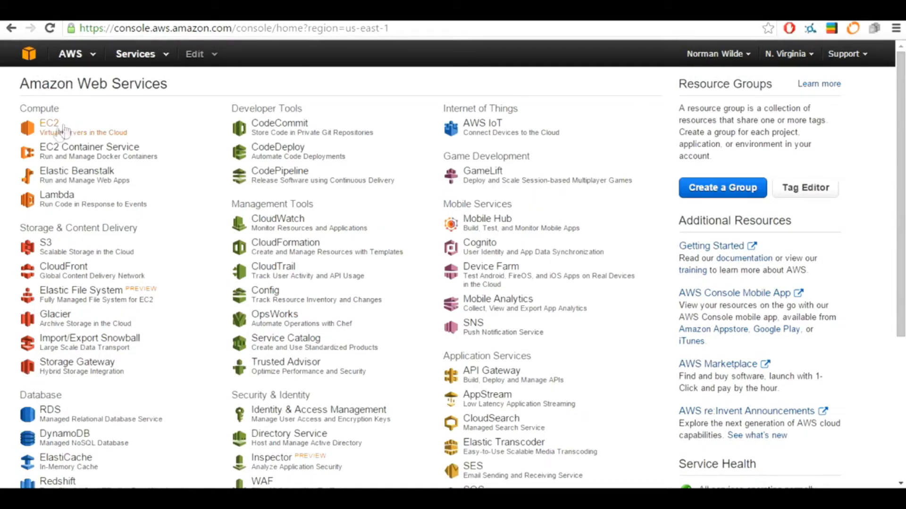
Create an EC2 key pair named cdtutorialKeyPair-video and save its .pem file in the Downloads folder
{"action": "left_click", "coordinate": [55, 132]}
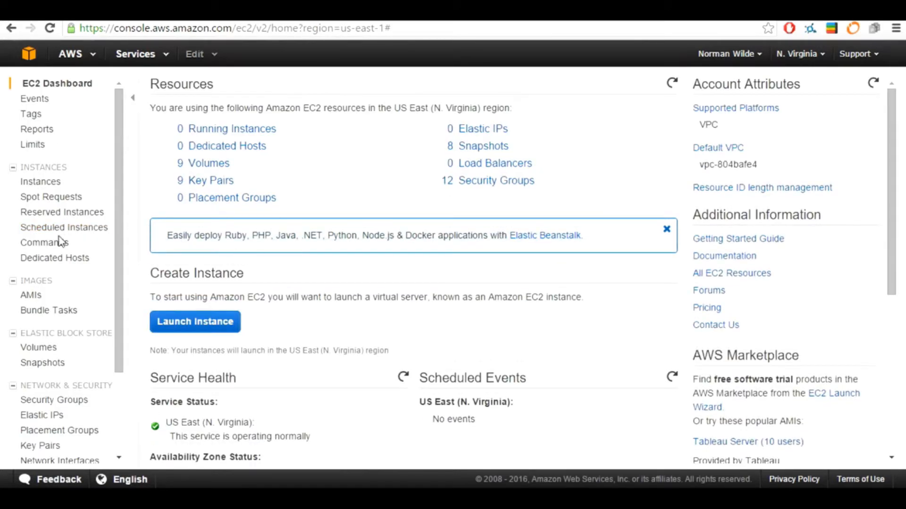
{"action": "scroll", "coordinate": [62, 242], "scroll_direction": "down", "scroll_amount": 3}
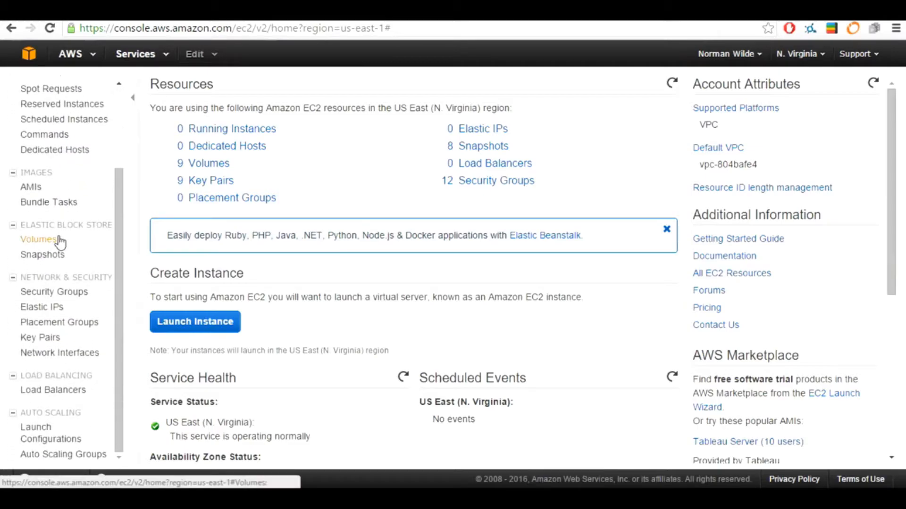
{"action": "left_click", "coordinate": [54, 338]}
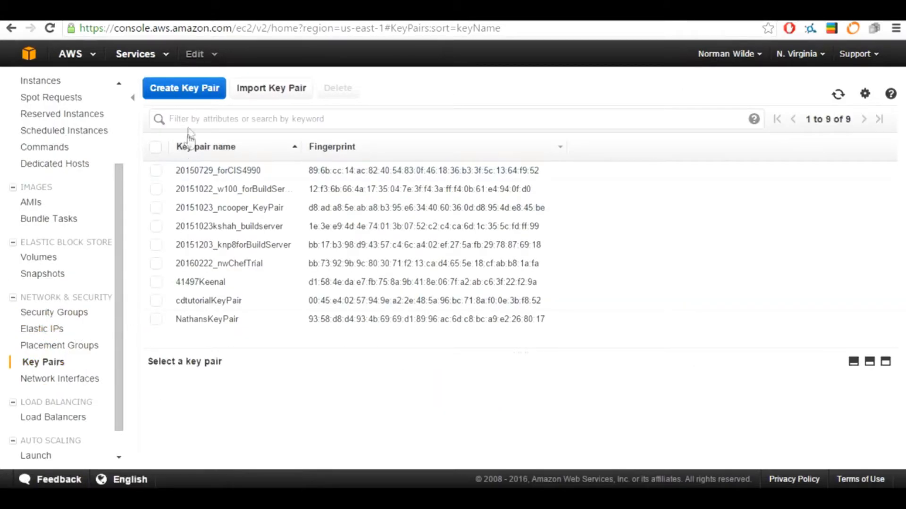
{"action": "left_click", "coordinate": [184, 98]}
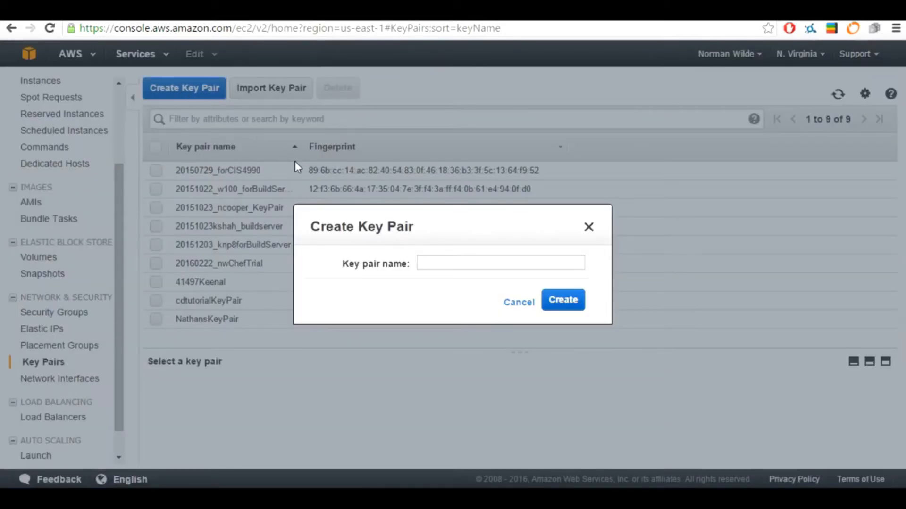
{"action": "left_click", "coordinate": [439, 263]}
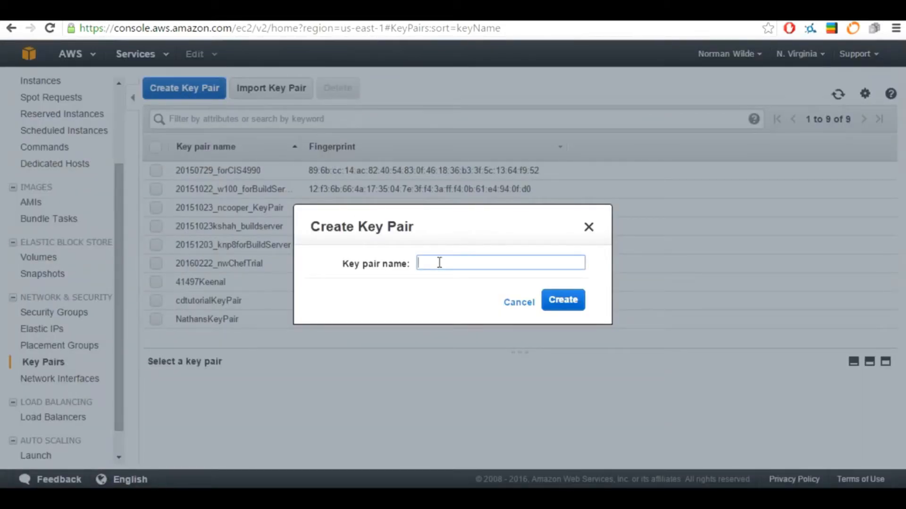
{"action": "type", "text": "cdtutorialKeyPair-video"}
{"action": "left_click", "coordinate": [567, 300]}
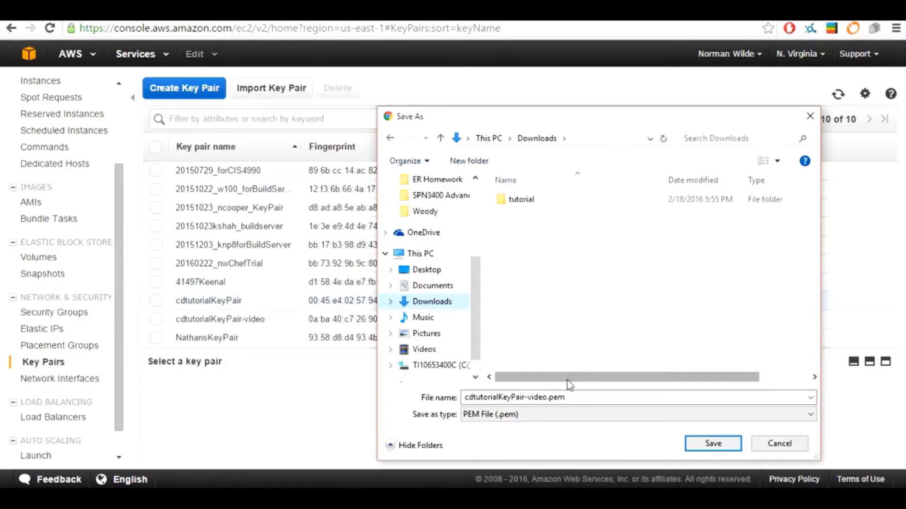
{"action": "left_click", "coordinate": [713, 444]}
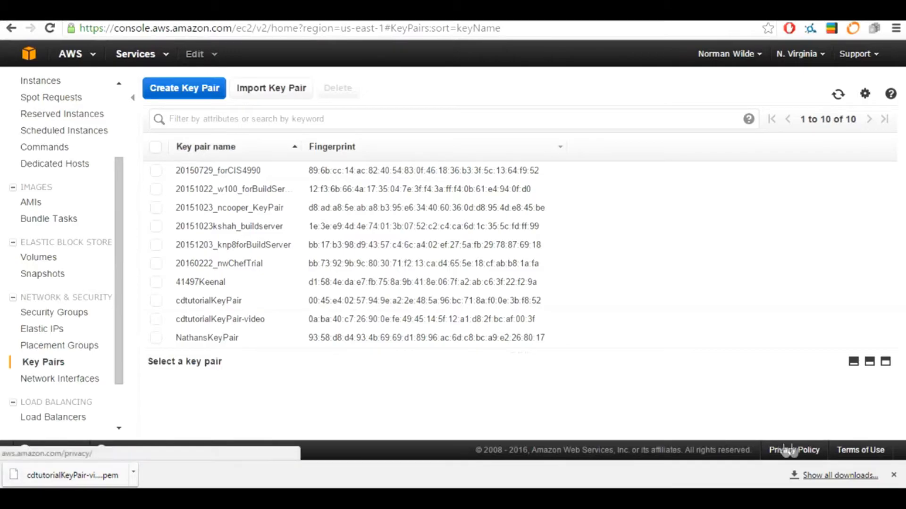
{"action": "left_click", "coordinate": [893, 475]}
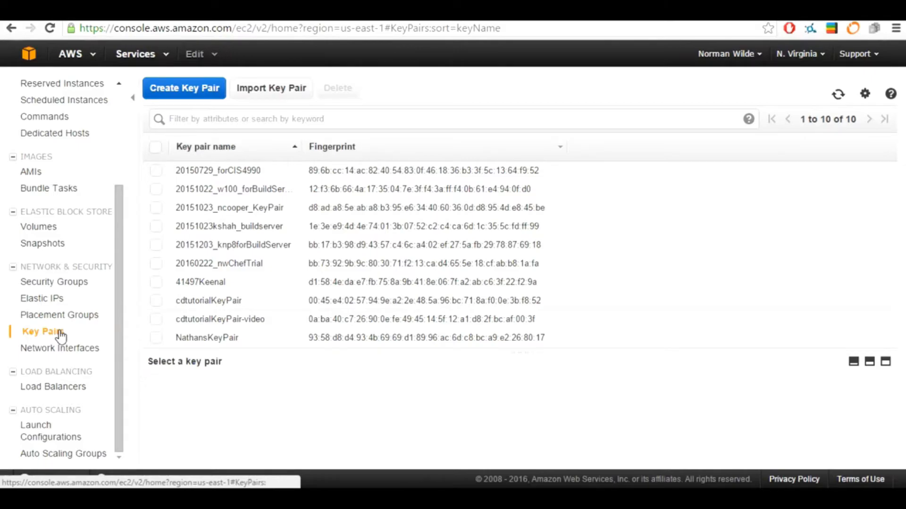
Set up a new EC2 instance with Amazon Linux AMI 2015.09.2 (HVM) and type t2.micro, and proceed to its launch review
{"action": "scroll", "coordinate": [61, 336], "scroll_direction": "up", "scroll_amount": 3}
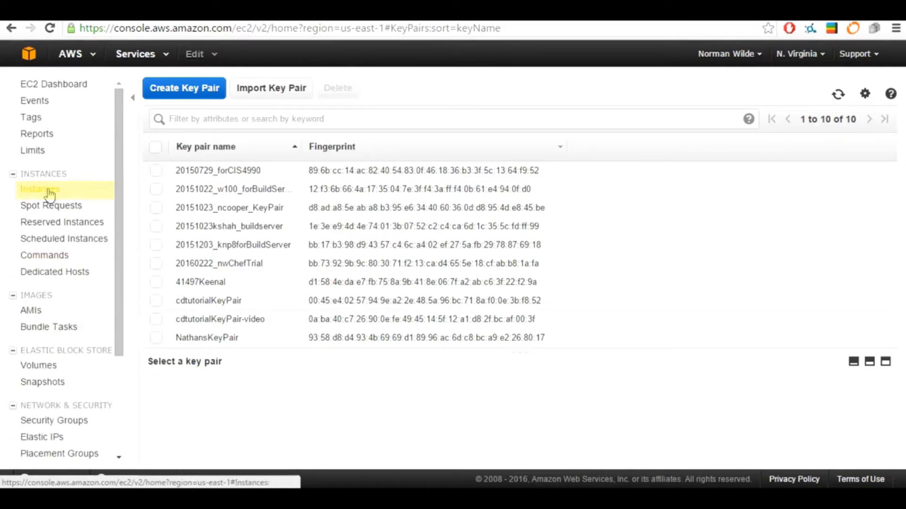
{"action": "left_click", "coordinate": [50, 195]}
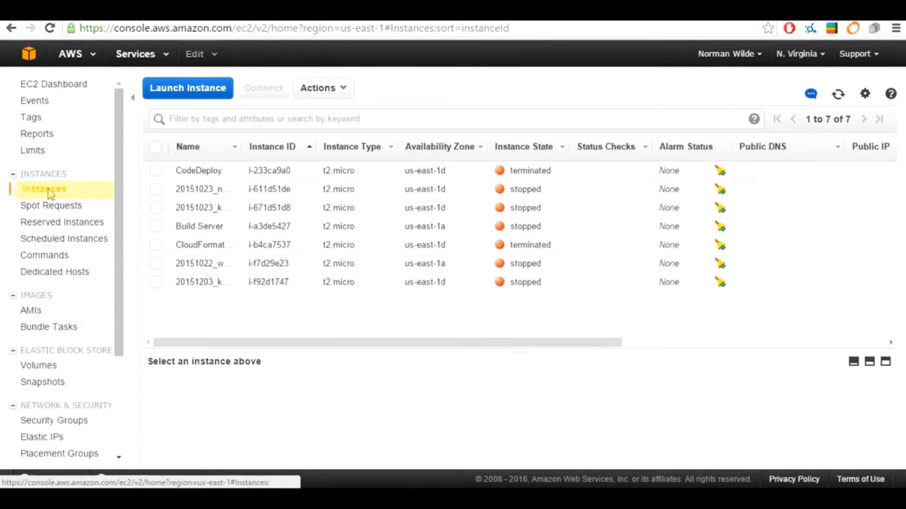
{"action": "left_click", "coordinate": [208, 88]}
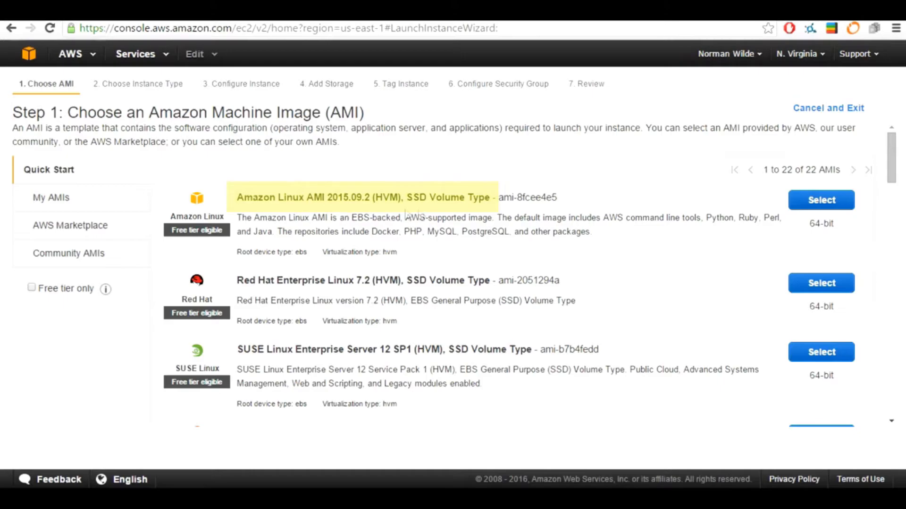
{"action": "left_click", "coordinate": [800, 200]}
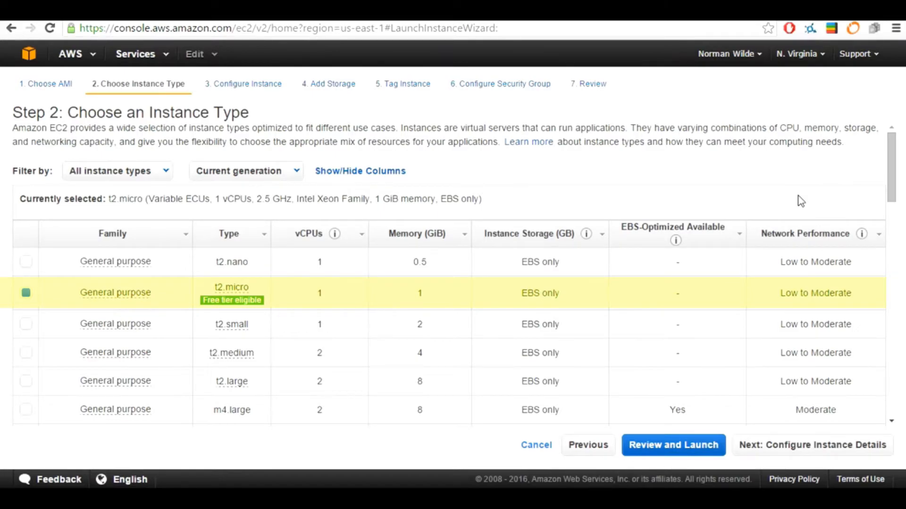
{"action": "left_click", "coordinate": [688, 446]}
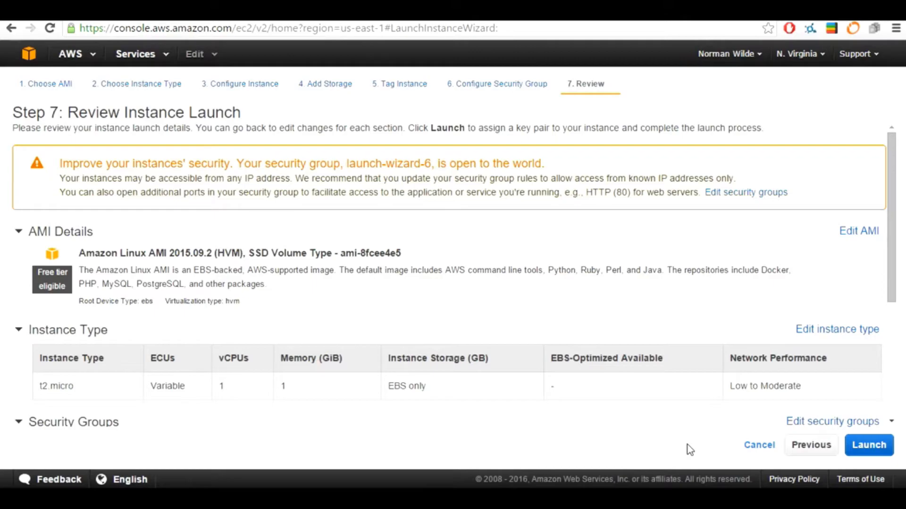
Launch the reviewed instance with the existing key pair cdtutorialKeyPair-video, acknowledging access to its private key file
{"action": "scroll", "coordinate": [694, 304], "scroll_direction": "down", "scroll_amount": 3}
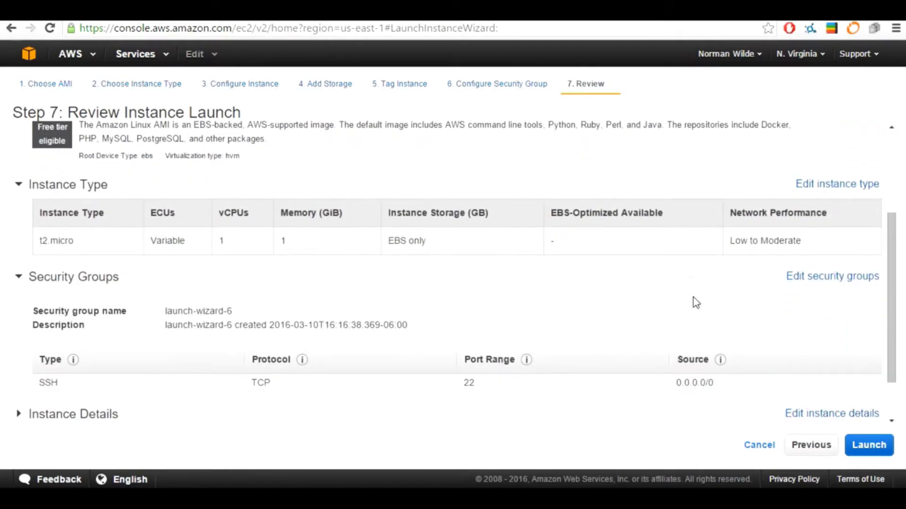
{"action": "scroll", "coordinate": [696, 303], "scroll_direction": "down", "scroll_amount": 1}
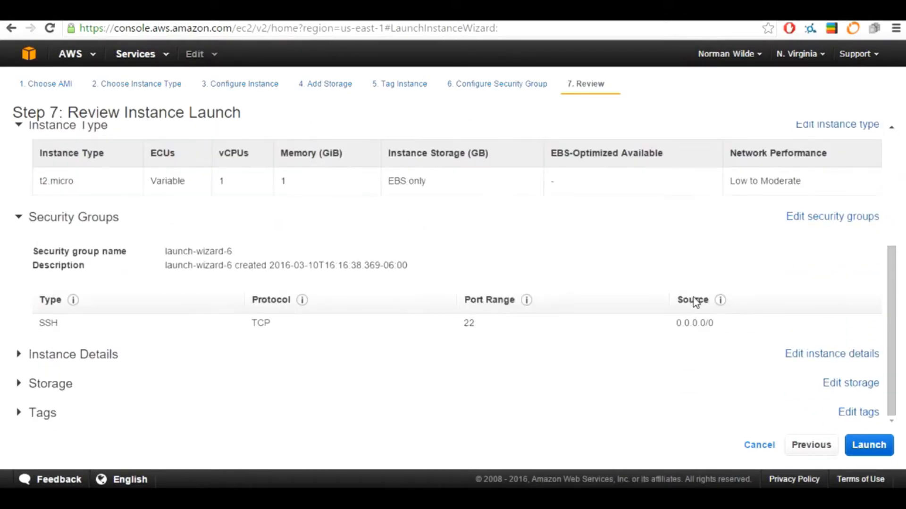
{"action": "left_click", "coordinate": [869, 446]}
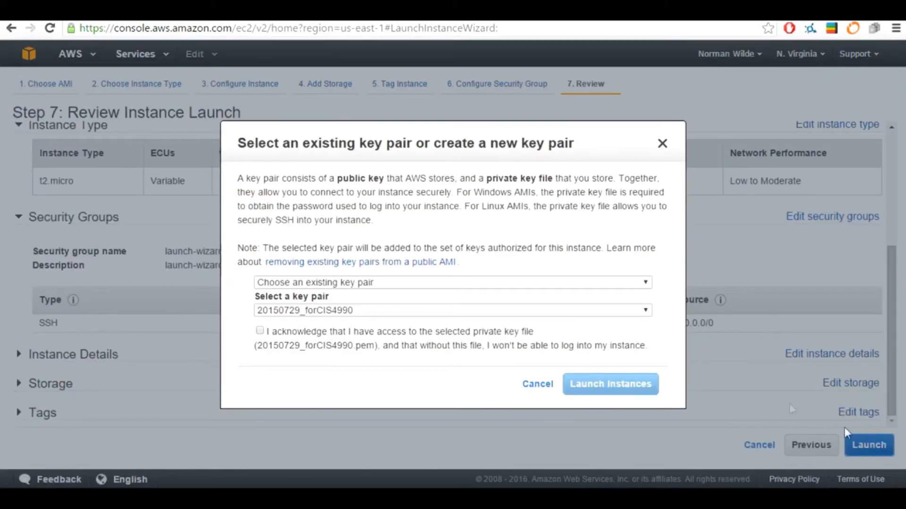
{"action": "left_click", "coordinate": [639, 283]}
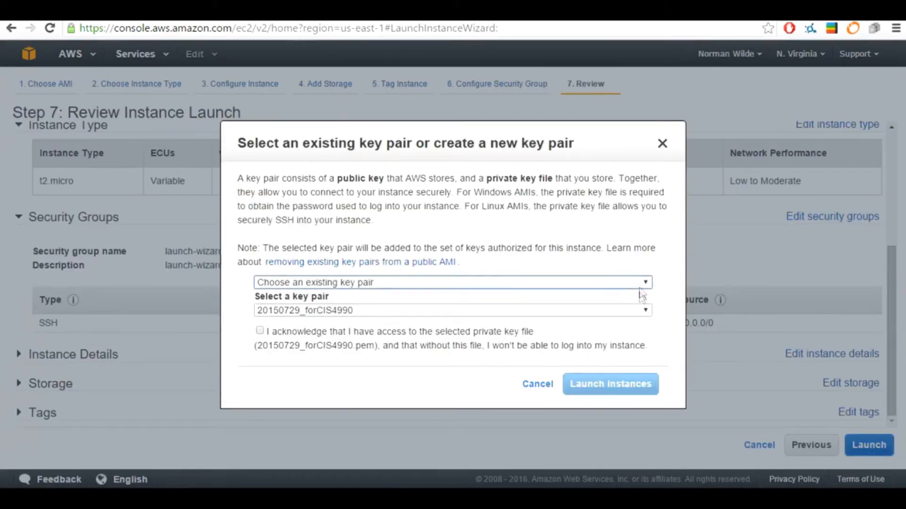
{"action": "left_click", "coordinate": [640, 311]}
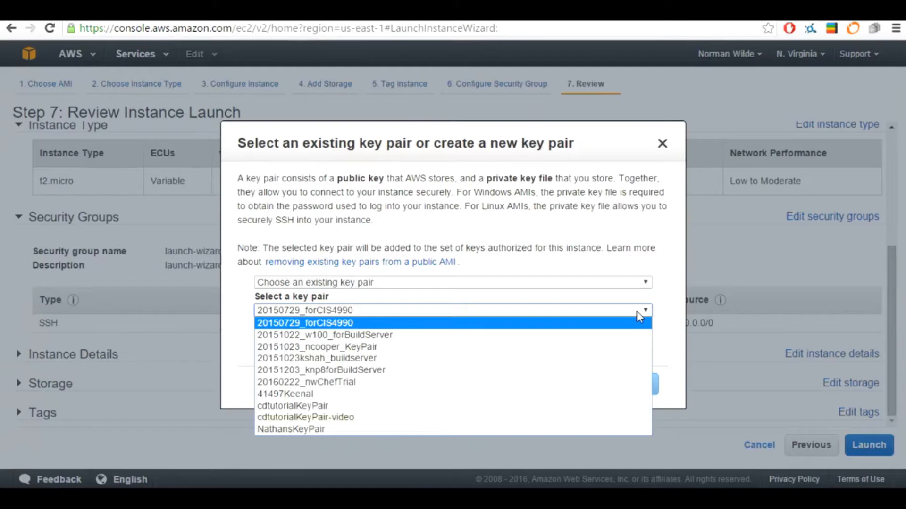
{"action": "left_click", "coordinate": [416, 419]}
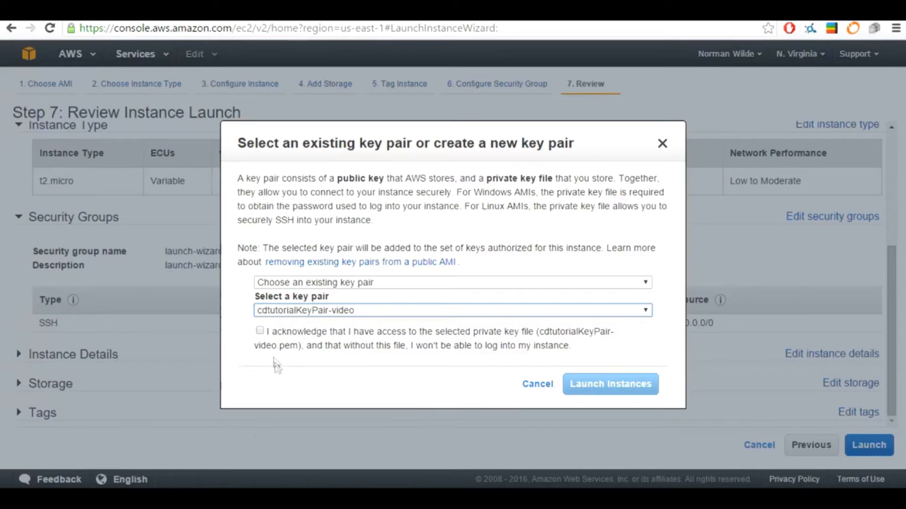
{"action": "left_click", "coordinate": [260, 332]}
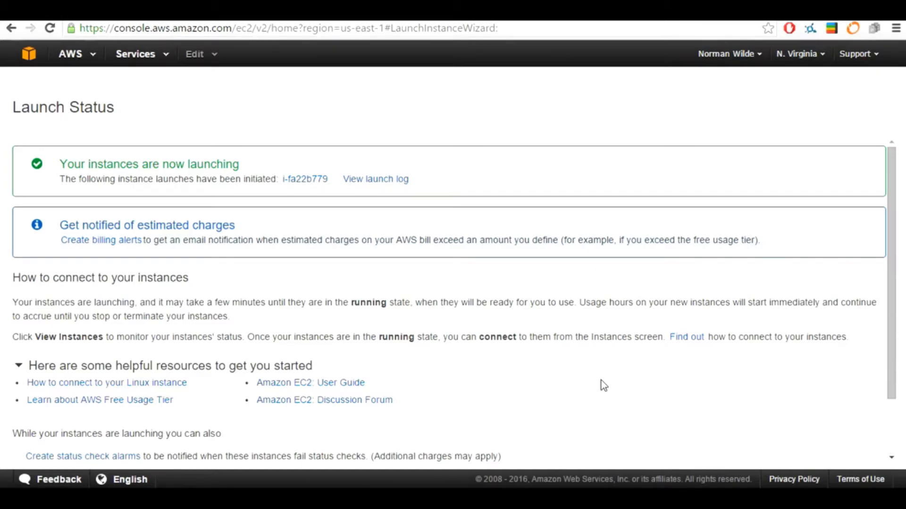
Go to the instances list, select the newly launched running instance and copy its public IP for a PuTTY connection
{"action": "scroll", "coordinate": [601, 380], "scroll_direction": "down", "scroll_amount": 3}
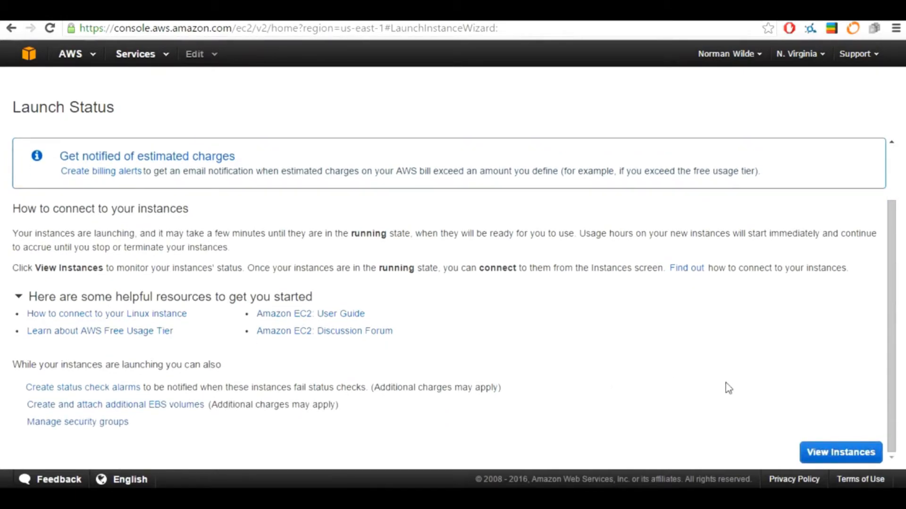
{"action": "left_click", "coordinate": [851, 451]}
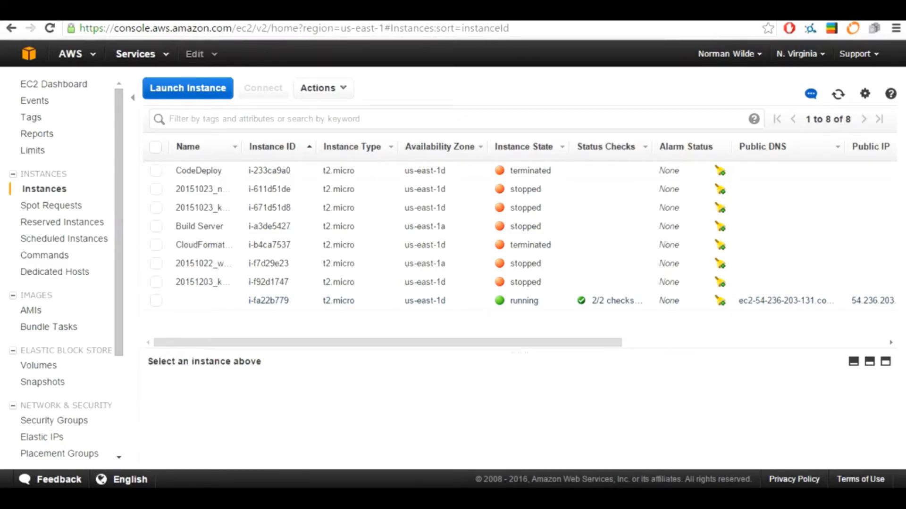
{"action": "left_click", "coordinate": [156, 302]}
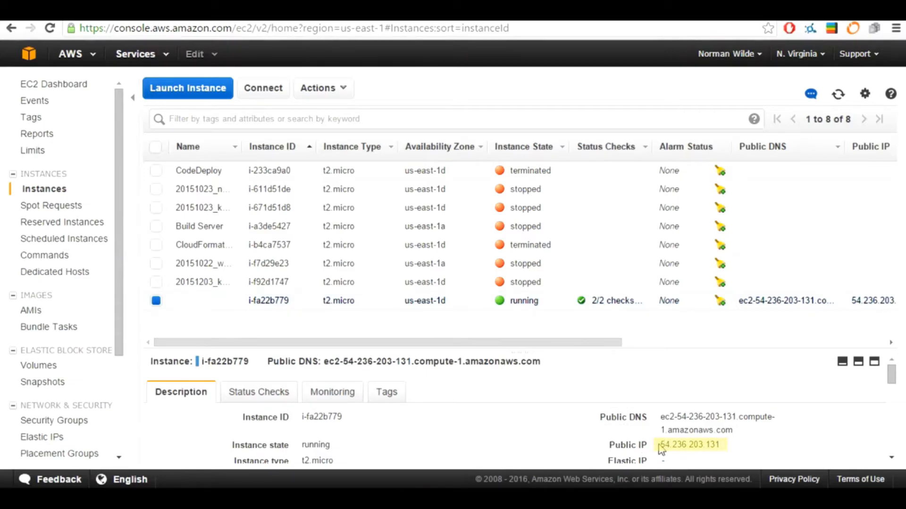
{"action": "left_click_drag", "start_coordinate": [660, 448], "coordinate": [729, 448]}
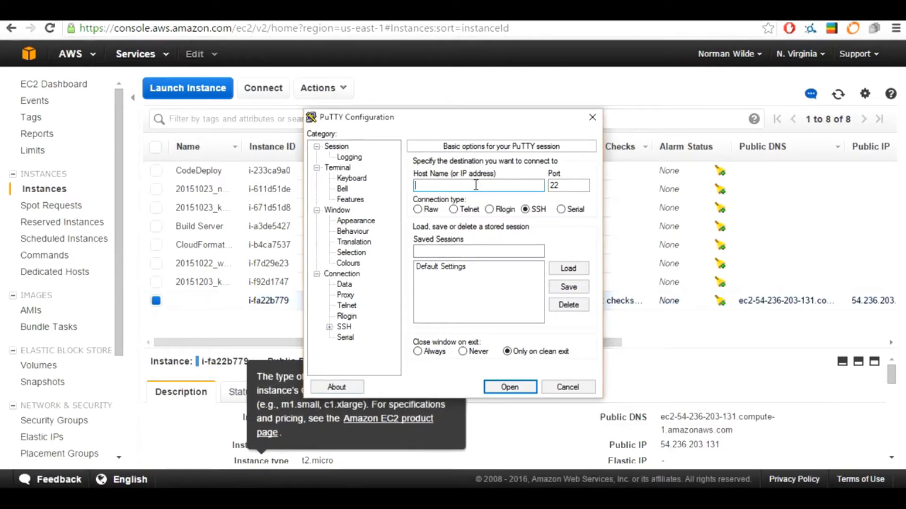
Configure the PuTTY session for host 54.236.203.131 with cdtutorialKeyPair-video.ppk from Downloads as the private key file for SSH authentication
{"action": "type", "text": "54.236.203.131"}
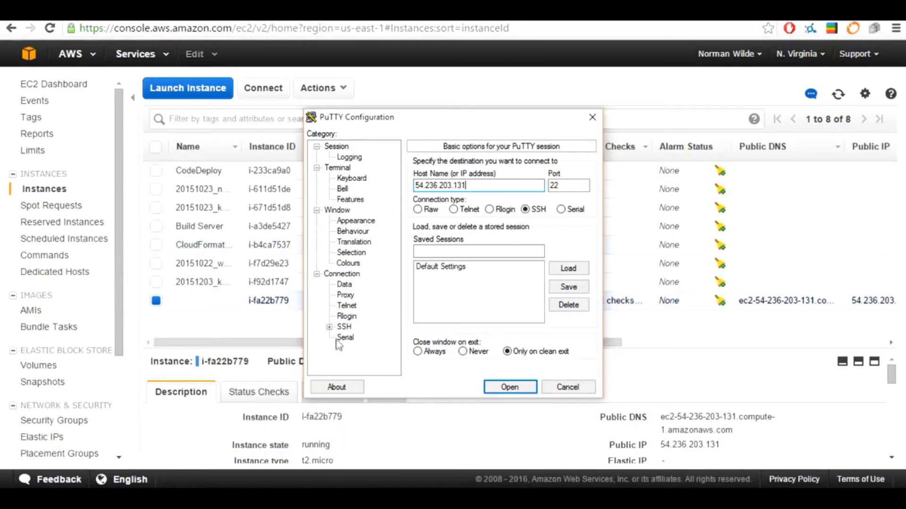
{"action": "left_click", "coordinate": [344, 327]}
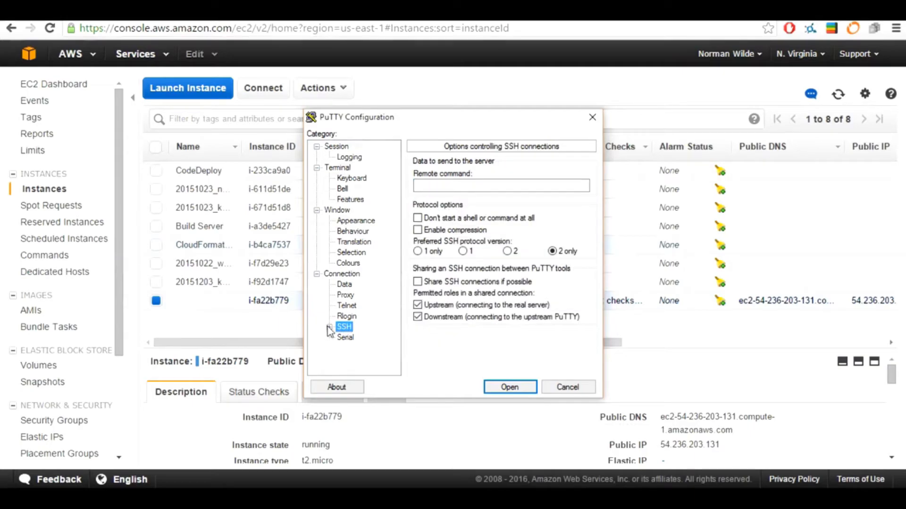
{"action": "left_click", "coordinate": [329, 327]}
{"action": "left_click", "coordinate": [358, 316]}
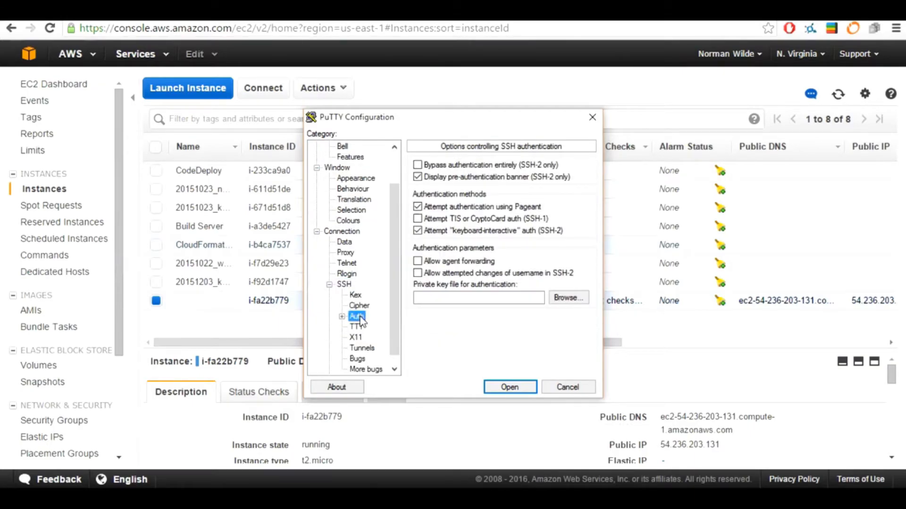
{"action": "left_click", "coordinate": [578, 299]}
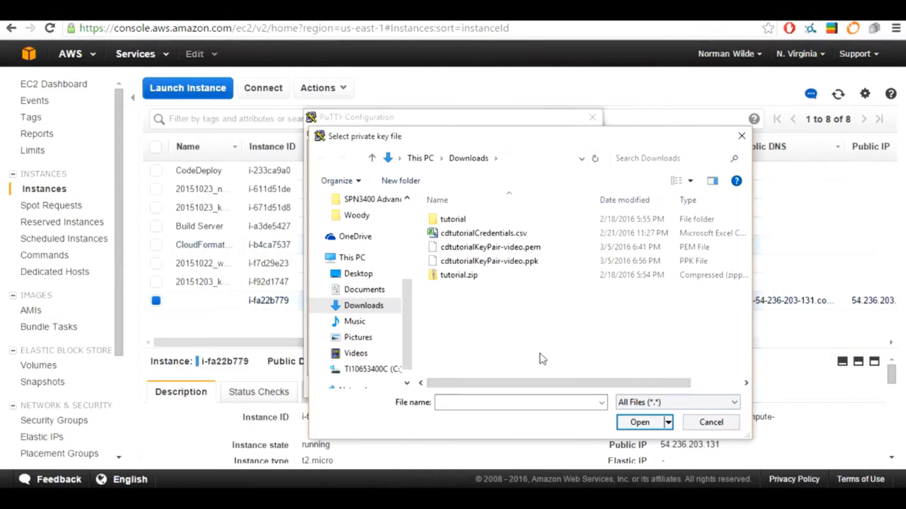
{"action": "left_click", "coordinate": [515, 262]}
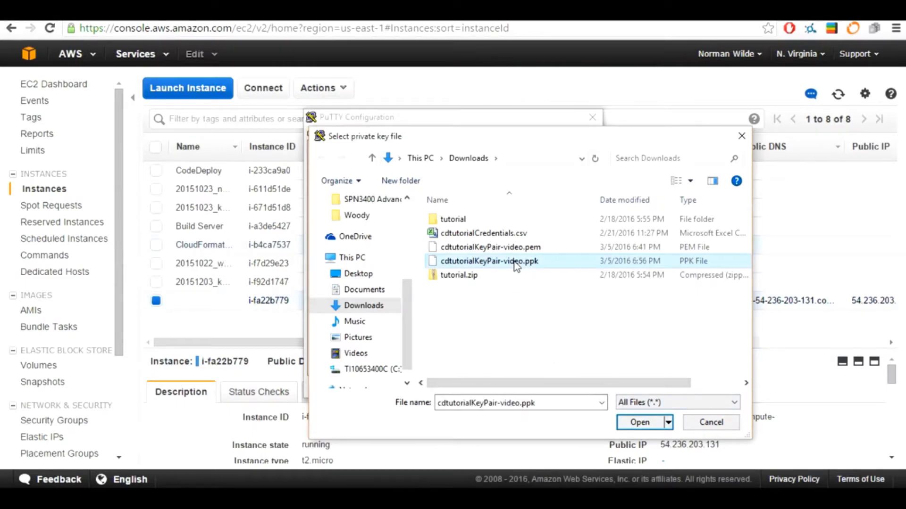
{"action": "left_click", "coordinate": [641, 424]}
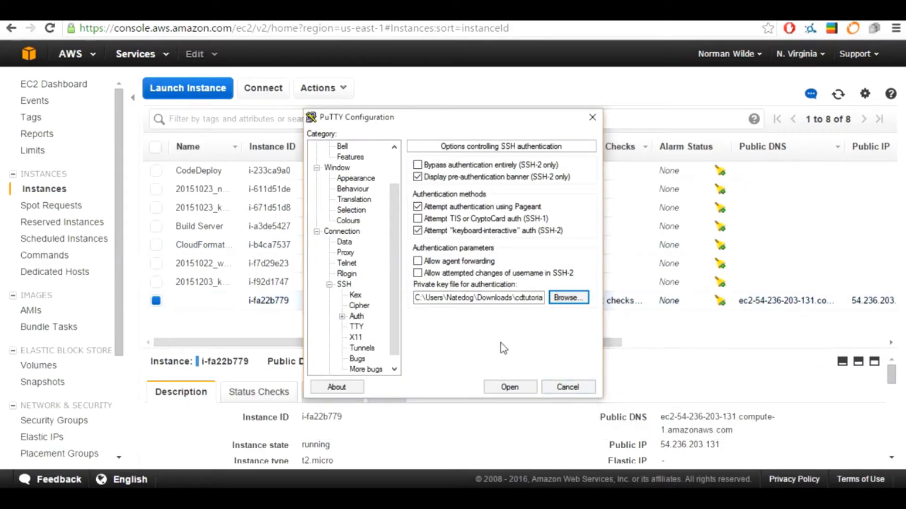
Open the SSH connection, trust and cache the server's host key, and log in as ec2-user
{"action": "left_click", "coordinate": [504, 385]}
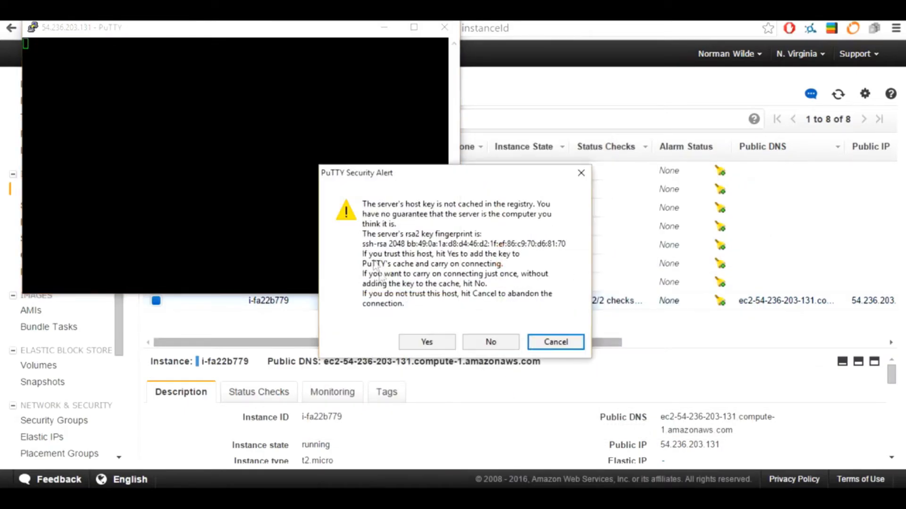
{"action": "left_click", "coordinate": [441, 343]}
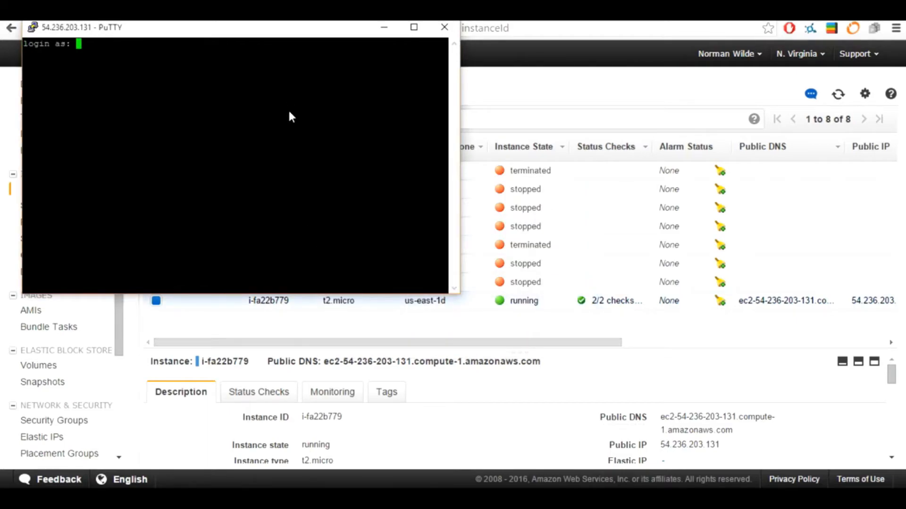
{"action": "type", "text": "ec2-user"}
{"action": "key", "text": "Return"}
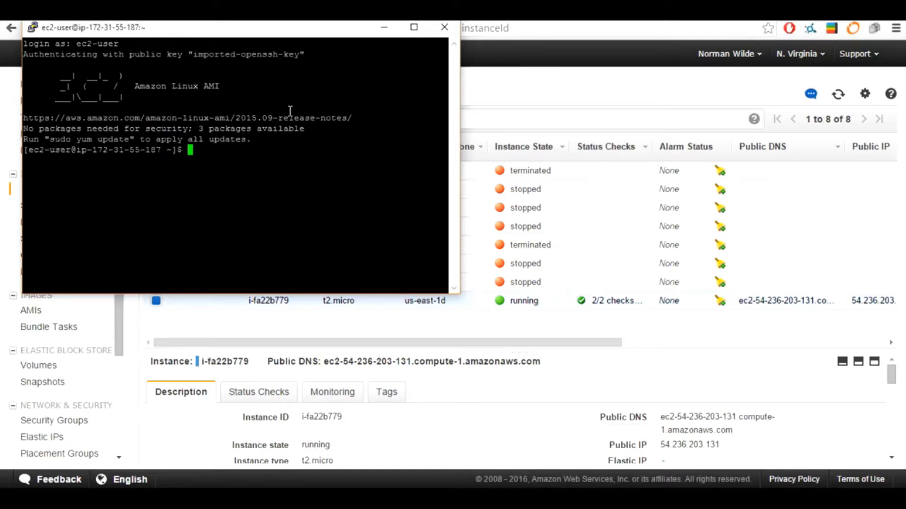
Run aws configure and enter the AWS access key ID copied from cdtutorialCredentials.csv in the Downloads folder
{"action": "type", "text": "aws configure"}
{"action": "key", "text": "Return"}
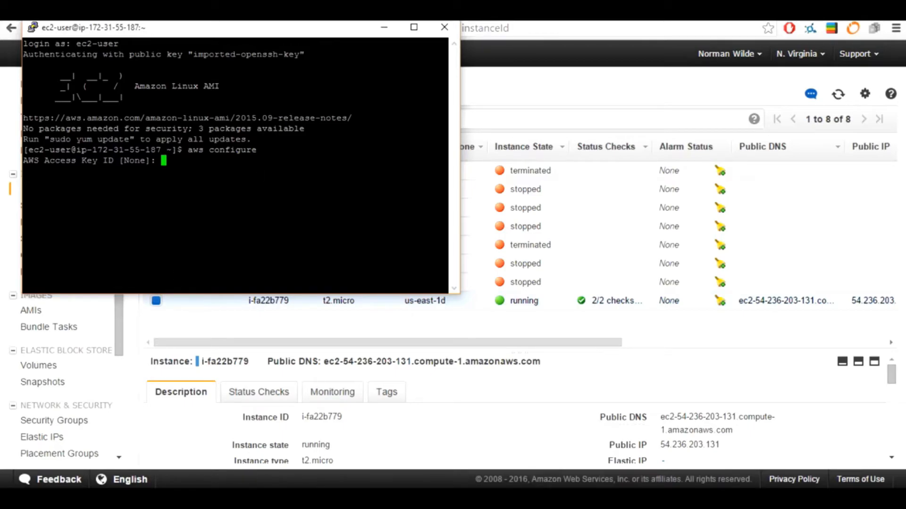
{"action": "left_click", "coordinate": [85, 498]}
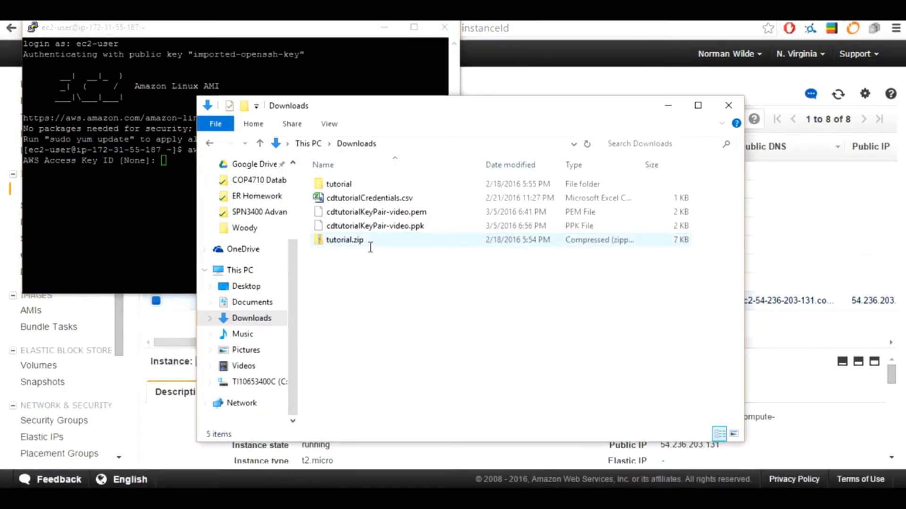
{"action": "left_click", "coordinate": [390, 195]}
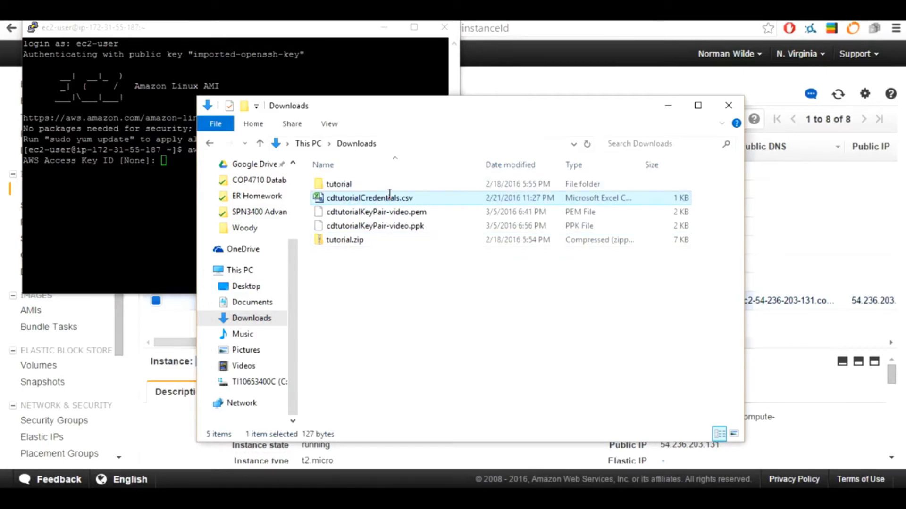
{"action": "double_click", "coordinate": [389, 196]}
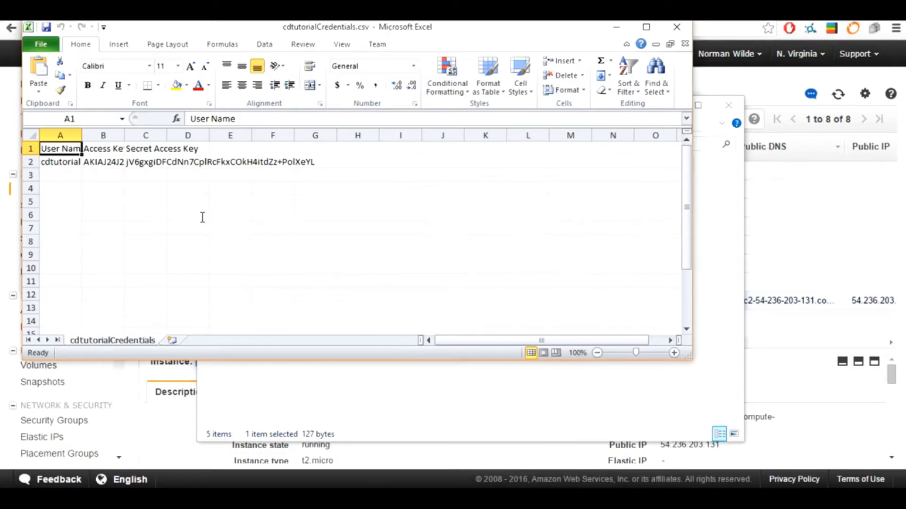
{"action": "left_click", "coordinate": [108, 161]}
{"action": "left_click_drag", "start_coordinate": [311, 119], "coordinate": [186, 125]}
{"action": "key", "text": "ctrl+c"}
{"action": "key", "text": "alt+Tab"}
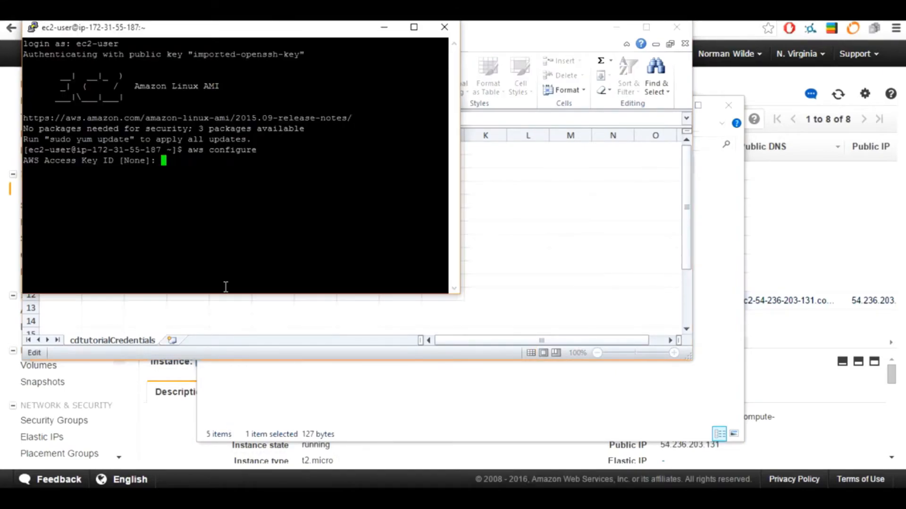
{"action": "right_click", "coordinate": [250, 188]}
{"action": "key", "text": "Return"}
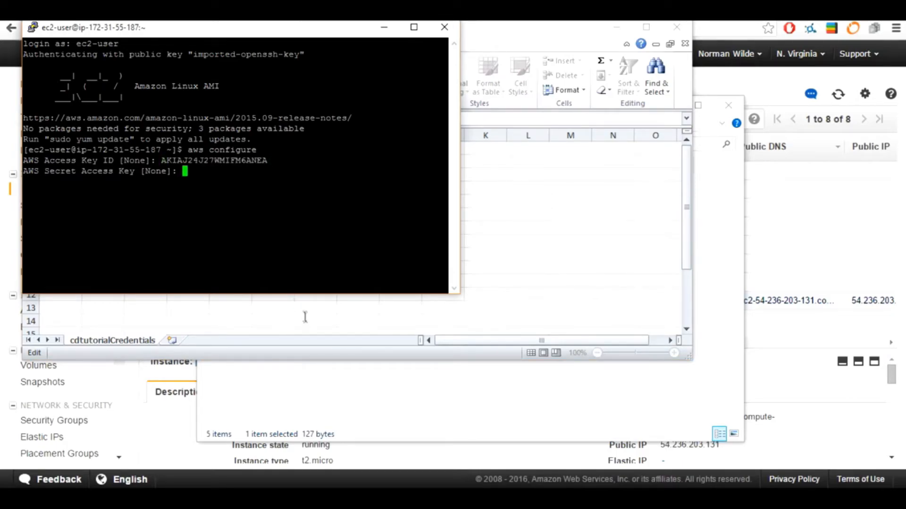
Copy the secret access key from the credentials spreadsheet and enter it at the AWS Secret Access Key prompt
{"action": "key", "text": "alt+Tab"}
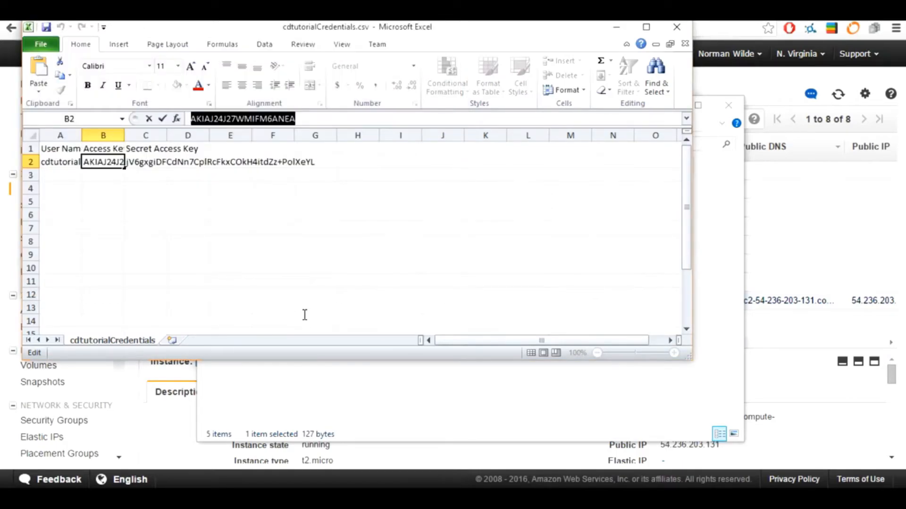
{"action": "left_click", "coordinate": [152, 162]}
{"action": "left_click_drag", "start_coordinate": [379, 118], "coordinate": [189, 119]}
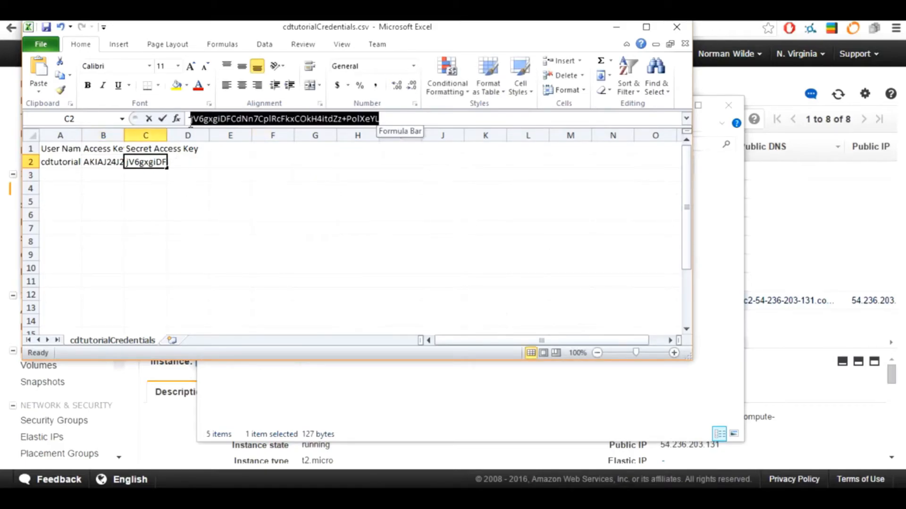
{"action": "key", "text": "alt+Tab"}
{"action": "right_click", "coordinate": [222, 209]}
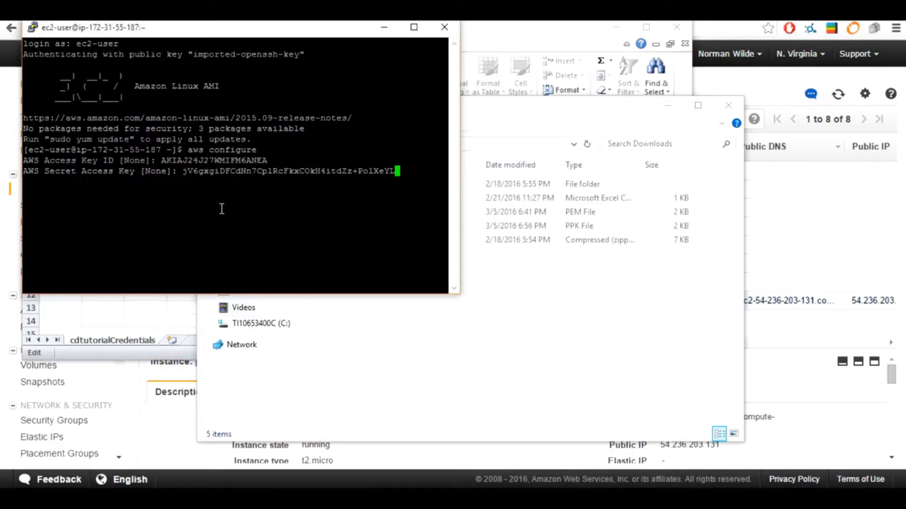
{"action": "key", "text": "Return"}
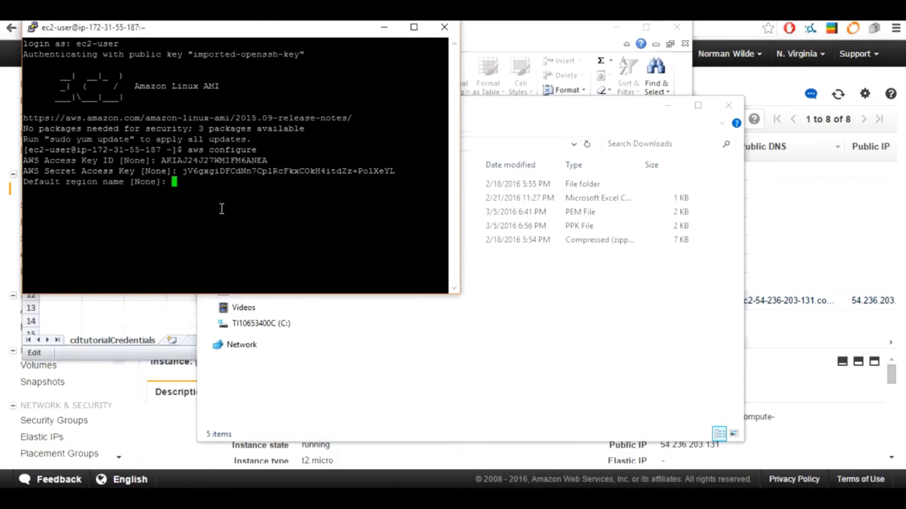
Set the AWS default region name to us-east-1 and the default output format to json
{"action": "type", "text": "us-east-1"}
{"action": "key", "text": "Return"}
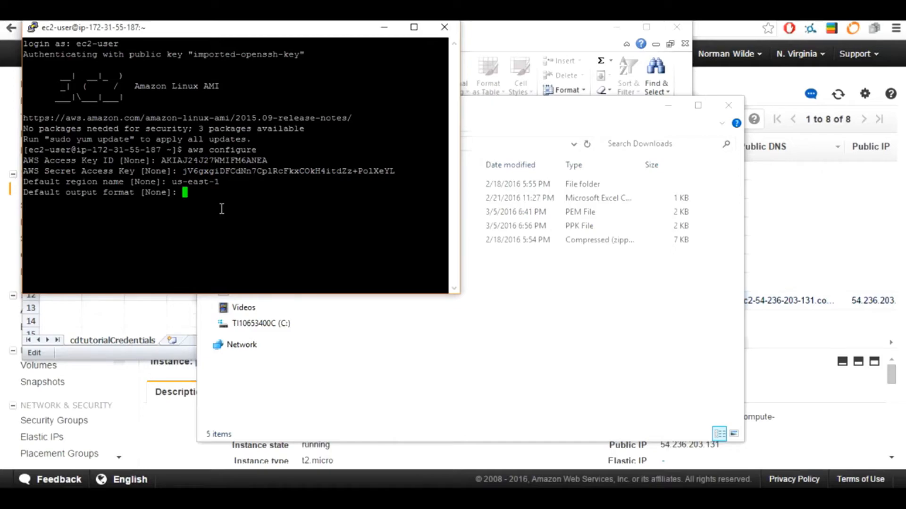
{"action": "type", "text": "json"}
{"action": "key", "text": "Return"}
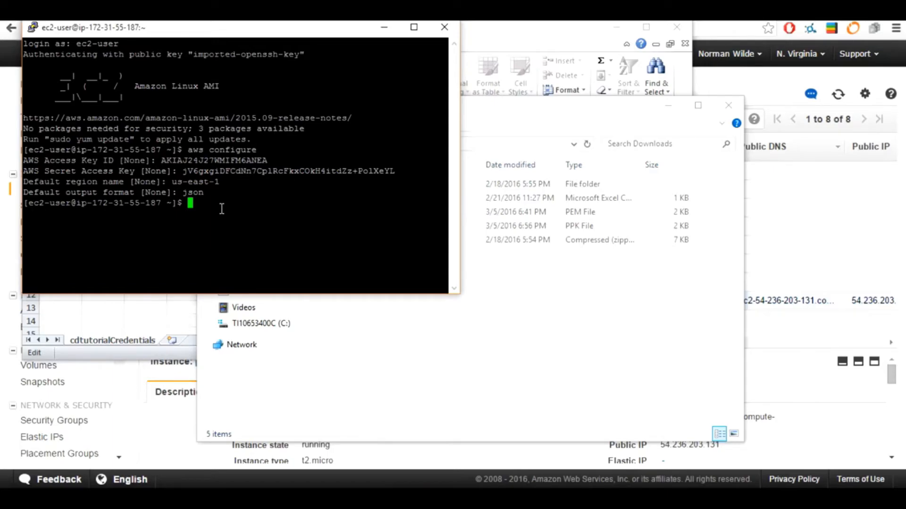
List the home directory's files and unzip tutorial.zip there
{"action": "type", "text": "ls"}
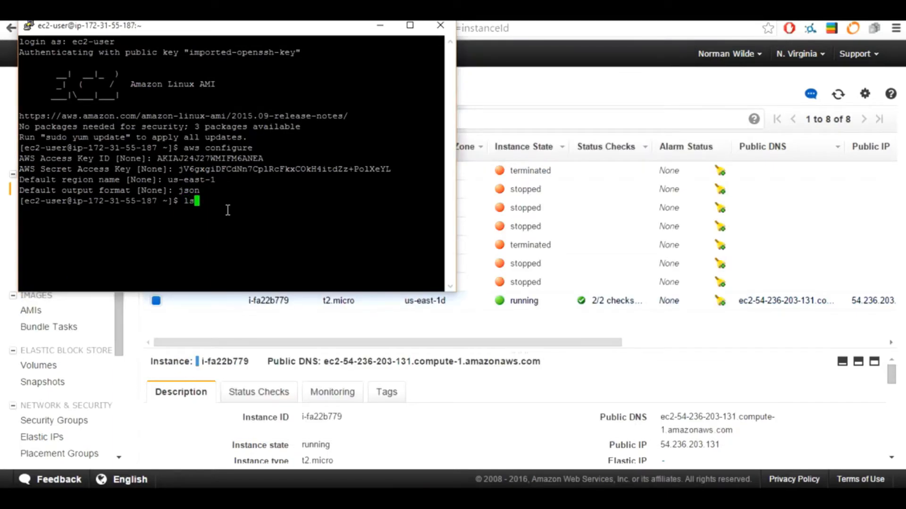
{"action": "key", "text": "Return"}
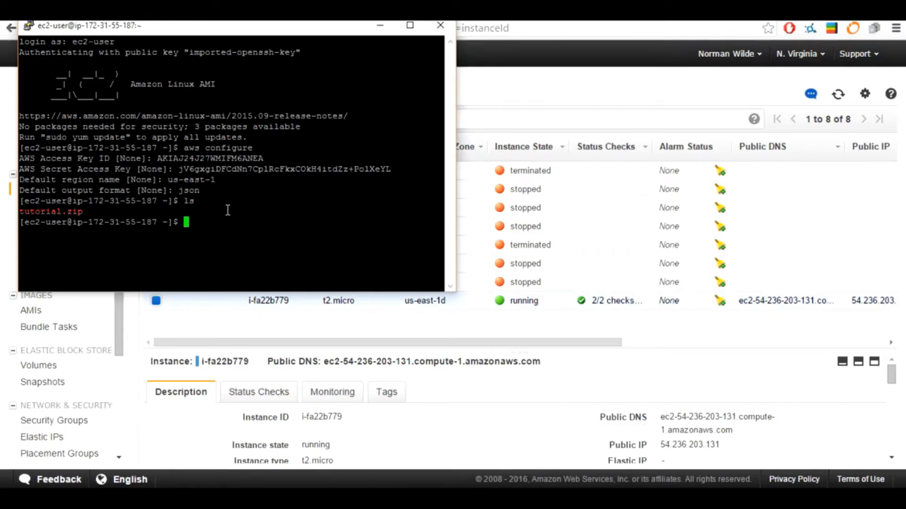
{"action": "type", "text": "unzip t"}
{"action": "key", "text": "Tab"}
{"action": "key", "text": "Return"}
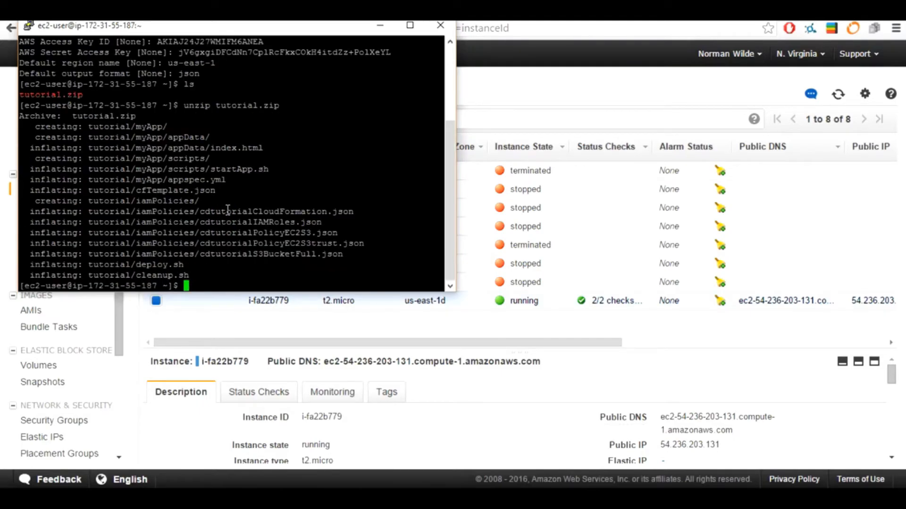
List the extracted contents, change into the tutorial directory and list its files
{"action": "type", "text": "ls"}
{"action": "key", "text": "Return"}
{"action": "type", "text": "cd tut"}
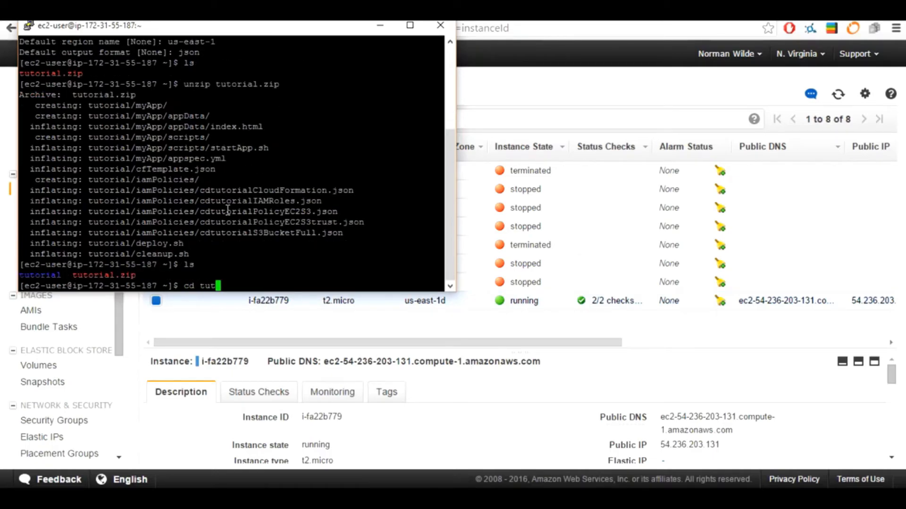
{"action": "key", "text": "Tab"}
{"action": "key", "text": "Return"}
{"action": "type", "text": "ls"}
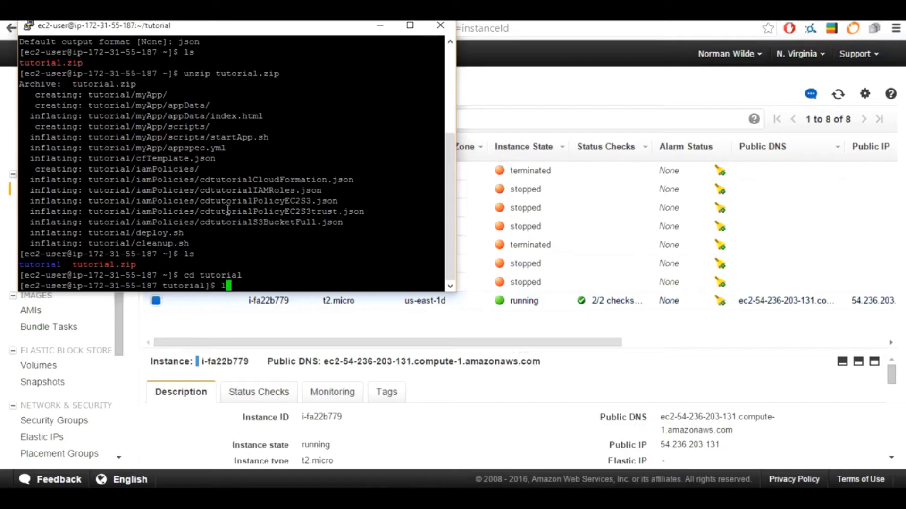
{"action": "key", "text": "Return"}
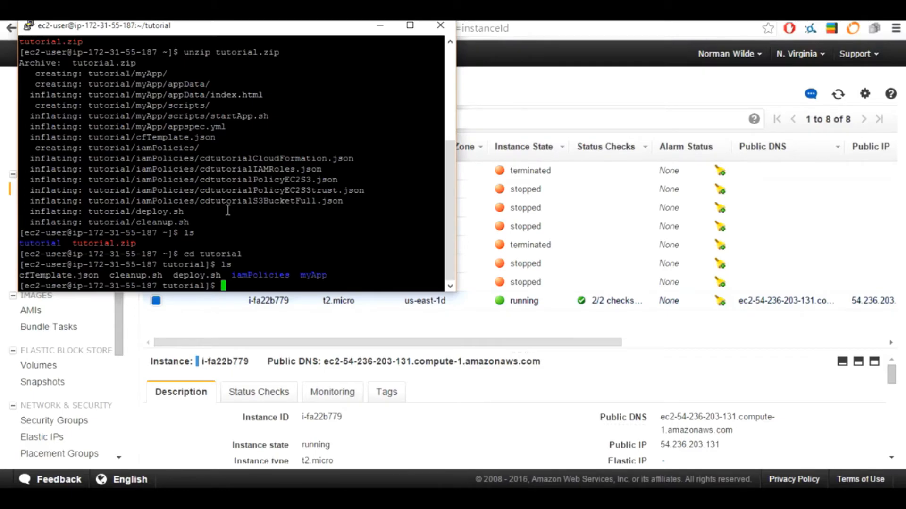
Open cfTemplate.json in vi and append -video to the KeyName value so it reads cdtutorialKeyPair-video
{"action": "type", "text": "vi cf"}
{"action": "key", "text": "Tab"}
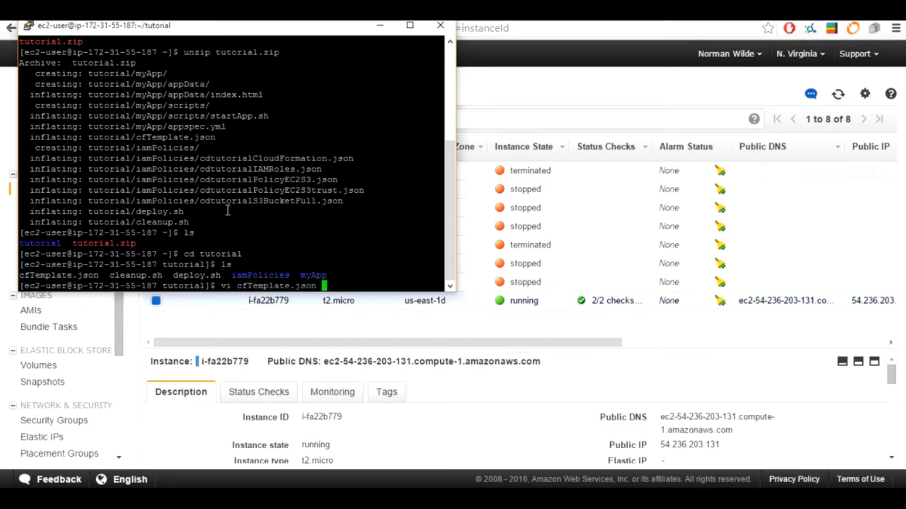
{"action": "key", "text": "Return"}
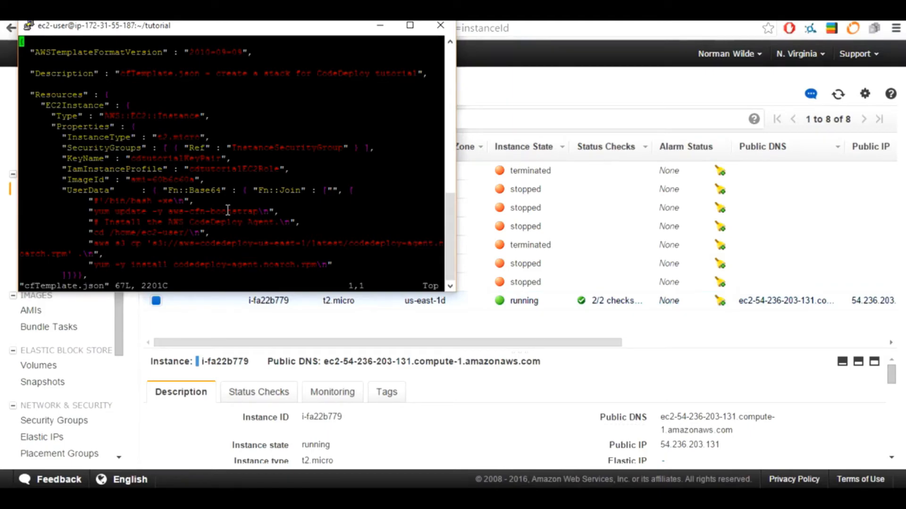
{"action": "key", "text": "Down"}
{"action": "key", "text": "Down"}
{"action": "key", "text": "Down"}
{"action": "key", "text": "Down"}
{"action": "key", "text": "Down"}
{"action": "key", "text": "Down"}
{"action": "key", "text": "Down"}
{"action": "key", "text": "Down"}
{"action": "key", "text": "Down"}
{"action": "key", "text": "Down"}
{"action": "key", "text": "Down"}
{"action": "key", "text": "Right"}
{"action": "key", "text": "Right"}
{"action": "key", "text": "Right"}
{"action": "key", "text": "Right"}
{"action": "key", "text": "Right"}
{"action": "key", "text": "Right"}
{"action": "key", "text": "Right"}
{"action": "key", "text": "Right"}
{"action": "key", "text": "Right"}
{"action": "key", "text": "Right"}
{"action": "key", "text": "Right"}
{"action": "key", "text": "Right"}
{"action": "key", "text": "Right"}
{"action": "key", "text": "Right"}
{"action": "key", "text": "Right"}
{"action": "key", "text": "Right"}
{"action": "key", "text": "Right"}
{"action": "key", "text": "Right"}
{"action": "key", "text": "Right"}
{"action": "key", "text": "Right"}
{"action": "key", "text": "Right"}
{"action": "key", "text": "Right"}
{"action": "key", "text": "Right"}
{"action": "type", "text": "ir-"}
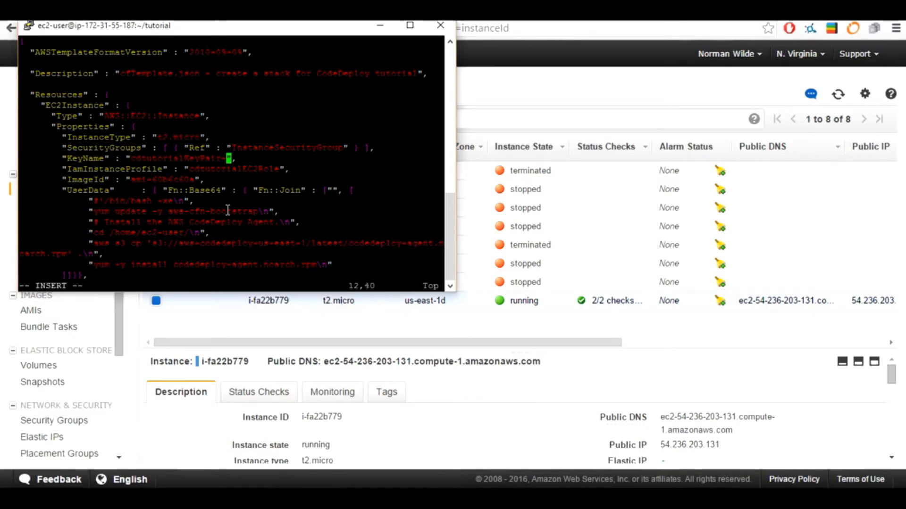
{"action": "type", "text": "video"}
Append -video to the IamInstanceProfile value cdtutorialEC2Role, then save cfTemplate.json and quit vi
{"action": "key", "text": "Down"}
{"action": "key", "text": "Right"}
{"action": "key", "text": "Right"}
{"action": "key", "text": "Right"}
{"action": "key", "text": "Right"}
{"action": "key", "text": "Right"}
{"action": "type", "text": "-"}
{"action": "type", "text": "video"}
{"action": "key", "text": "Escape"}
{"action": "type", "text": ":wq"}
{"action": "key", "text": "Return"}
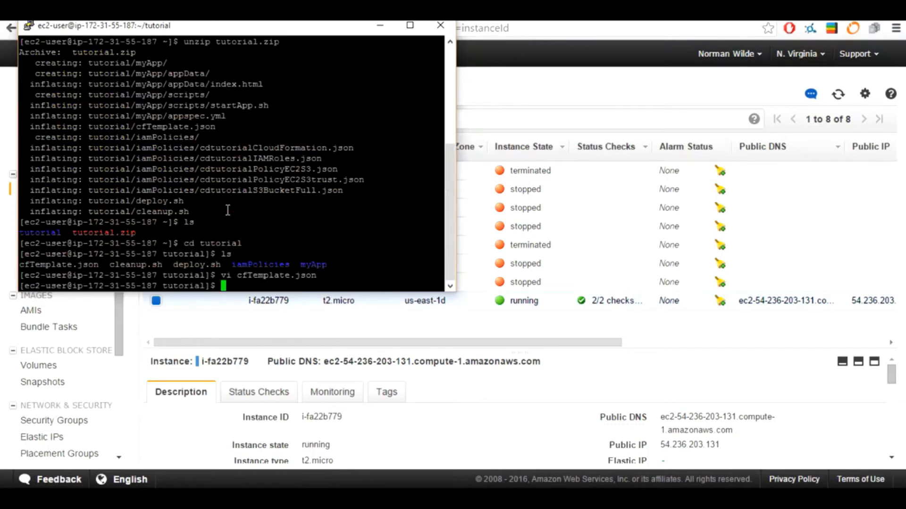
Open deploy.sh in vi and change the bucket in the aws s3 cp line to s3://cdtutorial-video
{"action": "type", "text": "vi deploy"}
{"action": "key", "text": "Tab"}
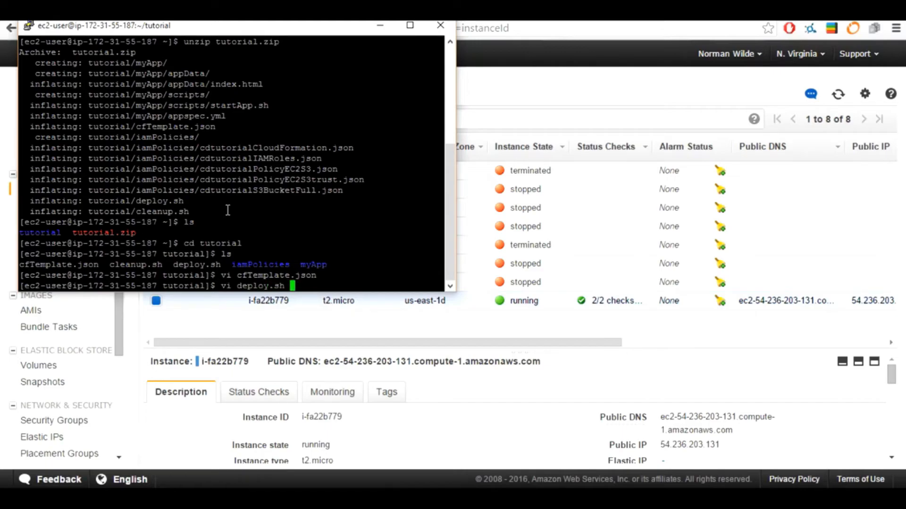
{"action": "key", "text": "Return"}
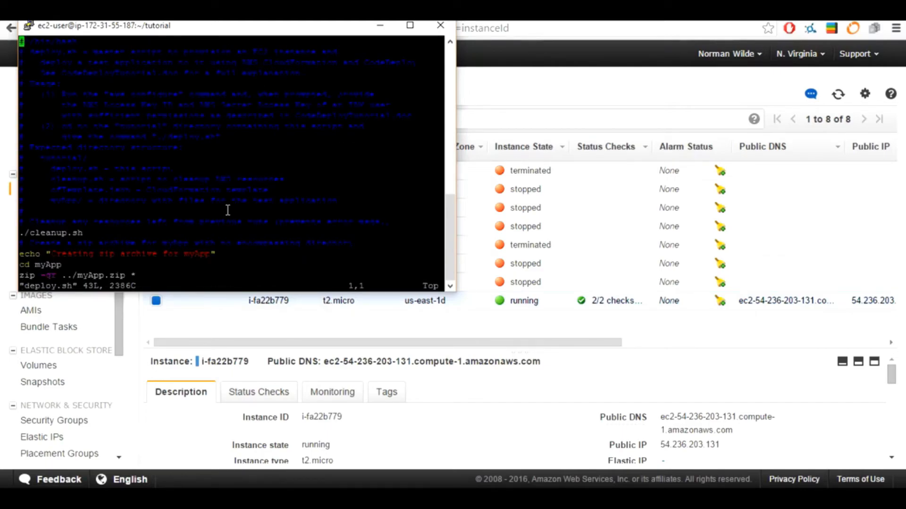
{"action": "key", "text": "Down"}
{"action": "key", "text": "Down"}
{"action": "key", "text": "Down"}
{"action": "key", "text": "Down"}
{"action": "key", "text": "Down"}
{"action": "key", "text": "Down"}
{"action": "key", "text": "Down"}
{"action": "key", "text": "Down"}
{"action": "key", "text": "Down"}
{"action": "key", "text": "Down"}
{"action": "key", "text": "Down"}
{"action": "key", "text": "Down"}
{"action": "key", "text": "Down"}
{"action": "key", "text": "Down"}
{"action": "key", "text": "Down"}
{"action": "key", "text": "Down"}
{"action": "key", "text": "Down"}
{"action": "key", "text": "Down"}
{"action": "key", "text": "Down"}
{"action": "key", "text": "Down"}
{"action": "key", "text": "Down"}
{"action": "key", "text": "Down"}
{"action": "key", "text": "Down"}
{"action": "key", "text": "Down"}
{"action": "key", "text": "Down"}
{"action": "key", "text": "Down"}
{"action": "key", "text": "Down"}
{"action": "key", "text": "Up"}
{"action": "key", "text": "Up"}
{"action": "key", "text": "Right"}
{"action": "key", "text": "Right"}
{"action": "key", "text": "Right"}
{"action": "key", "text": "Right"}
{"action": "key", "text": "Right"}
{"action": "key", "text": "Right"}
{"action": "key", "text": "Right"}
{"action": "key", "text": "Right"}
{"action": "key", "text": "Right"}
{"action": "key", "text": "Right"}
{"action": "key", "text": "Right"}
{"action": "key", "text": "Right"}
{"action": "key", "text": "Right"}
{"action": "key", "text": "Right"}
{"action": "key", "text": "Right"}
{"action": "key", "text": "Right"}
{"action": "key", "text": "Right"}
{"action": "key", "text": "Right"}
{"action": "key", "text": "Right"}
{"action": "key", "text": "Right"}
{"action": "key", "text": "i"}
{"action": "key", "text": "Delete"}
{"action": "key", "text": "Delete"}
{"action": "key", "text": "BackSpace"}
{"action": "type", "text": "video"}
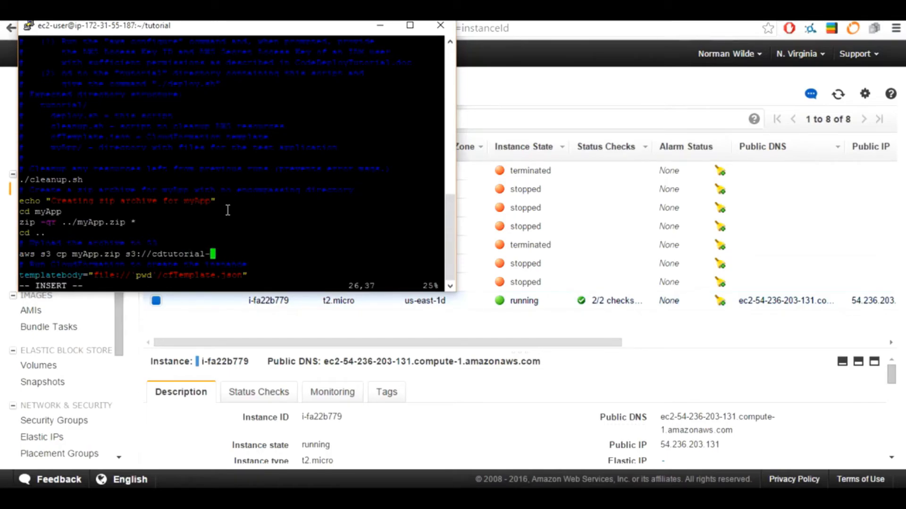
Delete the existing role ARN after --service-role-arn in the create-deployment-group line of deploy.sh
{"action": "key", "text": "Down"}
{"action": "key", "text": "Down"}
{"action": "key", "text": "Down"}
{"action": "key", "text": "Down"}
{"action": "key", "text": "Down"}
{"action": "key", "text": "Down"}
{"action": "key", "text": "Down"}
{"action": "key", "text": "Down"}
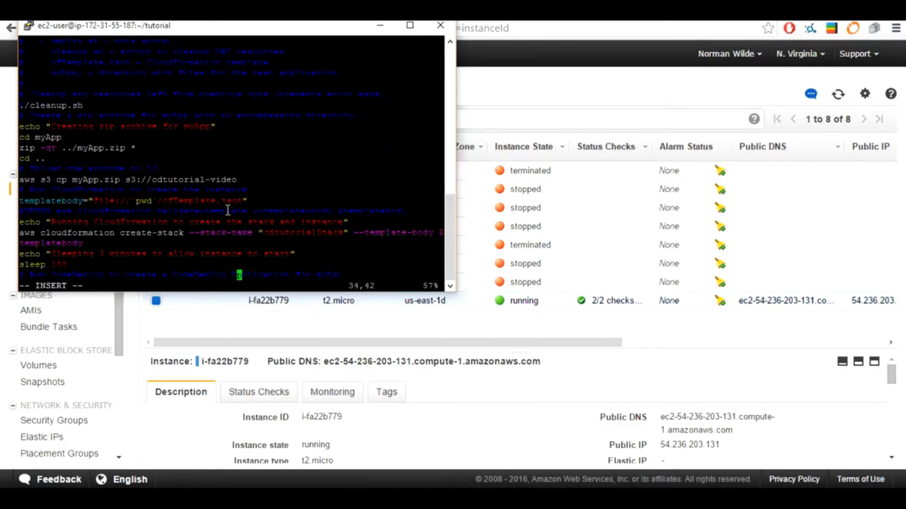
{"action": "key", "text": "Down"}
{"action": "key", "text": "Down"}
{"action": "key", "text": "Down"}
{"action": "key", "text": "Down"}
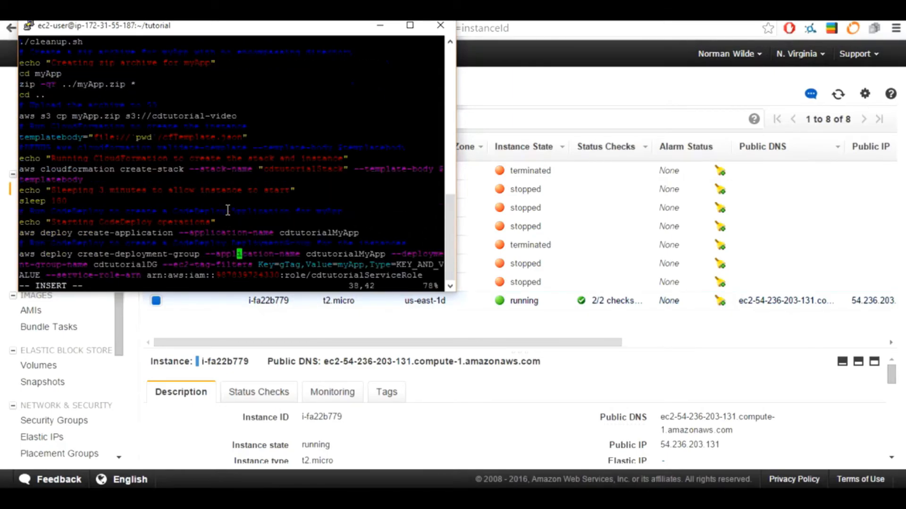
{"action": "key", "text": "End"}
{"action": "key", "text": "BackSpace"}
{"action": "key", "text": "BackSpace"}
{"action": "key", "text": "BackSpace"}
{"action": "key", "text": "BackSpace"}
{"action": "key", "text": "BackSpace"}
{"action": "key", "text": "BackSpace"}
{"action": "key", "text": "BackSpace"}
{"action": "key", "text": "BackSpace"}
{"action": "key", "text": "BackSpace"}
{"action": "key", "text": "BackSpace"}
{"action": "key", "text": "BackSpace"}
{"action": "key", "text": "BackSpace"}
{"action": "key", "text": "BackSpace"}
{"action": "key", "text": "BackSpace"}
{"action": "key", "text": "BackSpace"}
{"action": "key", "text": "BackSpace"}
{"action": "key", "text": "BackSpace"}
{"action": "key", "text": "BackSpace"}
{"action": "key", "text": "BackSpace"}
{"action": "key", "text": "BackSpace"}
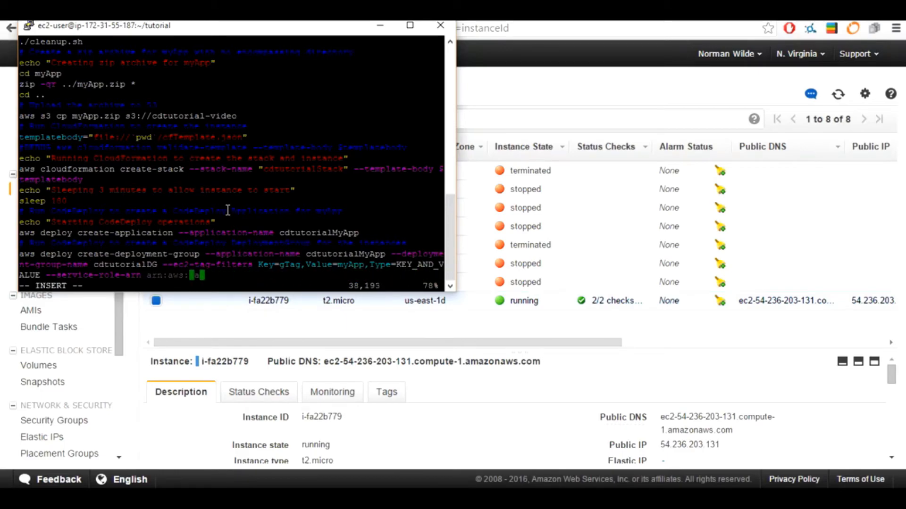
{"action": "key", "text": "BackSpace"}
{"action": "key", "text": "BackSpace"}
{"action": "key", "text": "BackSpace"}
{"action": "key", "text": "BackSpace"}
{"action": "key", "text": "BackSpace"}
{"action": "key", "text": "BackSpace"}
{"action": "key", "text": "BackSpace"}
{"action": "key", "text": "BackSpace"}
{"action": "key", "text": "BackSpace"}
{"action": "key", "text": "BackSpace"}
Copy the Role ARN of cdtutorialServiceRole-video from IAM in the AWS console and paste it after --service-role-arn in deploy.sh in PuTTY
{"action": "left_click", "coordinate": [533, 92]}
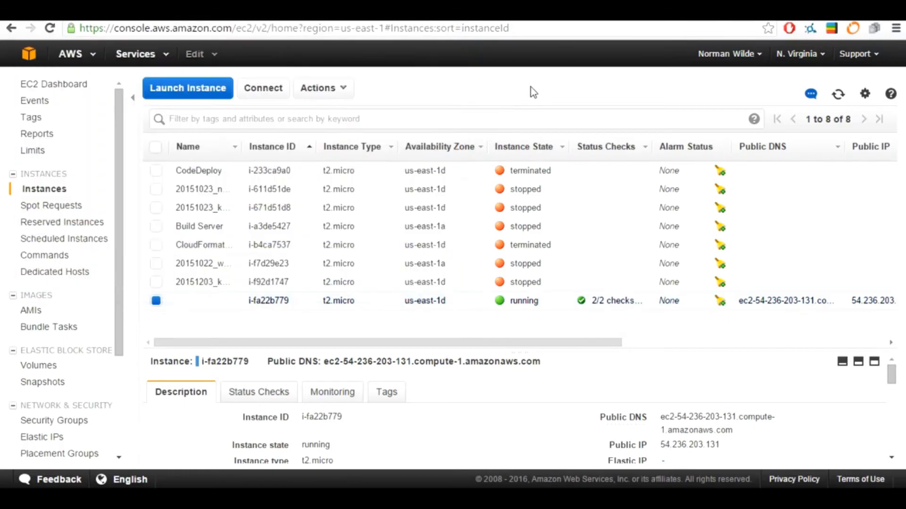
{"action": "left_click", "coordinate": [30, 55]}
{"action": "scroll", "coordinate": [207, 309], "scroll_direction": "down", "scroll_amount": 1}
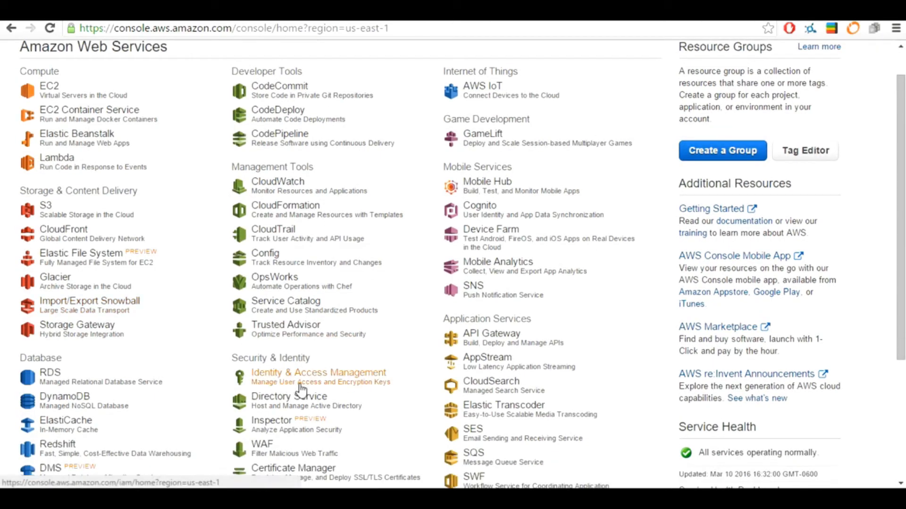
{"action": "left_click", "coordinate": [300, 390]}
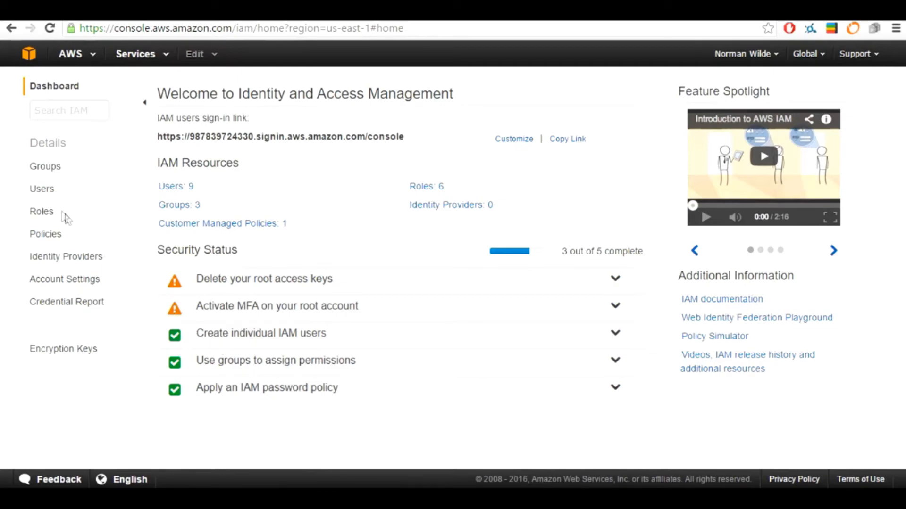
{"action": "left_click", "coordinate": [47, 215]}
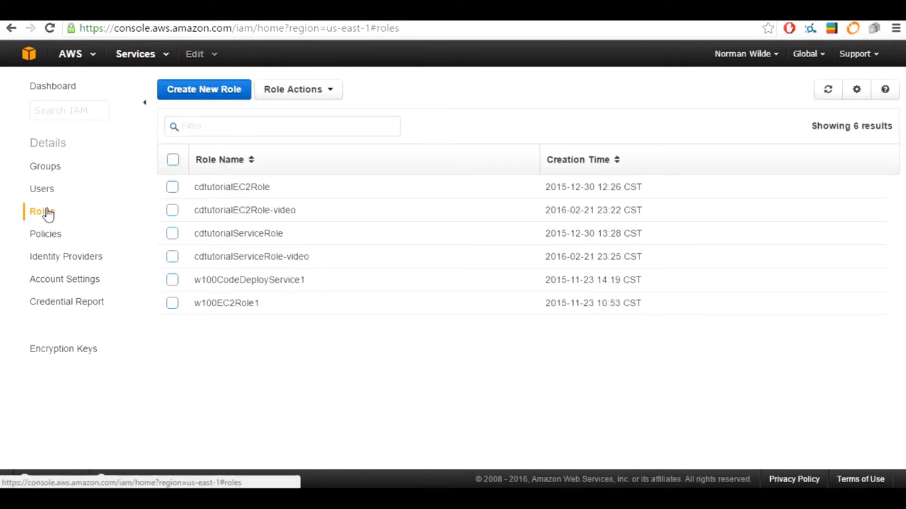
{"action": "left_click", "coordinate": [238, 258]}
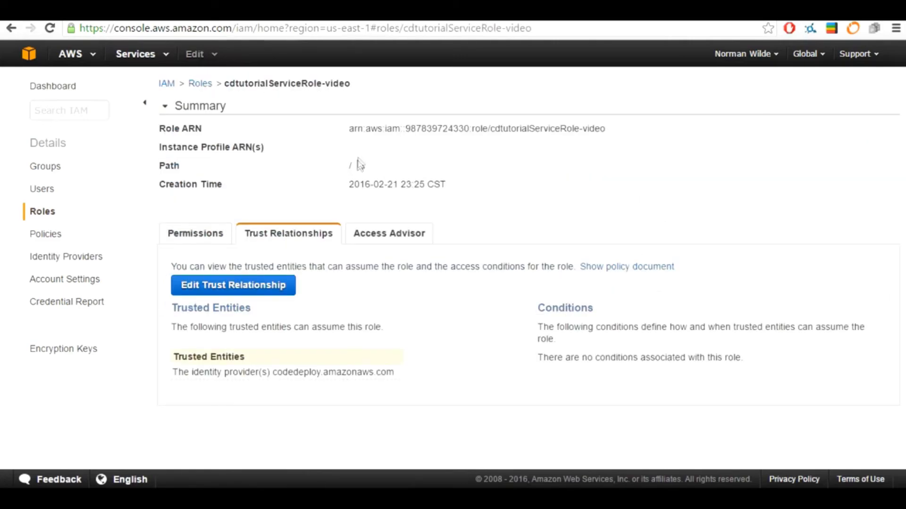
{"action": "left_click_drag", "start_coordinate": [349, 128], "coordinate": [609, 122]}
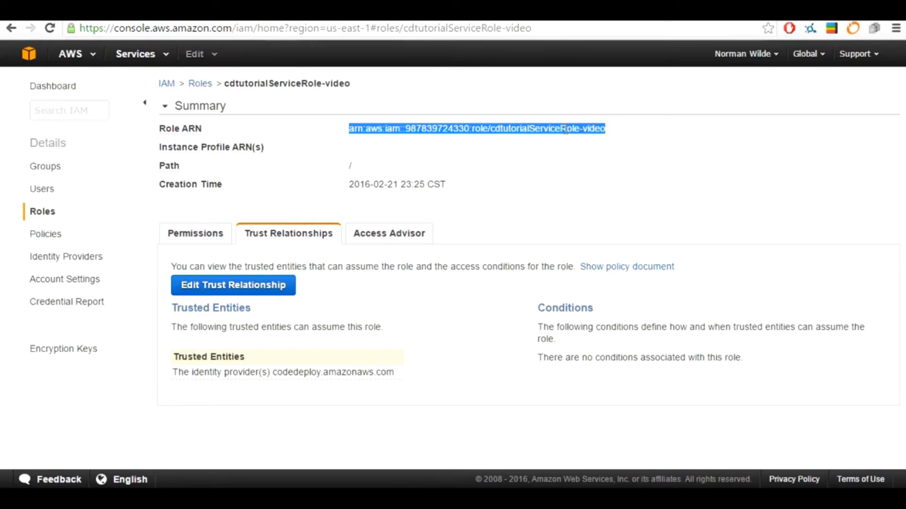
{"action": "key", "text": "alt+Tab"}
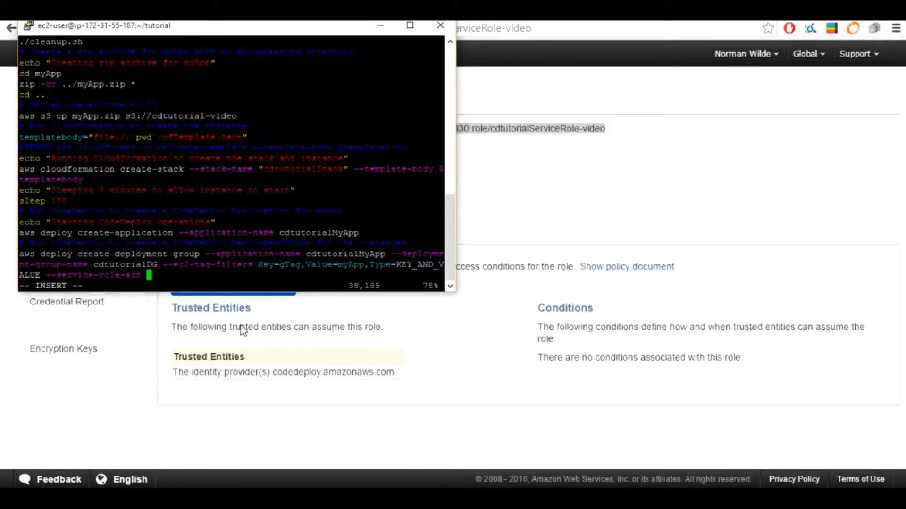
{"action": "right_click", "coordinate": [221, 259]}
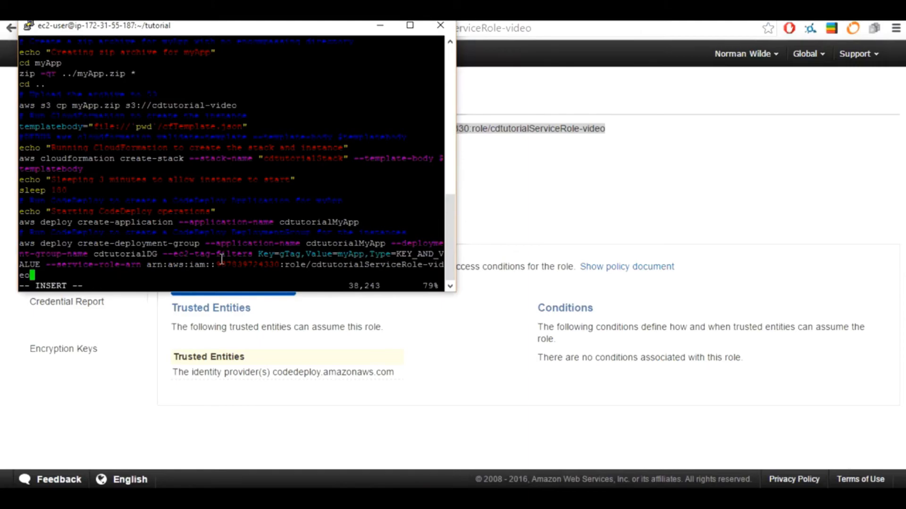
Change the bucket in the create-deployment line to cdtutorial-video, then save deploy.sh and quit vi
{"action": "key", "text": "Down"}
{"action": "key", "text": "Down"}
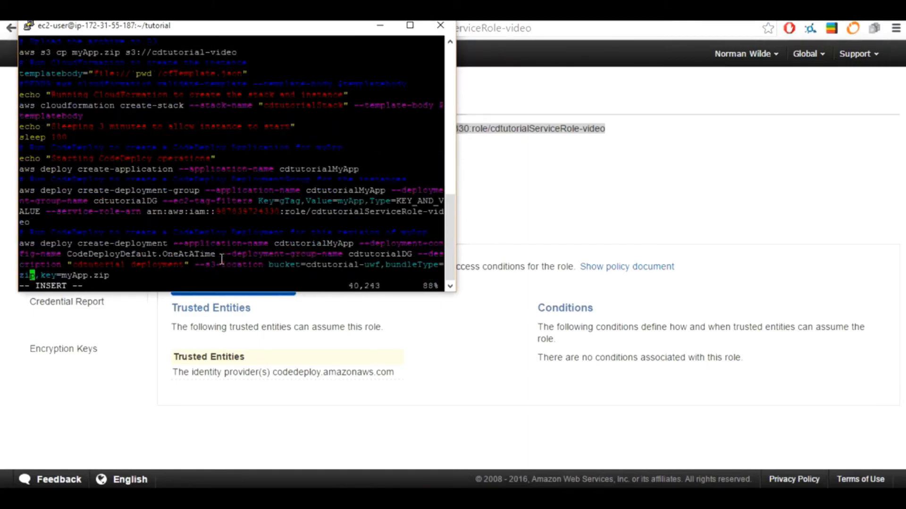
{"action": "key", "text": "Left"}
{"action": "key", "text": "Left"}
{"action": "key", "text": "Left"}
{"action": "key", "text": "Left"}
{"action": "key", "text": "Left"}
{"action": "key", "text": "Left"}
{"action": "key", "text": "Left"}
{"action": "key", "text": "Left"}
{"action": "key", "text": "Left"}
{"action": "key", "text": "Left"}
{"action": "key", "text": "Left"}
{"action": "key", "text": "Left"}
{"action": "key", "text": "Left"}
{"action": "key", "text": "Left"}
{"action": "key", "text": "Left"}
{"action": "key", "text": "Left"}
{"action": "key", "text": "Right"}
{"action": "key", "text": "Right"}
{"action": "key", "text": "BackSpace"}
{"action": "key", "text": "BackSpace"}
{"action": "type", "text": "ideo"}
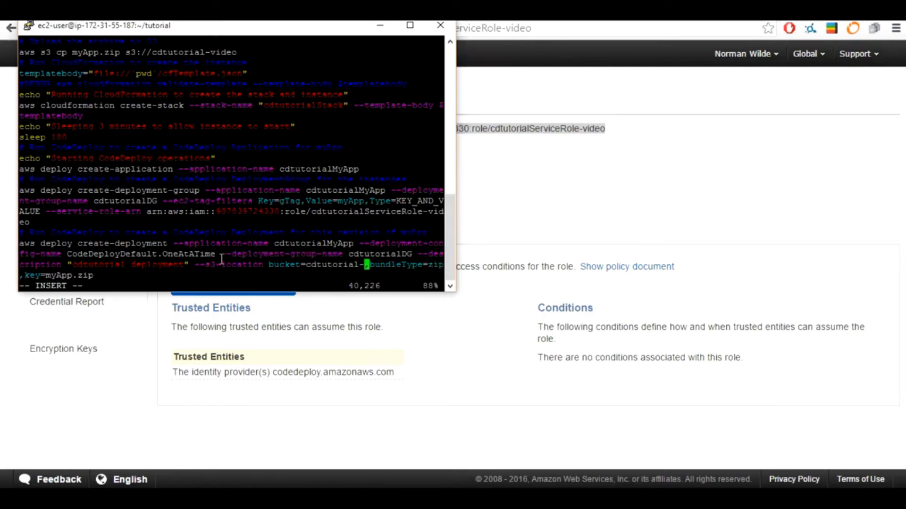
{"action": "key", "text": "Escape"}
{"action": "type", "text": ":"}
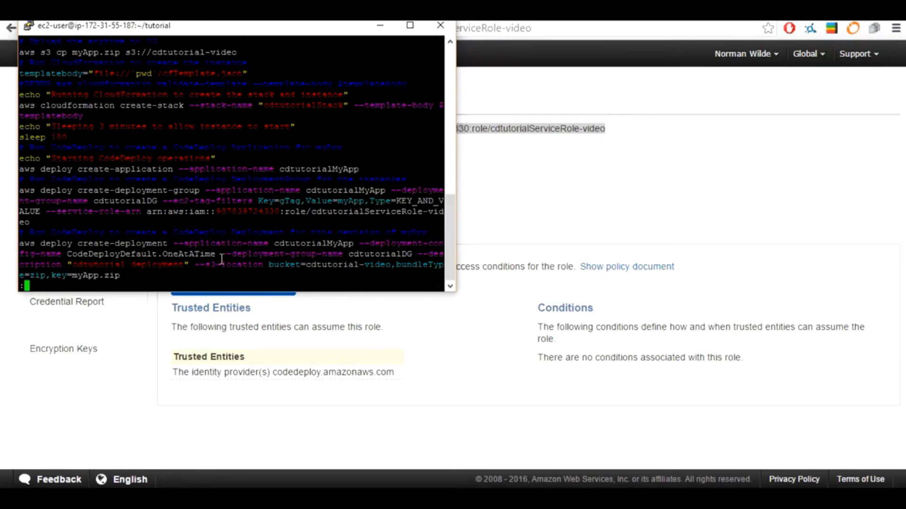
{"action": "type", "text": "wq"}
{"action": "key", "text": "Return"}
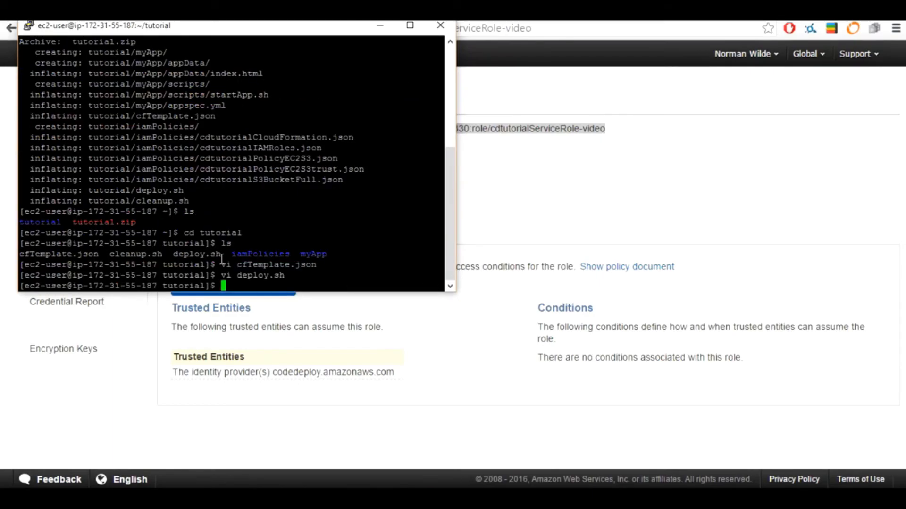
View cleanup.sh in vi and quit without changing it
{"action": "type", "text": "vi cleanup.sh"}
{"action": "key", "text": "Return"}
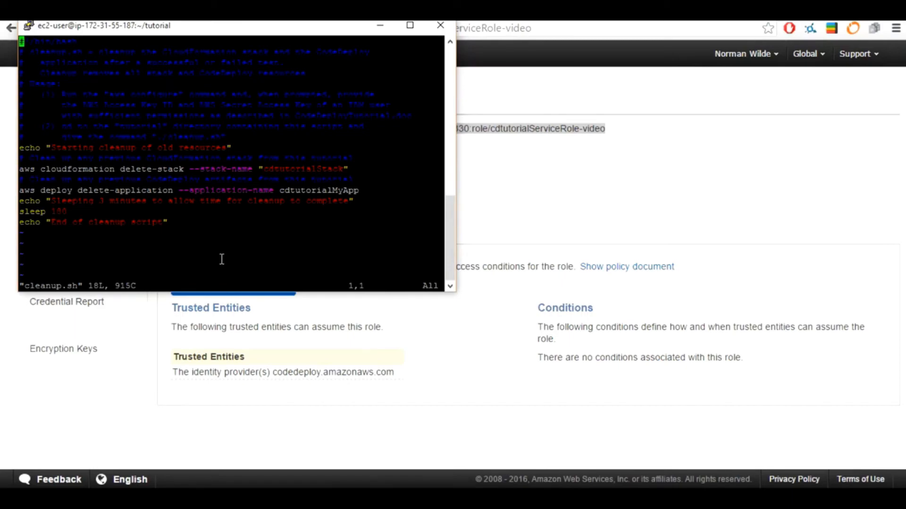
{"action": "type", "text": ":"}
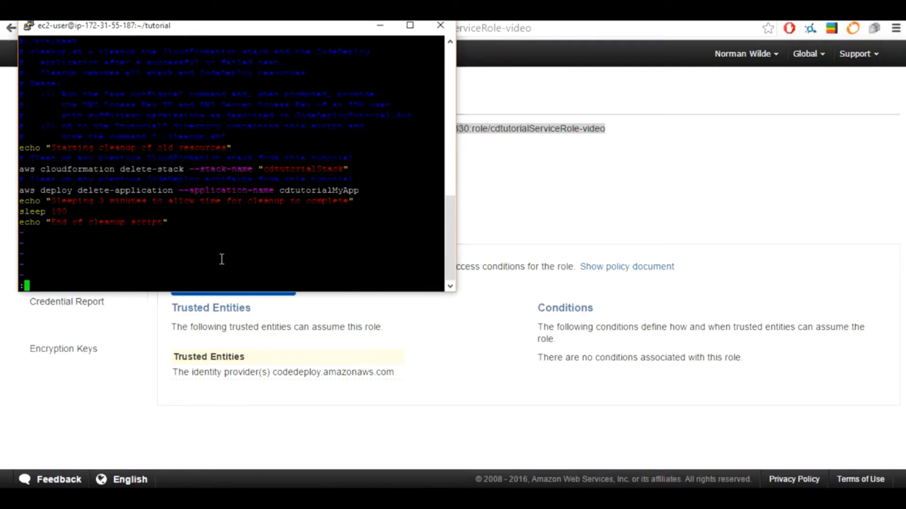
{"action": "type", "text": "q"}
{"action": "key", "text": "Return"}
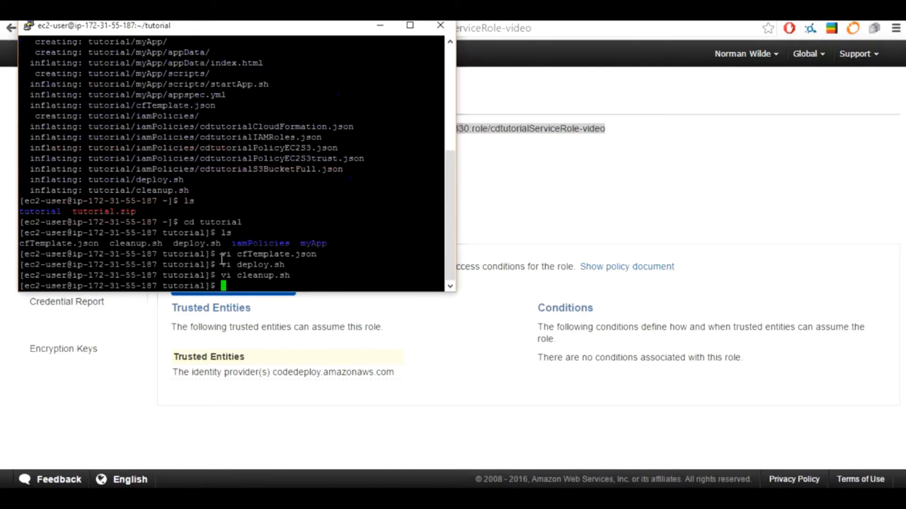
Change into the myApp directory, list its files and view appspec.yml in vi, quitting without changes
{"action": "type", "text": "cd myApp/"}
{"action": "key", "text": "Return"}
{"action": "type", "text": "ls"}
{"action": "key", "text": "Return"}
{"action": "type", "text": "vi appspec.yml"}
{"action": "key", "text": "Return"}
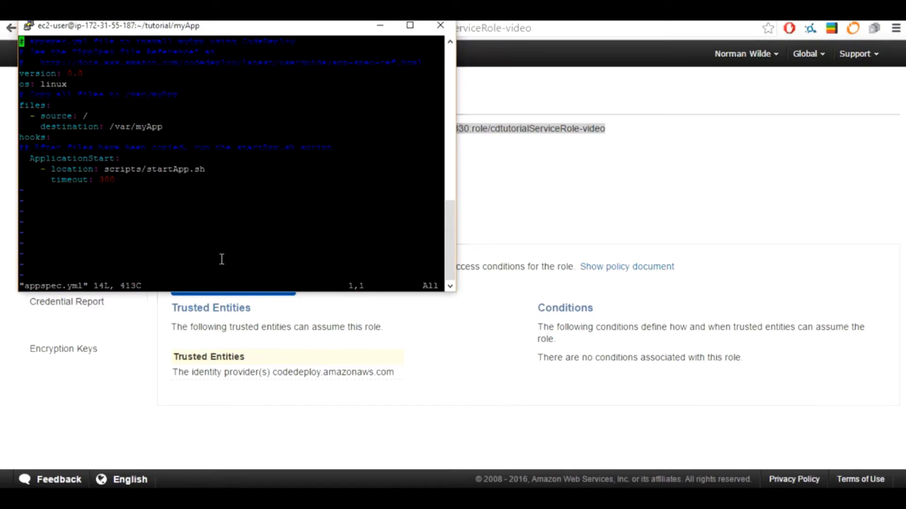
{"action": "type", "text": ":q"}
{"action": "key", "text": "Return"}
List the contents of the appData directory
{"action": "type", "text": "ls appDate"}
{"action": "key", "text": "Return"}
{"action": "type", "text": "ls appData"}
{"action": "key", "text": "Return"}
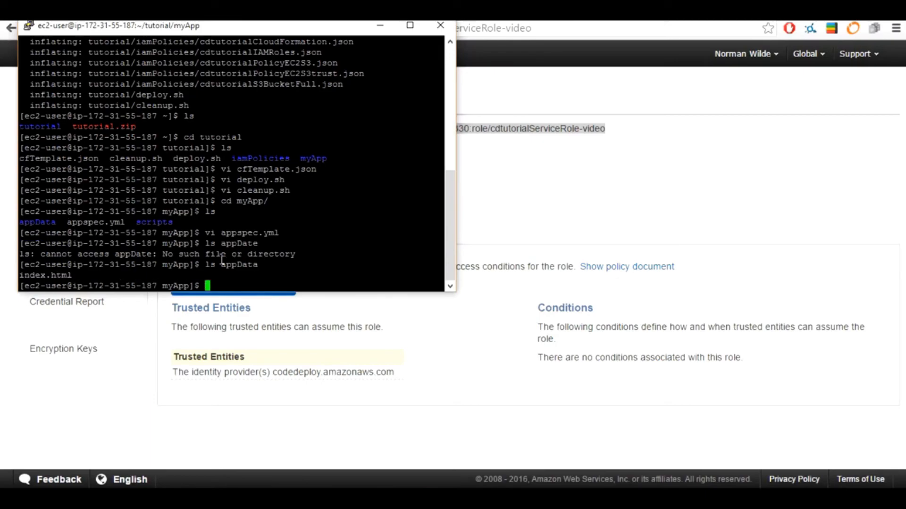
Change into the scripts directory, list its files and view startApp.sh in vi, quitting without changes
{"action": "type", "text": "cd scripts/"}
{"action": "key", "text": "Return"}
{"action": "type", "text": "ls"}
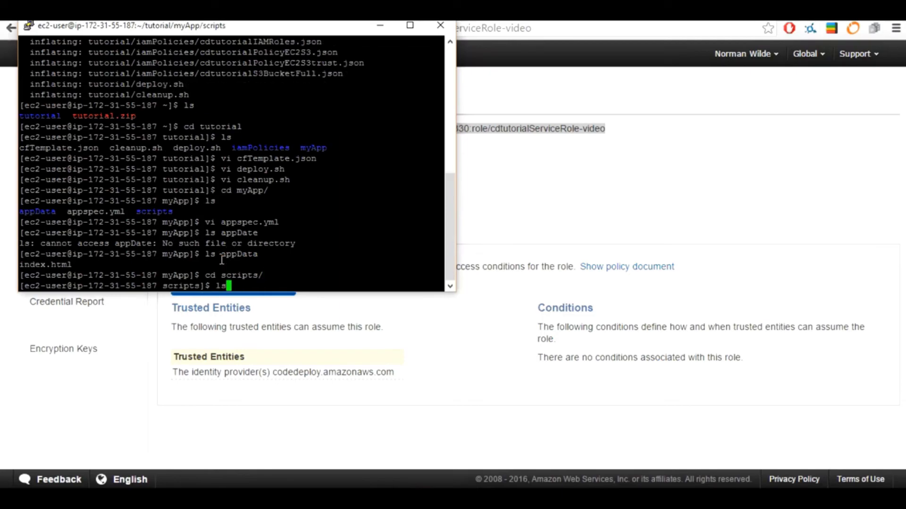
{"action": "key", "text": "Return"}
{"action": "type", "text": "vi startApp.sh"}
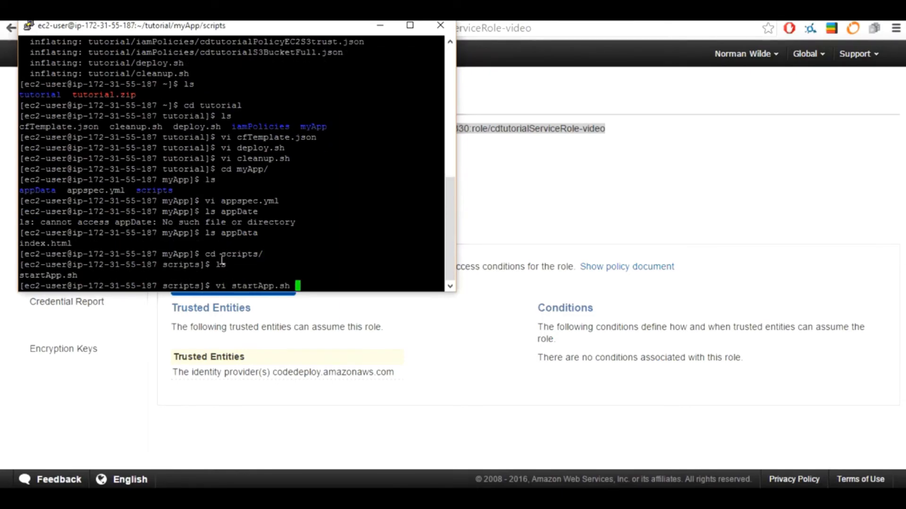
{"action": "key", "text": "Return"}
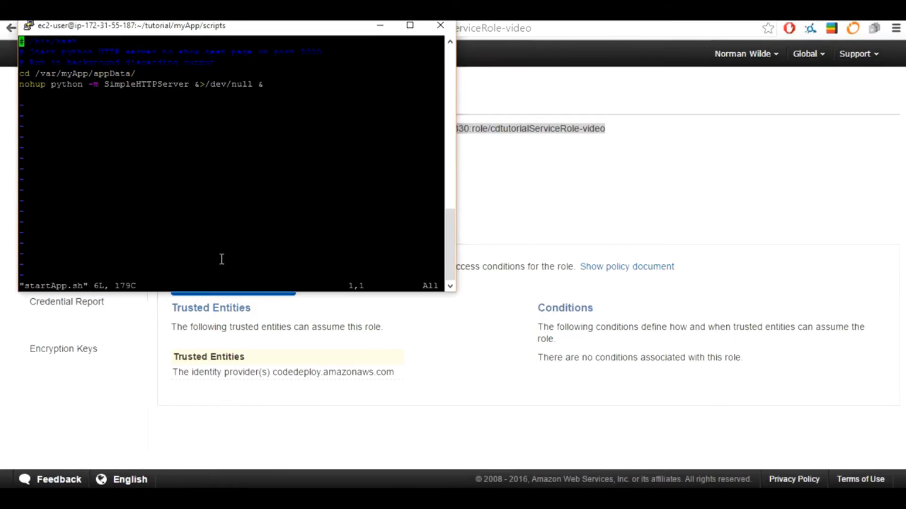
{"action": "type", "text": ":q"}
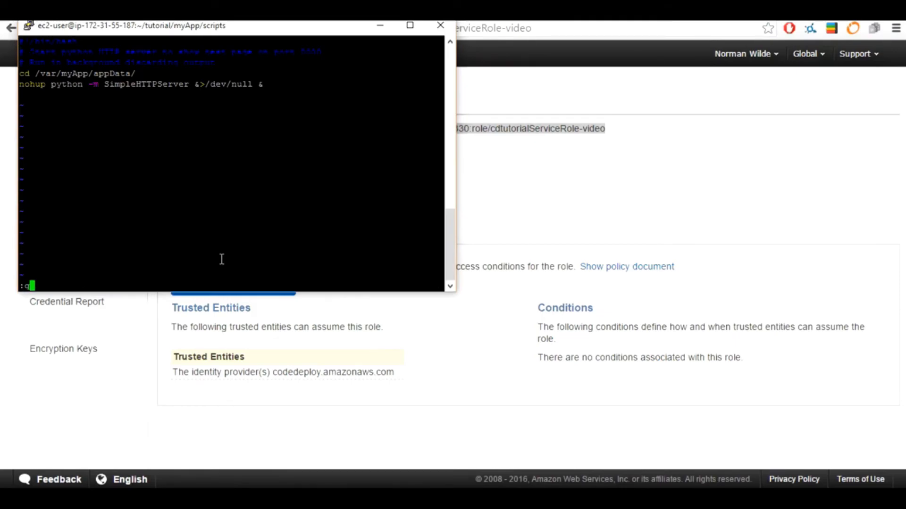
{"action": "key", "text": "Return"}
Go back up two levels to the tutorial directory and list its files
{"action": "type", "text": "cd .."}
{"action": "key", "text": "Return"}
{"action": "type", "text": "cd .."}
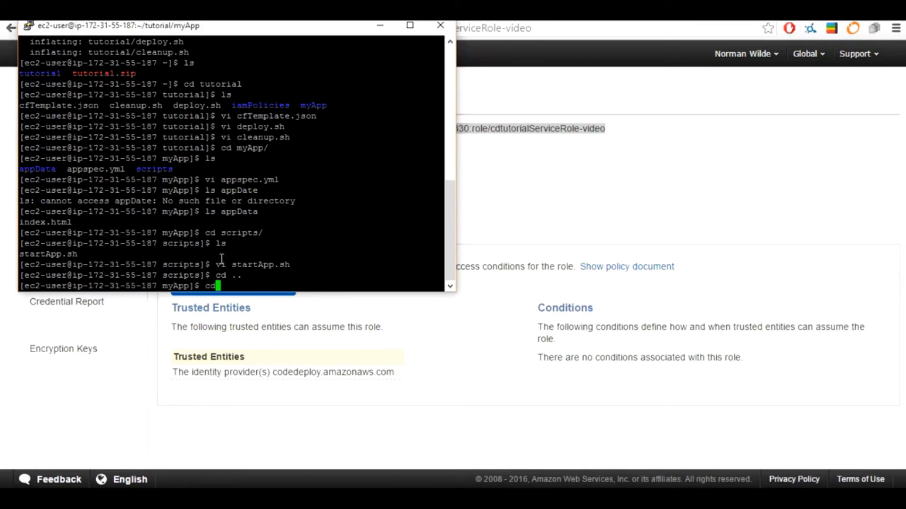
{"action": "key", "text": "Return"}
{"action": "type", "text": "ls"}
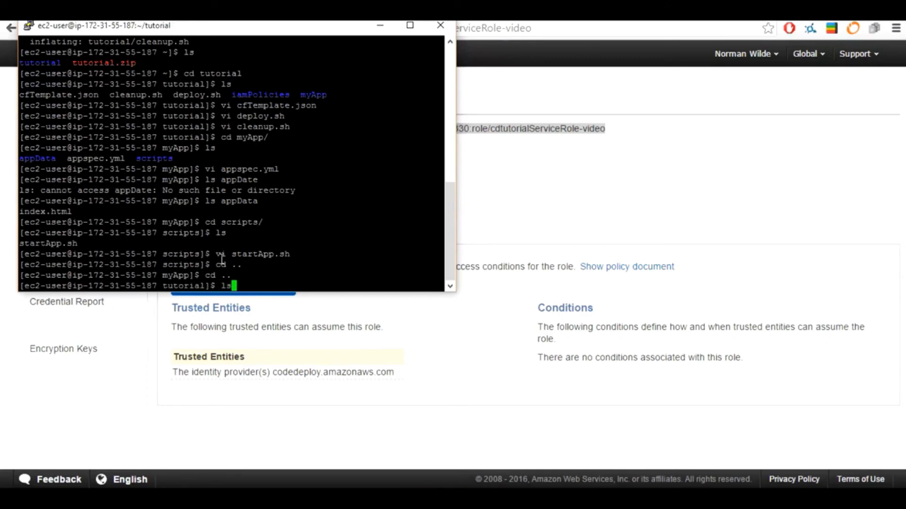
{"action": "key", "text": "Return"}
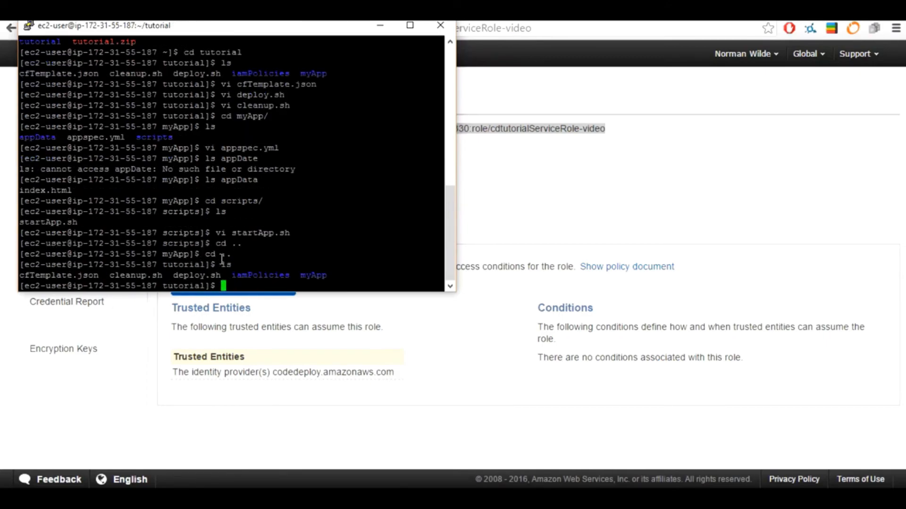
Make cleanup.sh and deploy.sh executable with chmod +x, then list the directory to check them
{"action": "type", "text": "chmod +x cleanup.sh"}
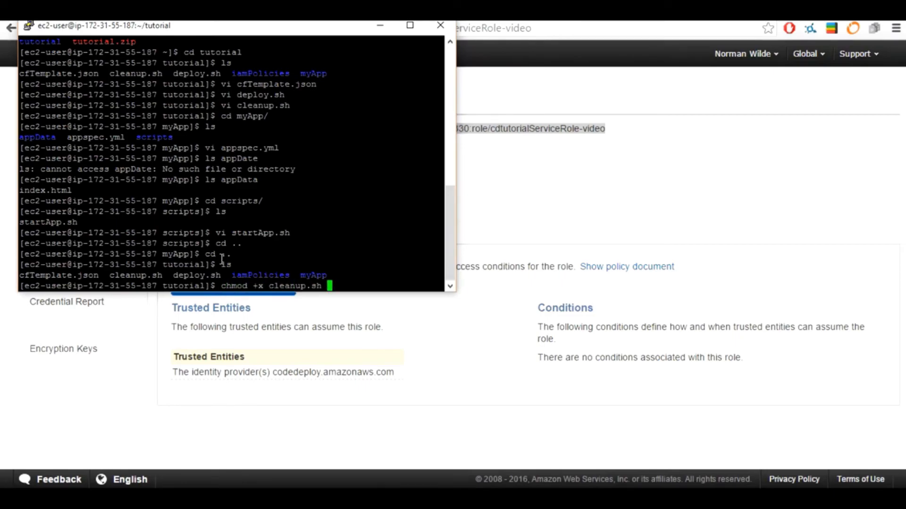
{"action": "key", "text": "Return"}
{"action": "type", "text": "chmod +x"}
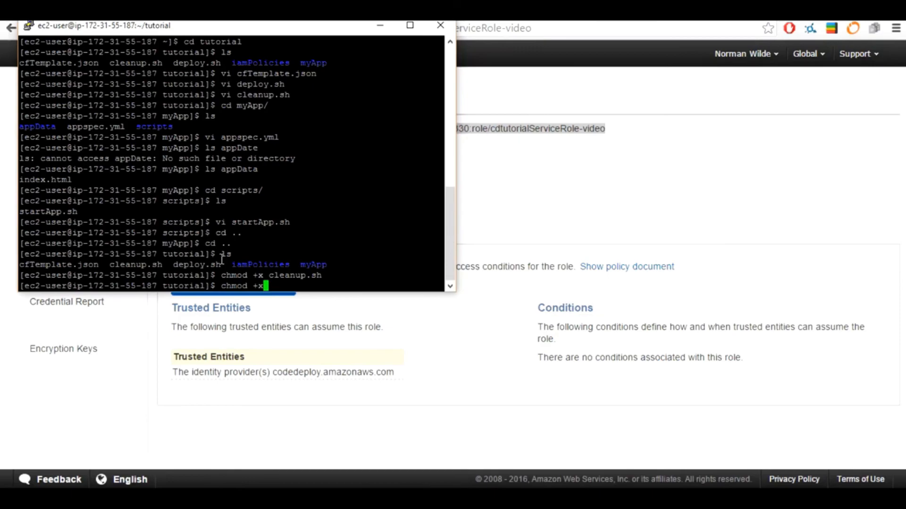
{"action": "type", "text": " deploy.sh"}
{"action": "key", "text": "Return"}
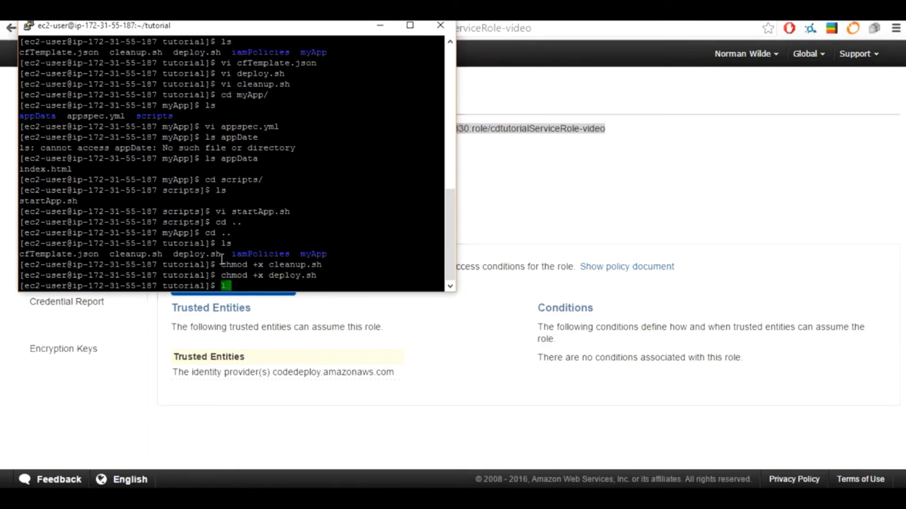
{"action": "type", "text": "ls"}
{"action": "key", "text": "Return"}
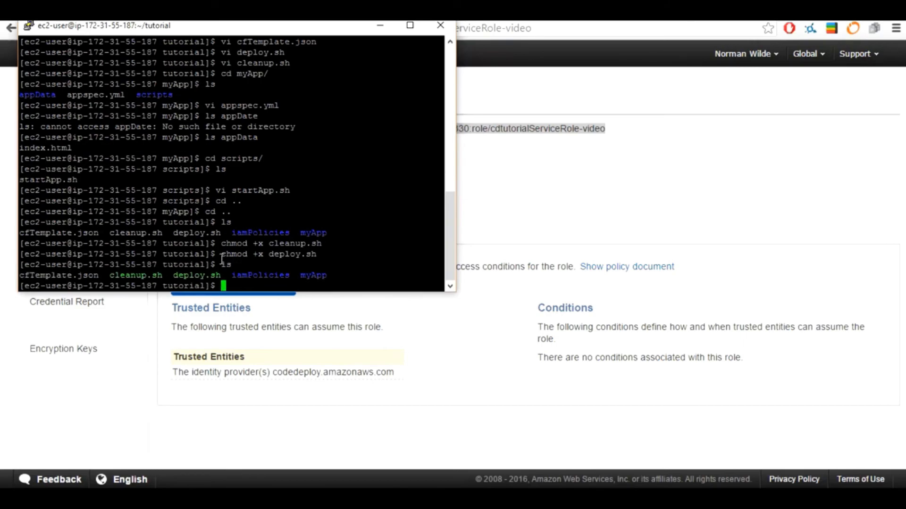
Clear the terminal and run ./deploy.sh to deploy the application
{"action": "type", "text": "clear"}
{"action": "key", "text": "Return"}
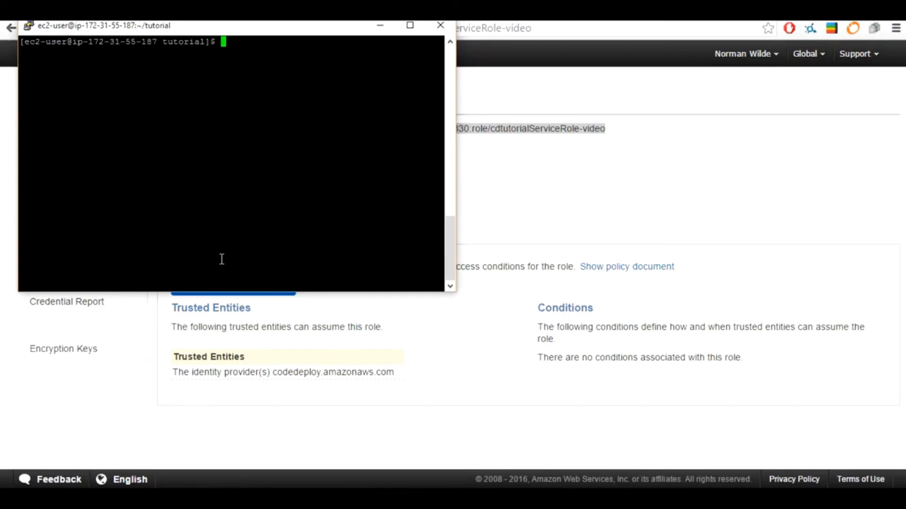
{"action": "type", "text": "./deploy.sh"}
{"action": "key", "text": "Return"}
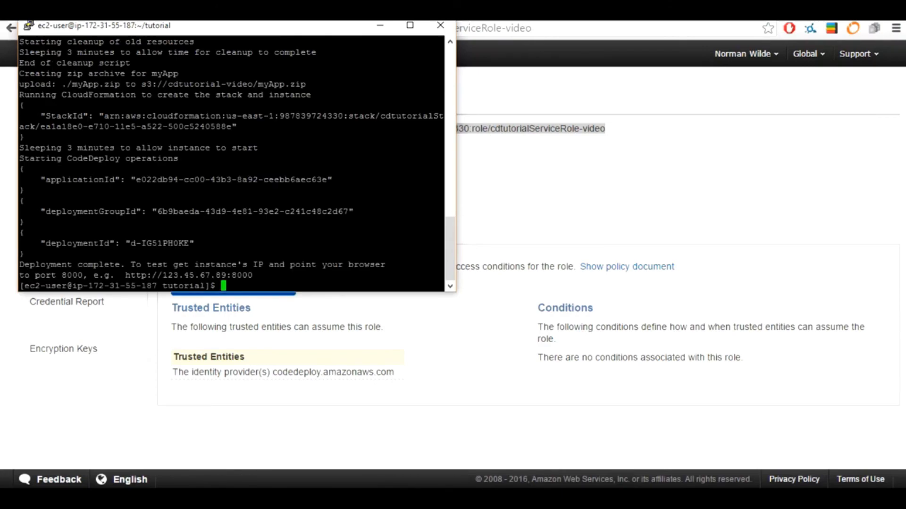
Switch to the AWS console in the browser and open the list of running EC2 instances
{"action": "left_click", "coordinate": [428, 333]}
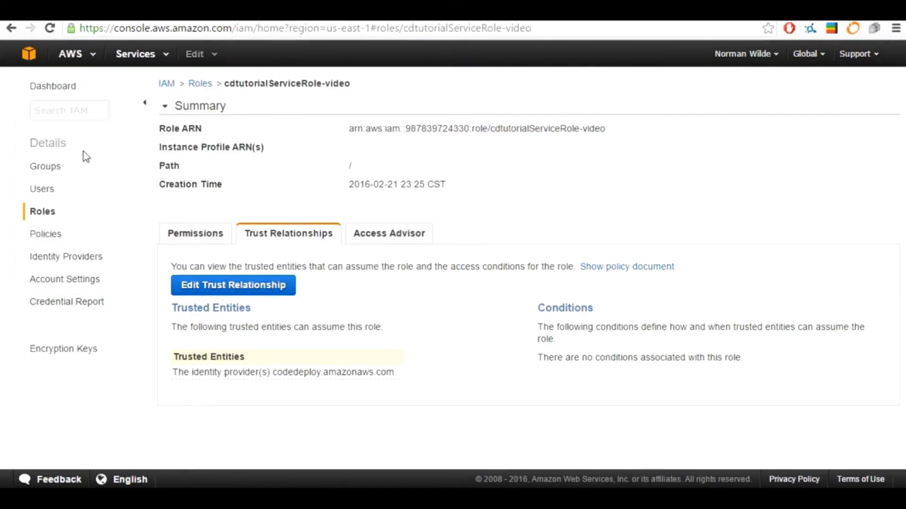
{"action": "left_click", "coordinate": [29, 60]}
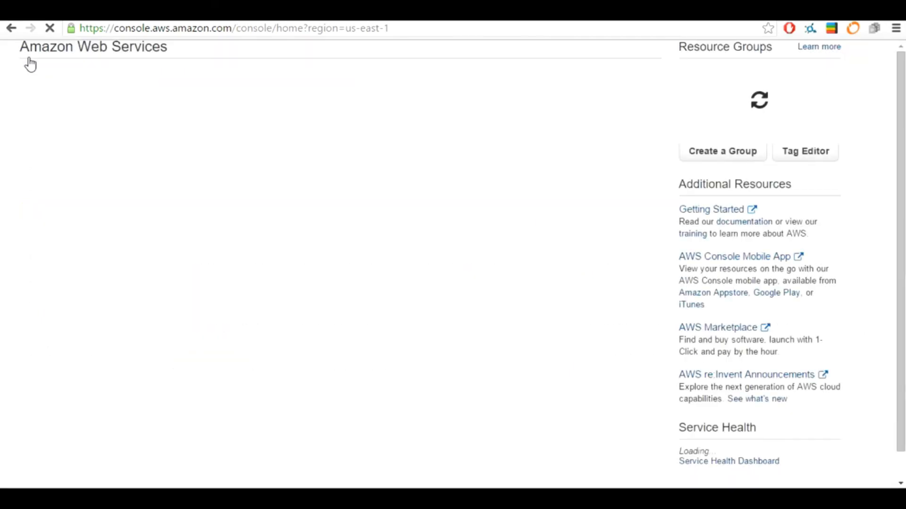
{"action": "left_click", "coordinate": [56, 128]}
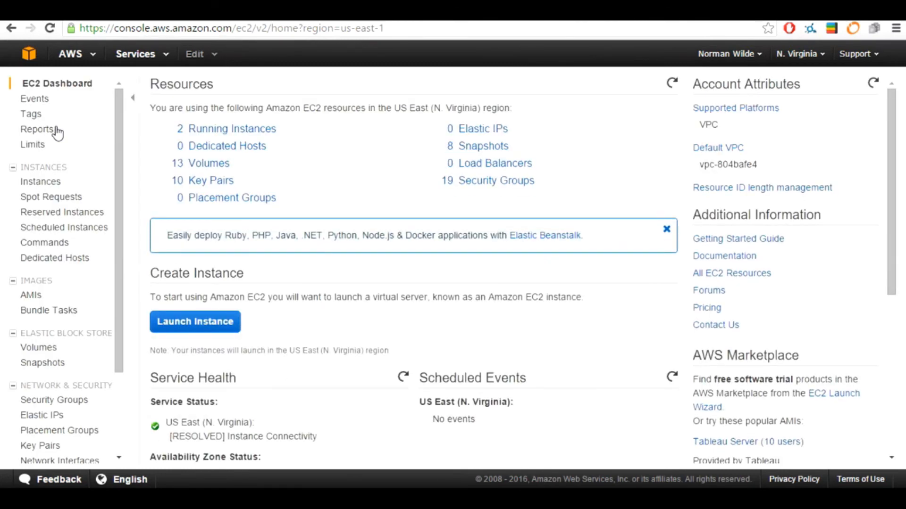
{"action": "left_click", "coordinate": [225, 130]}
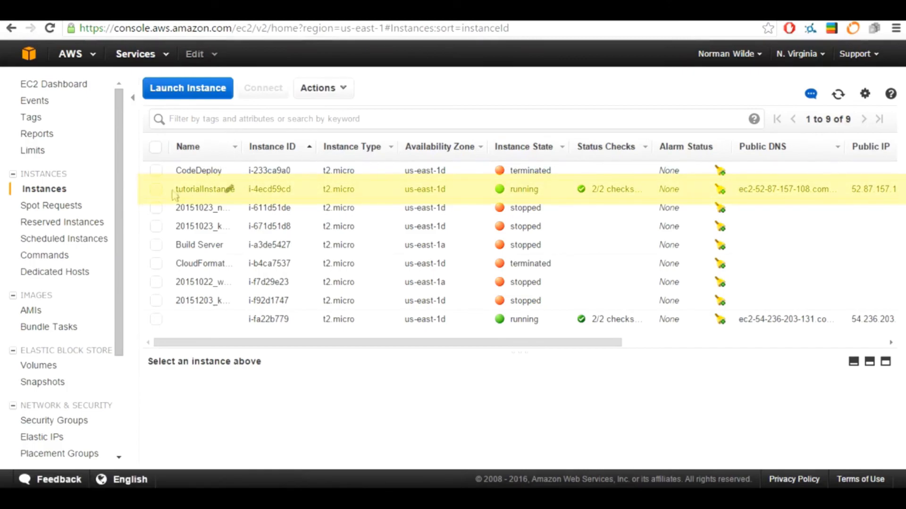
Select the tutorialInstance instance and copy its public IP address
{"action": "left_click", "coordinate": [155, 189]}
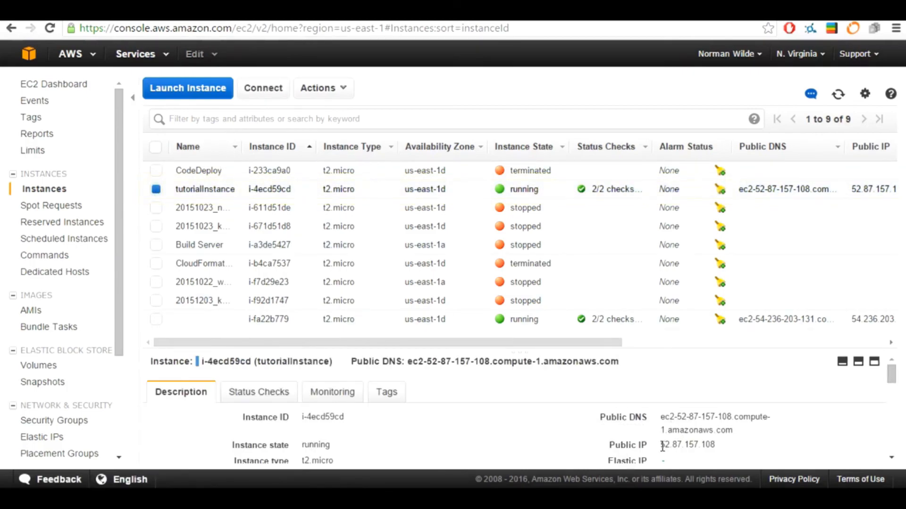
{"action": "left_click_drag", "start_coordinate": [662, 447], "coordinate": [711, 442]}
{"action": "key", "text": "ctrl+c"}
{"action": "left_click", "coordinate": [711, 442]}
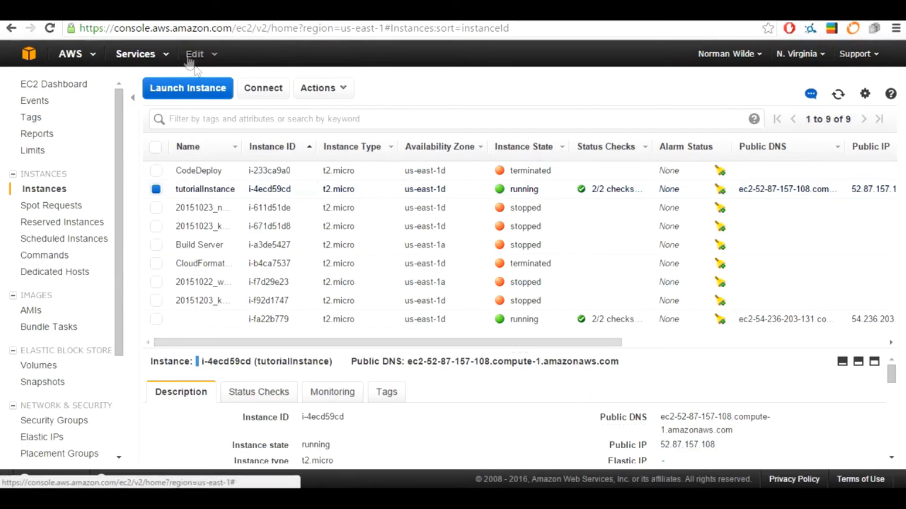
Open 52.87.157.108:8000 in a new browser tab to test the deployed application
{"action": "key", "text": "ctrl+t"}
{"action": "key", "text": "ctrl+v"}
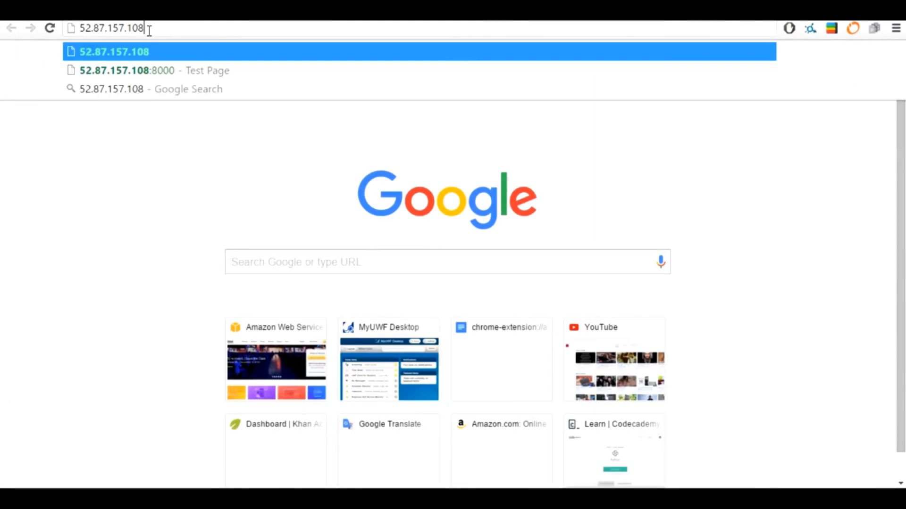
{"action": "type", "text": ":800"}
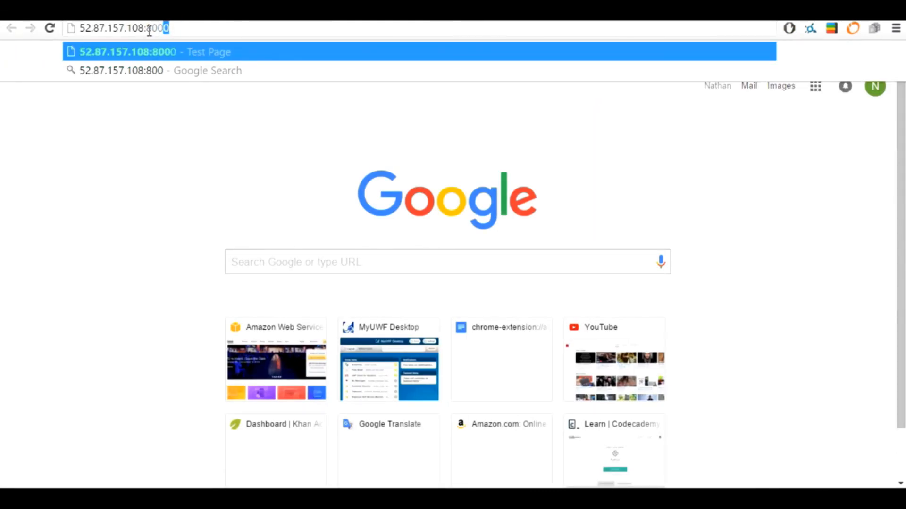
{"action": "type", "text": "0"}
{"action": "key", "text": "Return"}
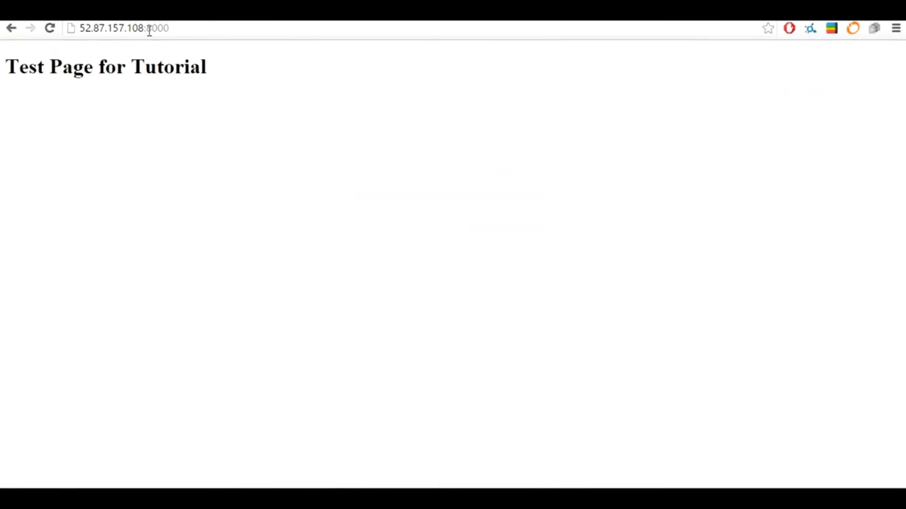